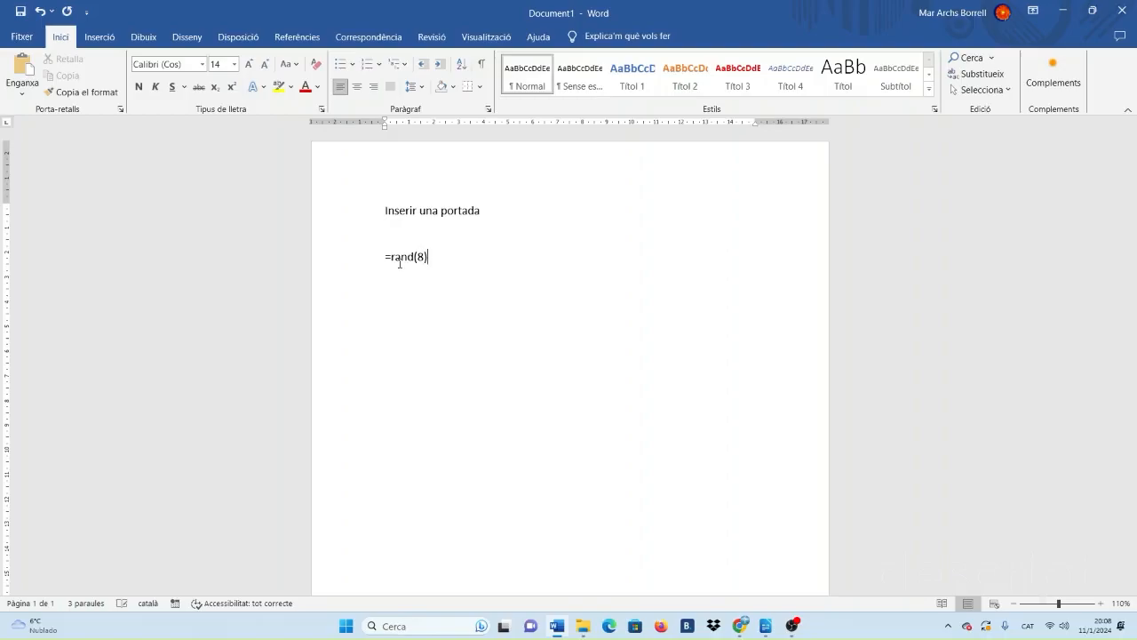
Generate placeholder paragraphs below the title "Inserir una portada" with the =rand(8) formula.
key("Return")
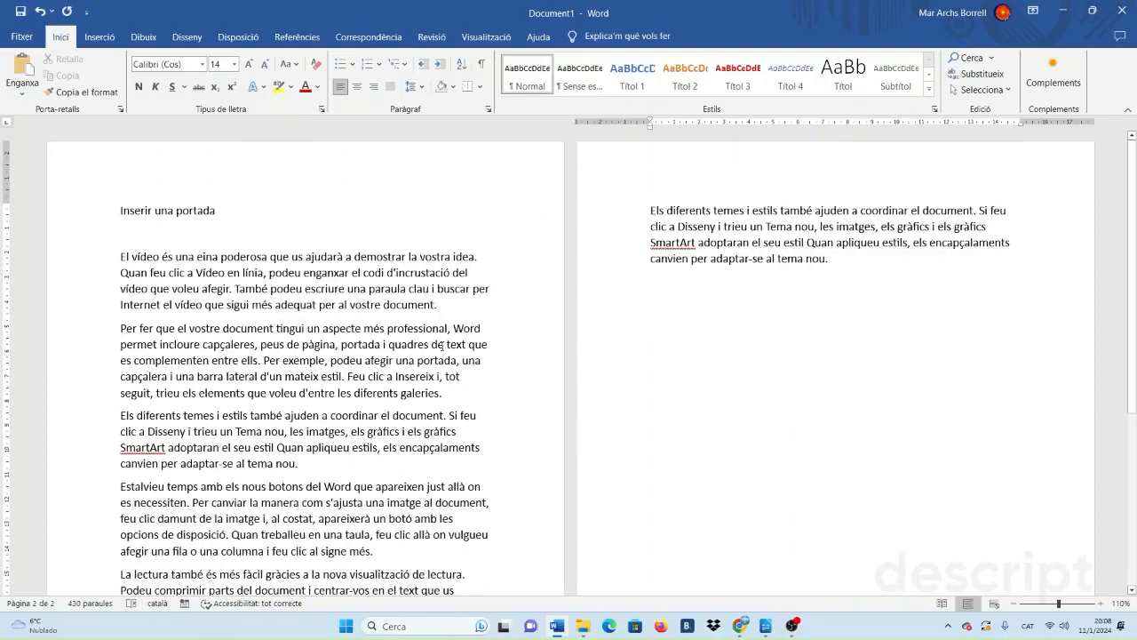
scroll(201, 370, "down", 3)
scroll(201, 371, "up", 3)
Read through the generated placeholder paragraphs from the title down to the middle of the document.
left_click(1014, 603)
left_click(1102, 603)
left_click(1102, 603)
left_click(1102, 604)
left_click(1101, 603)
left_click(1102, 603)
left_click(1102, 603)
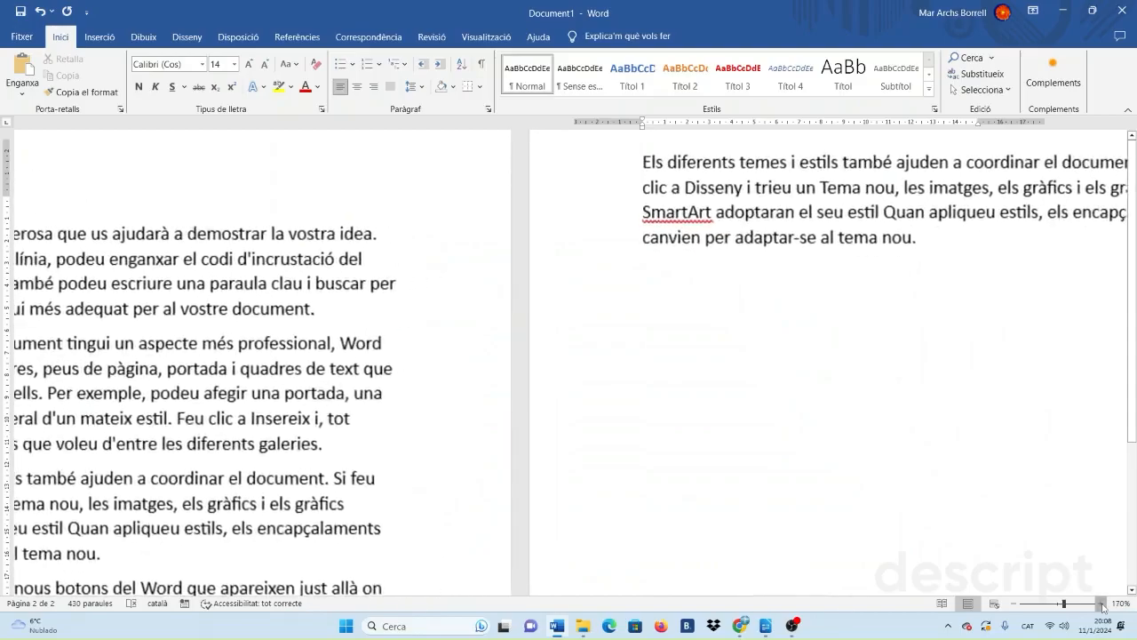
left_click(1101, 604)
scroll(376, 479, "up", 4)
scroll(577, 497, "down", 4)
scroll(576, 497, "up", 10)
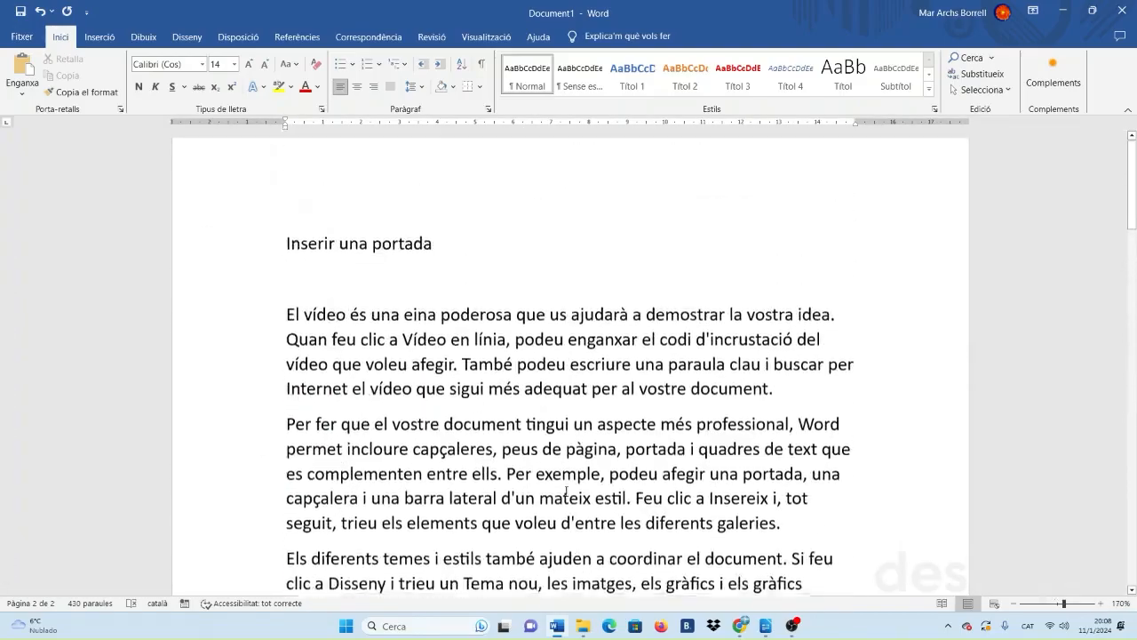
scroll(307, 318, "down", 10)
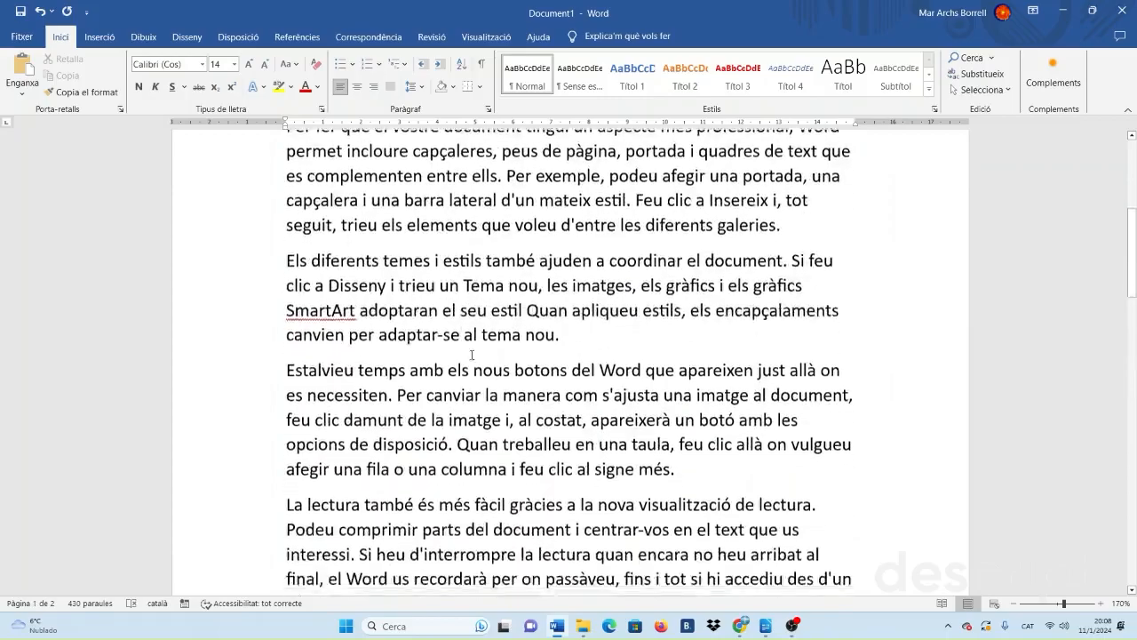
scroll(489, 346, "up", 8)
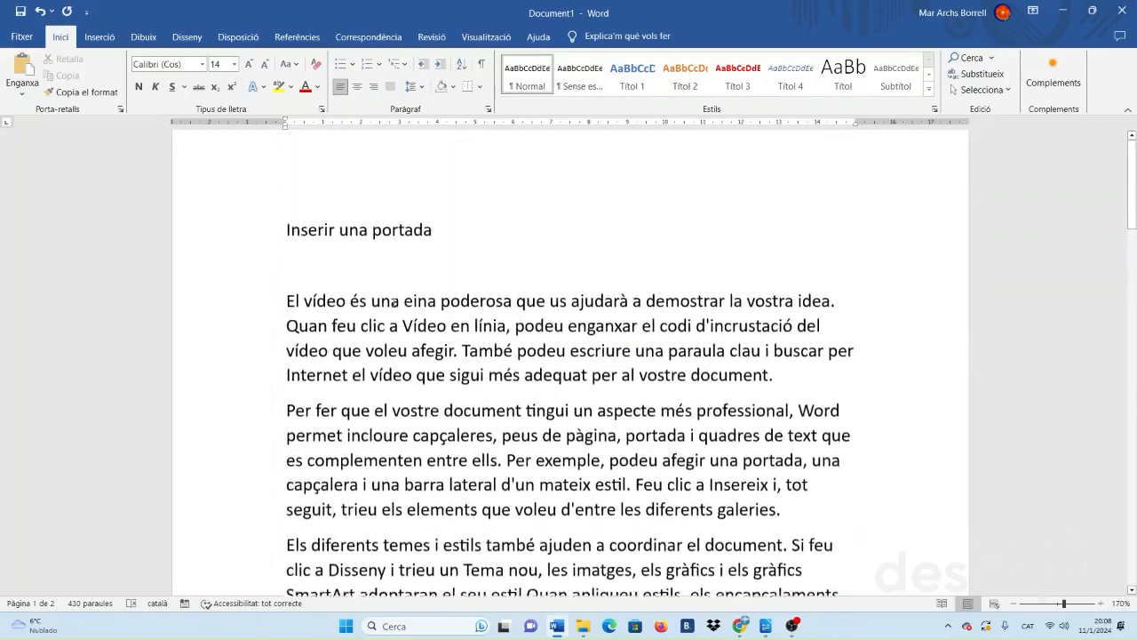
scroll(359, 417, "down", 3)
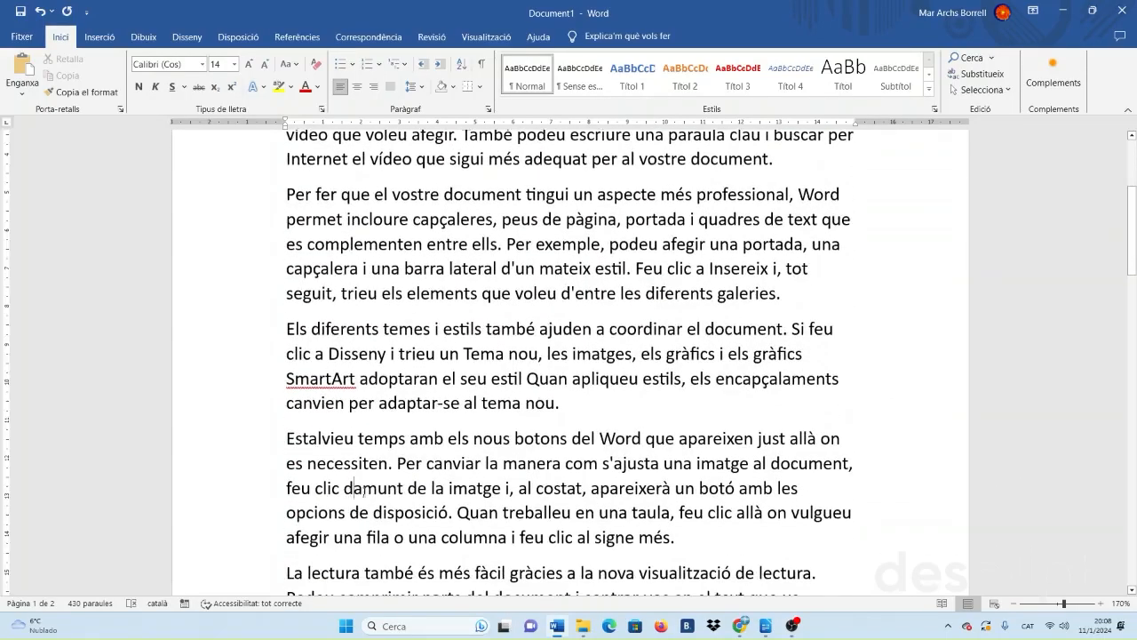
scroll(428, 466, "down", 3)
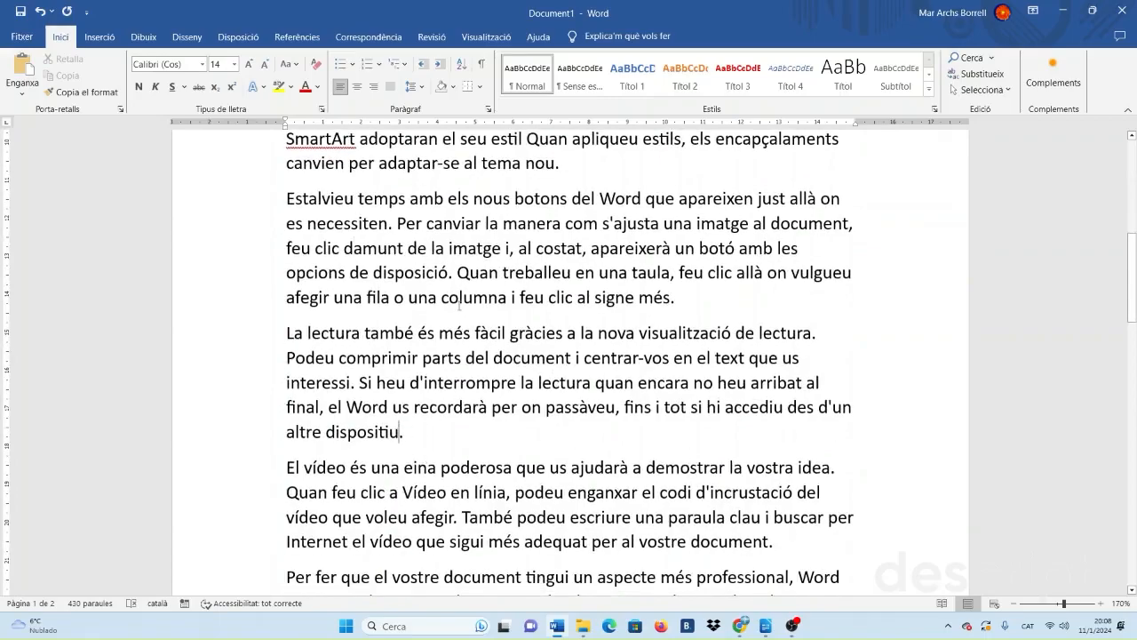
Insert the built-in "En bandes" cover page at the start of the document.
left_click(96, 39)
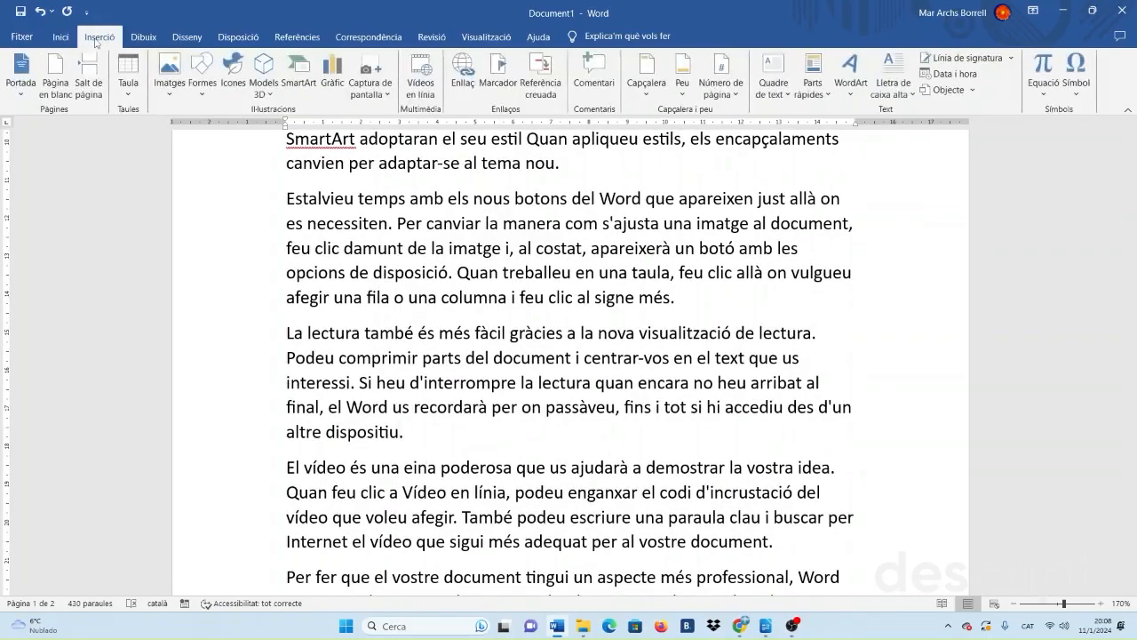
left_click(26, 94)
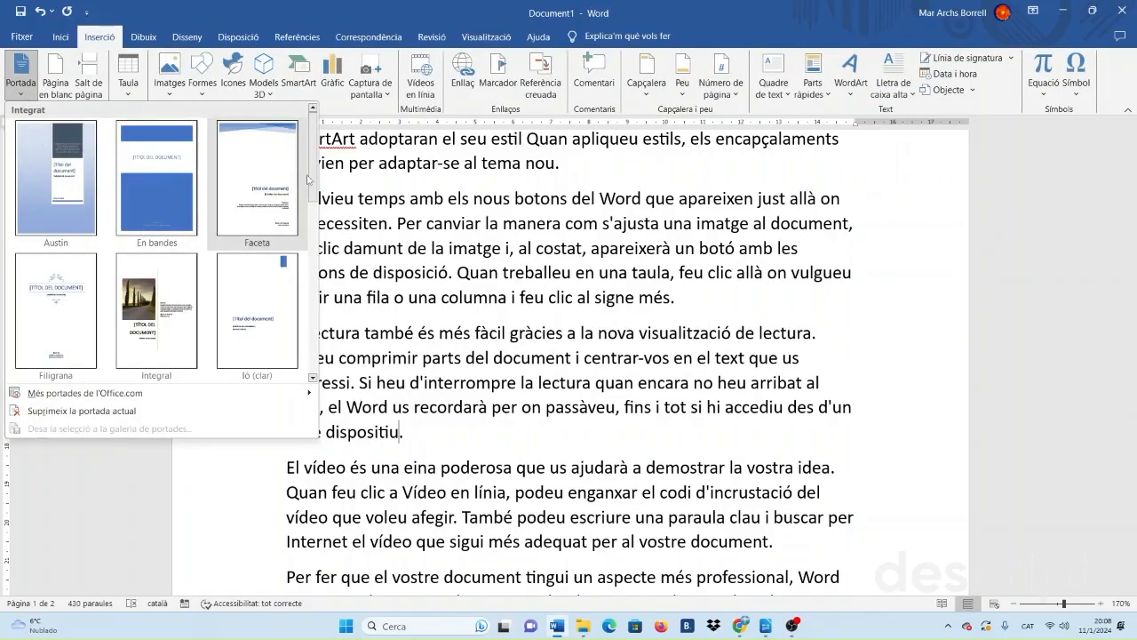
mouse_move(313, 178)
left_mouse_down()
mouse_move(312, 351)
mouse_move(313, 155)
left_mouse_up()
left_click(156, 169)
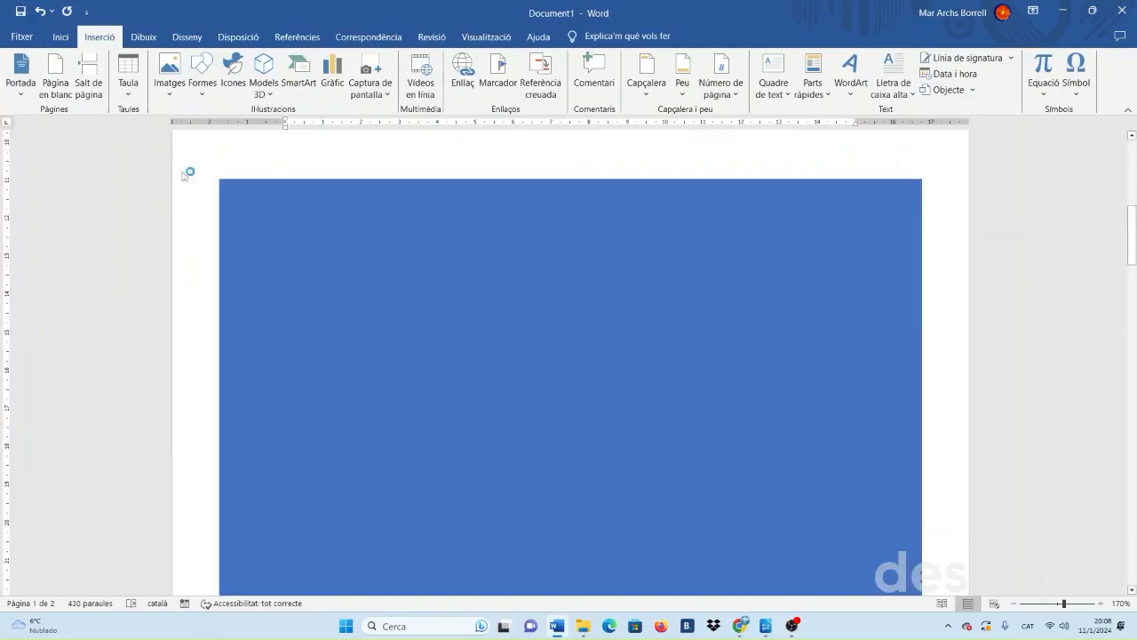
Review the complete banded cover page beside the text pages and undo its insertion.
scroll(665, 389, "up", 1)
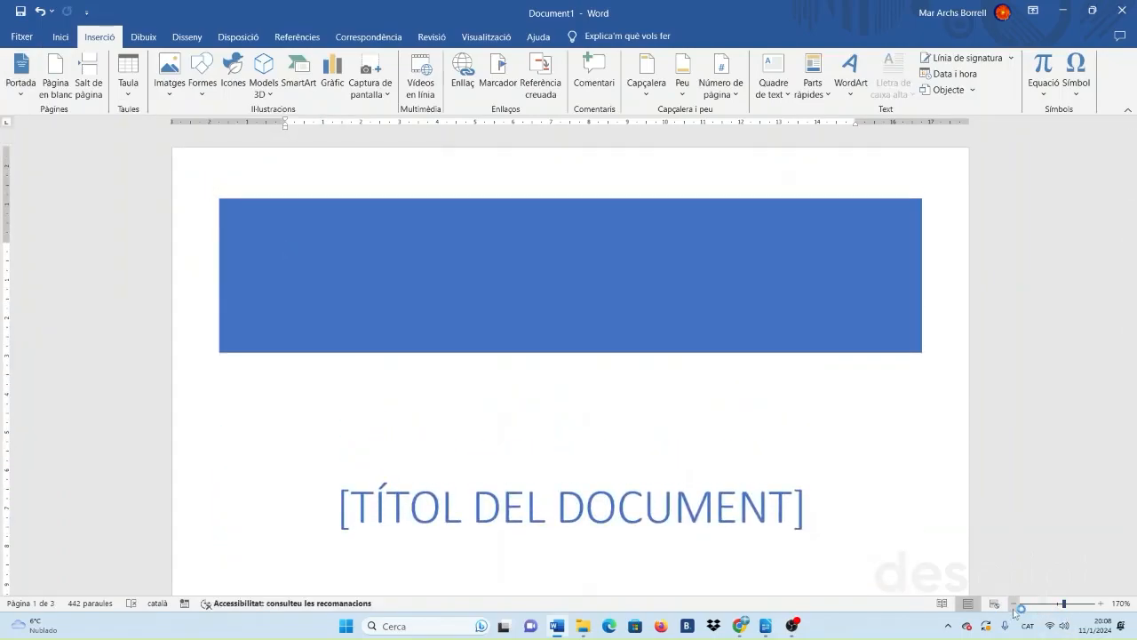
left_click(1013, 603)
left_click(1013, 604)
left_click(1013, 604)
left_click(1013, 604)
left_click(1013, 604)
left_click(1013, 604)
left_click(1012, 604)
left_click(1013, 604)
left_click(1012, 604)
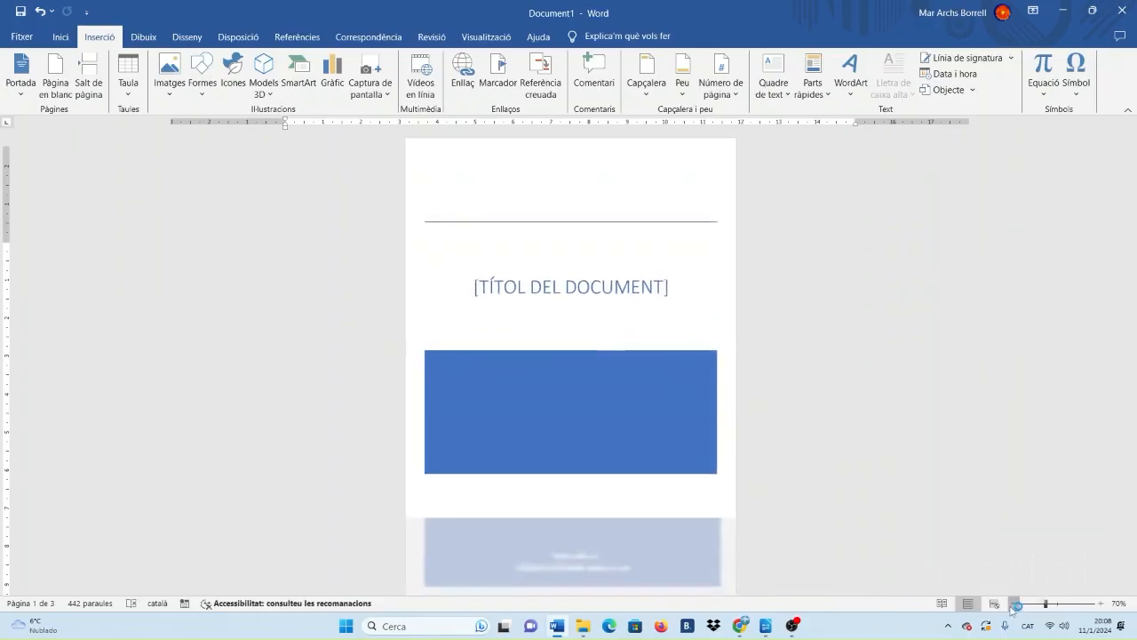
scroll(204, 294, "down", 1)
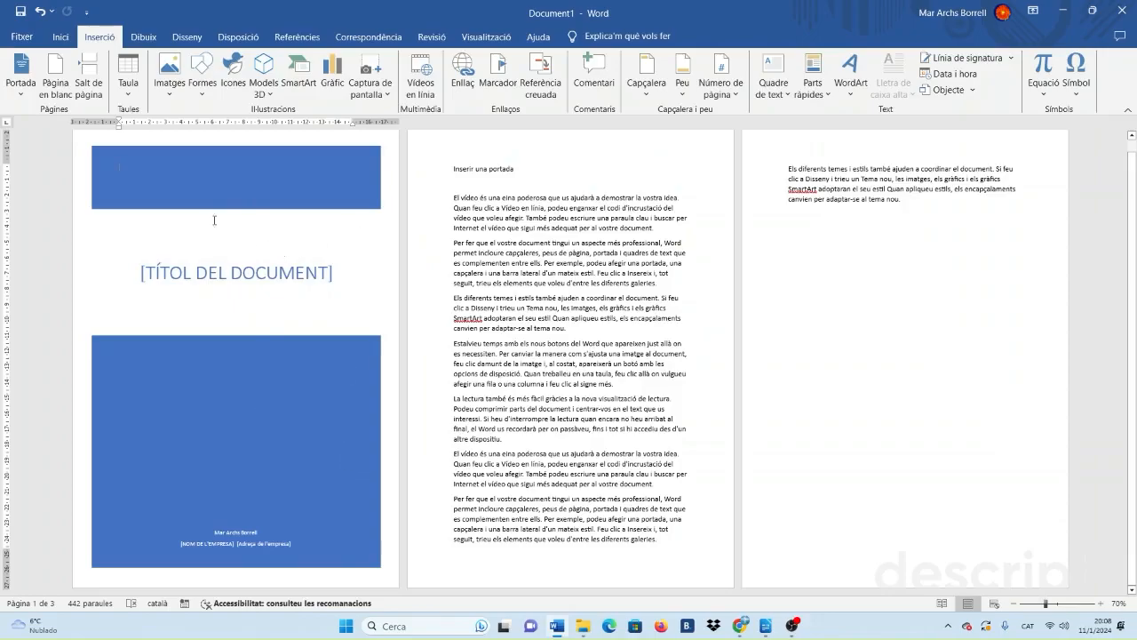
left_click(40, 12)
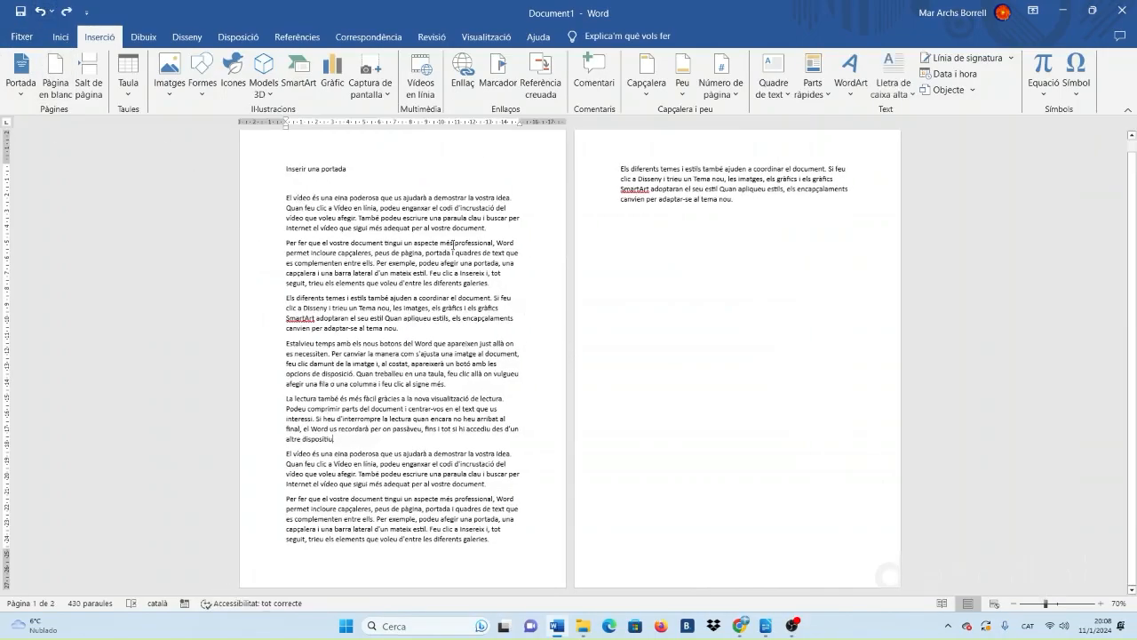
Insert a page break before the title "Inserir una portada" to leave an empty first page.
scroll(343, 171, "up", 1)
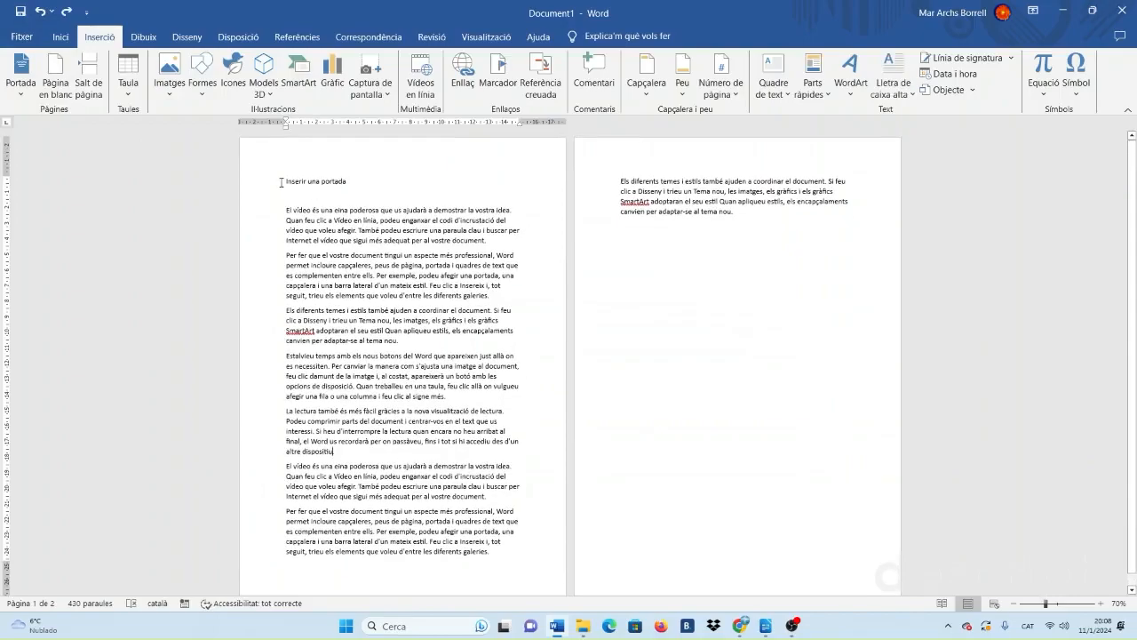
left_click(89, 75)
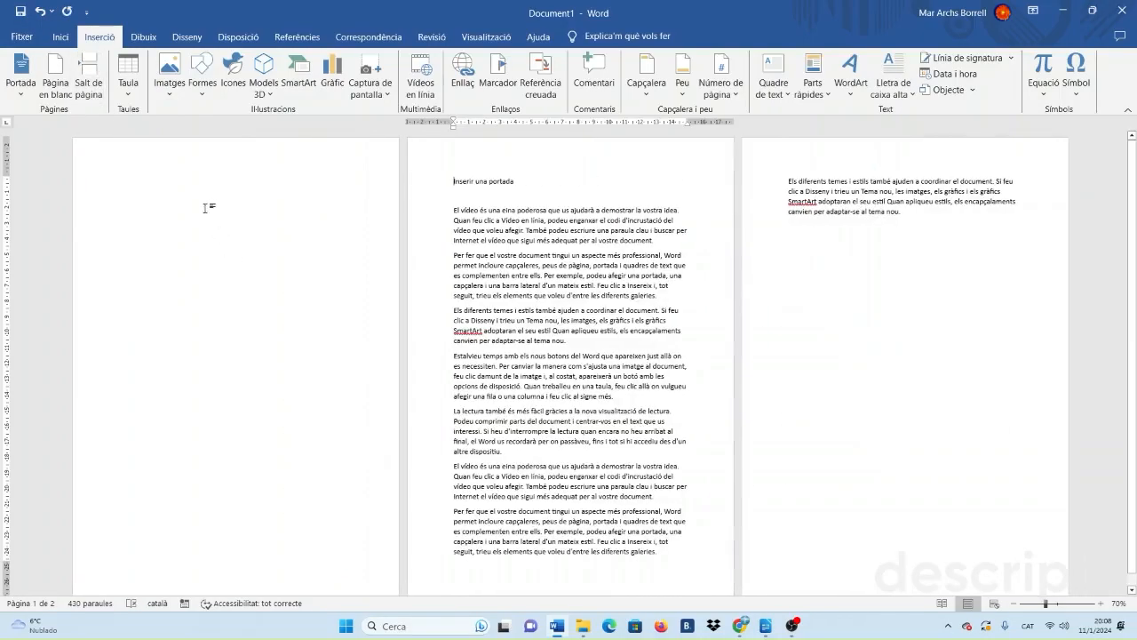
Check the blank first page and its position ahead of the text.
left_click(1100, 603)
left_click(1100, 603)
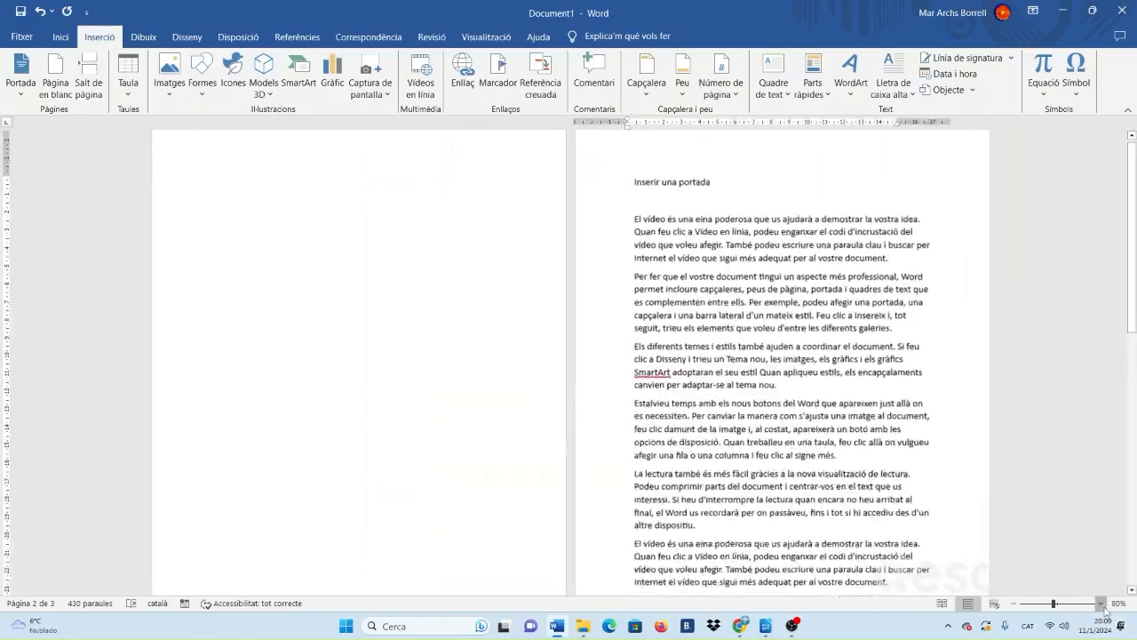
left_click(1100, 603)
left_click(1100, 603)
left_click(1100, 603)
left_click(1100, 603)
left_click(1100, 603)
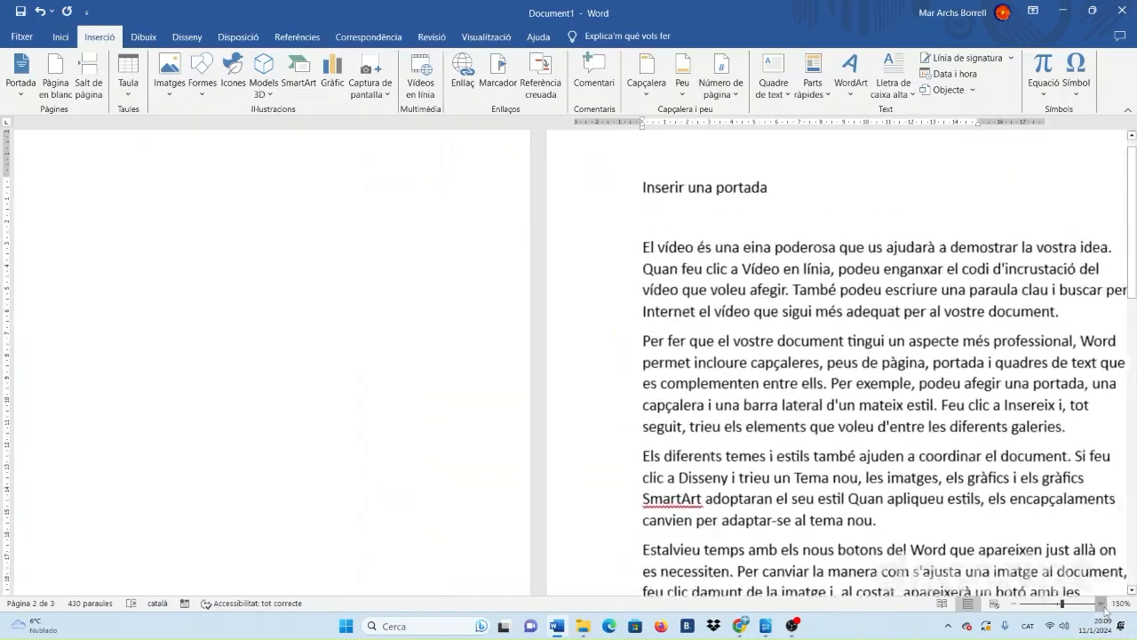
left_click(1100, 603)
left_click(1100, 603)
left_click(1101, 604)
scroll(718, 508, "up", 5)
scroll(718, 508, "up", 10)
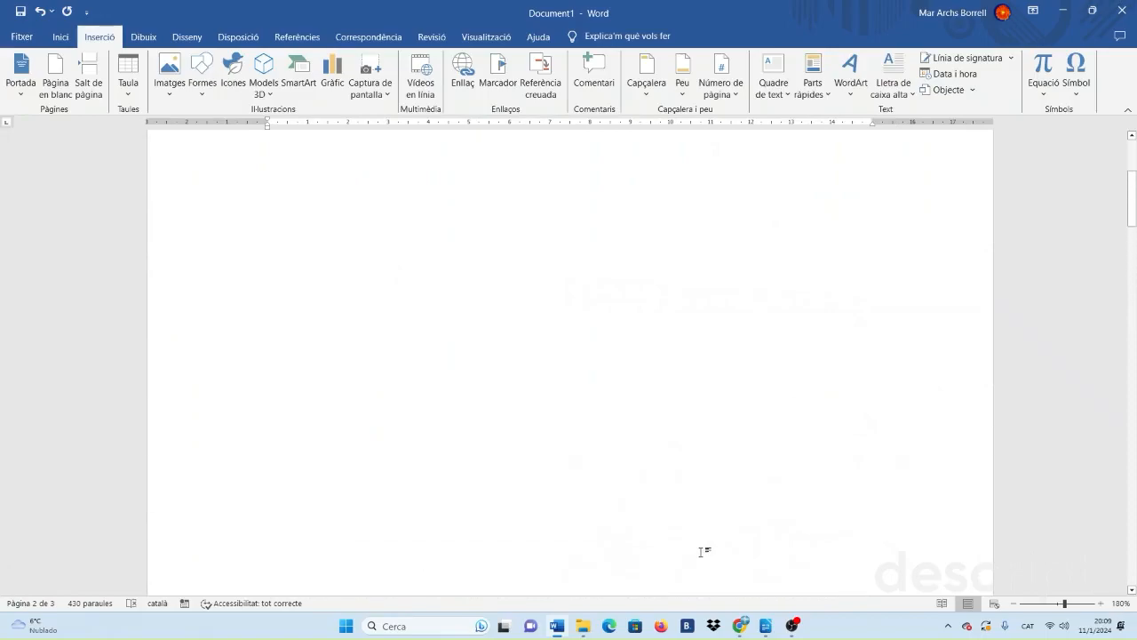
left_click(1014, 604)
left_click(1014, 603)
left_click(1014, 603)
left_click(1014, 603)
left_click(1013, 603)
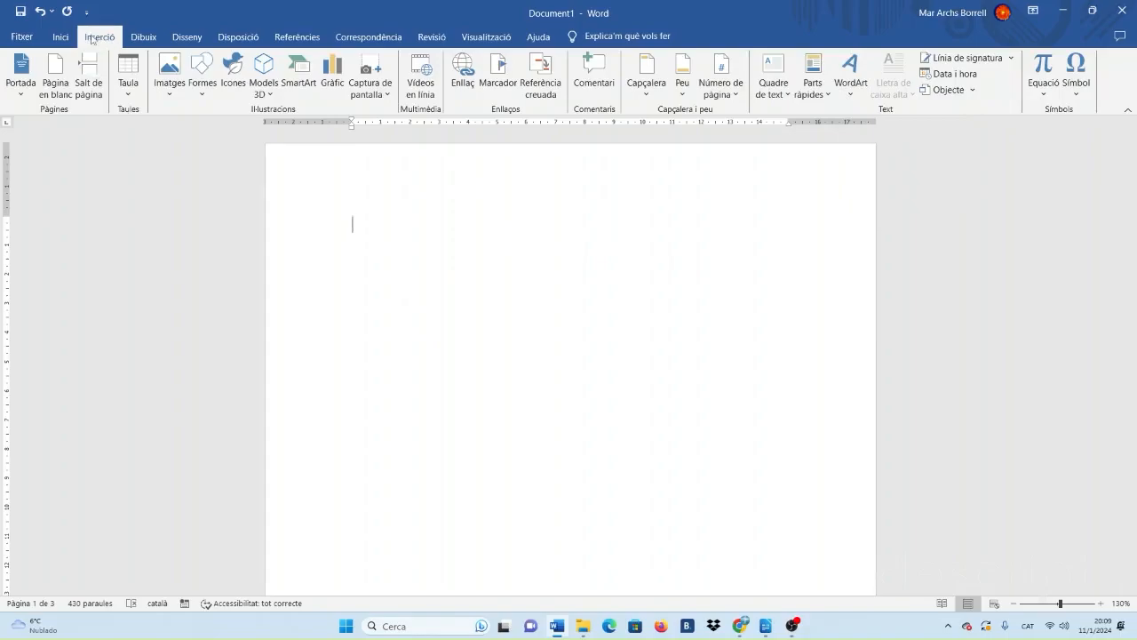
Insert a WordArt text box in the solid gold style on the blank first page.
left_click(852, 89)
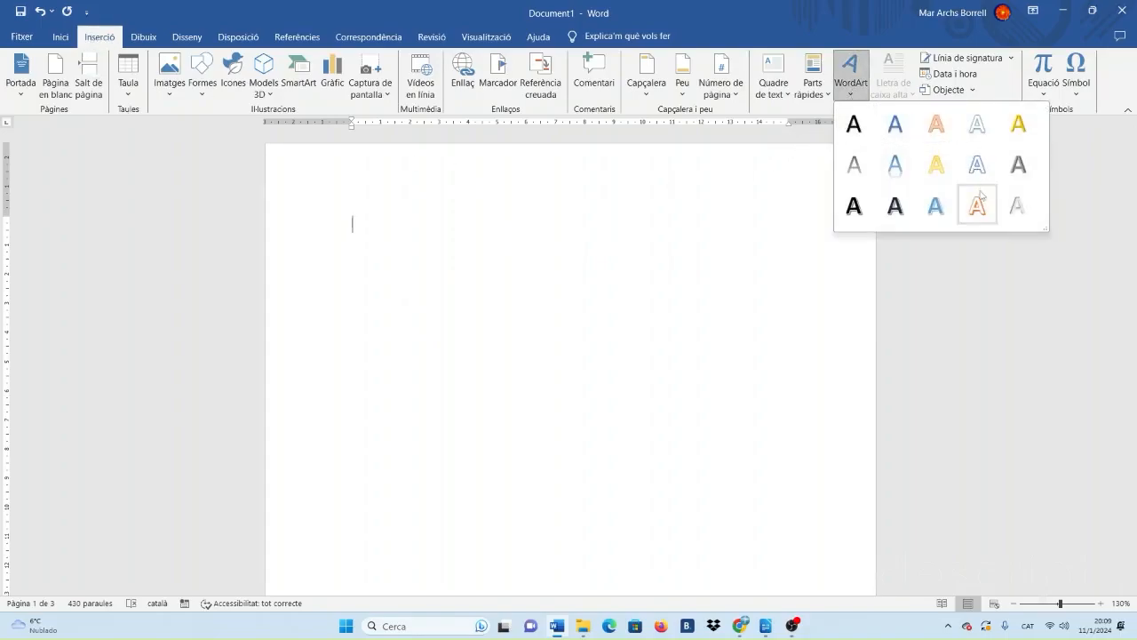
left_click(1019, 126)
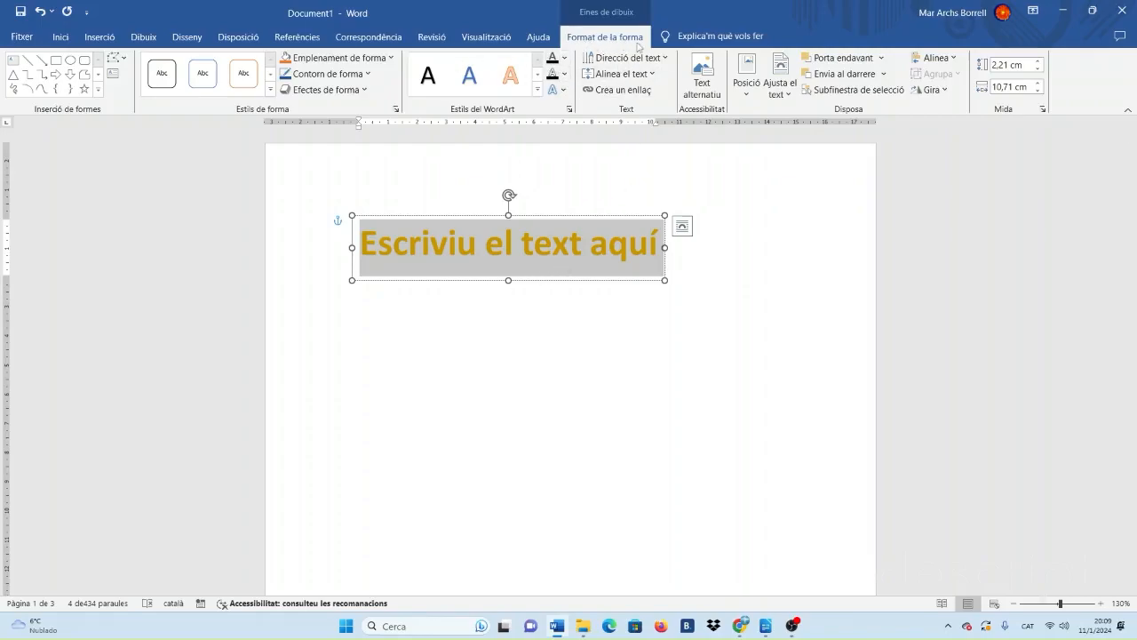
Try the intense gold shape style from the last row of theme styles on the WordArt box.
left_click(270, 104)
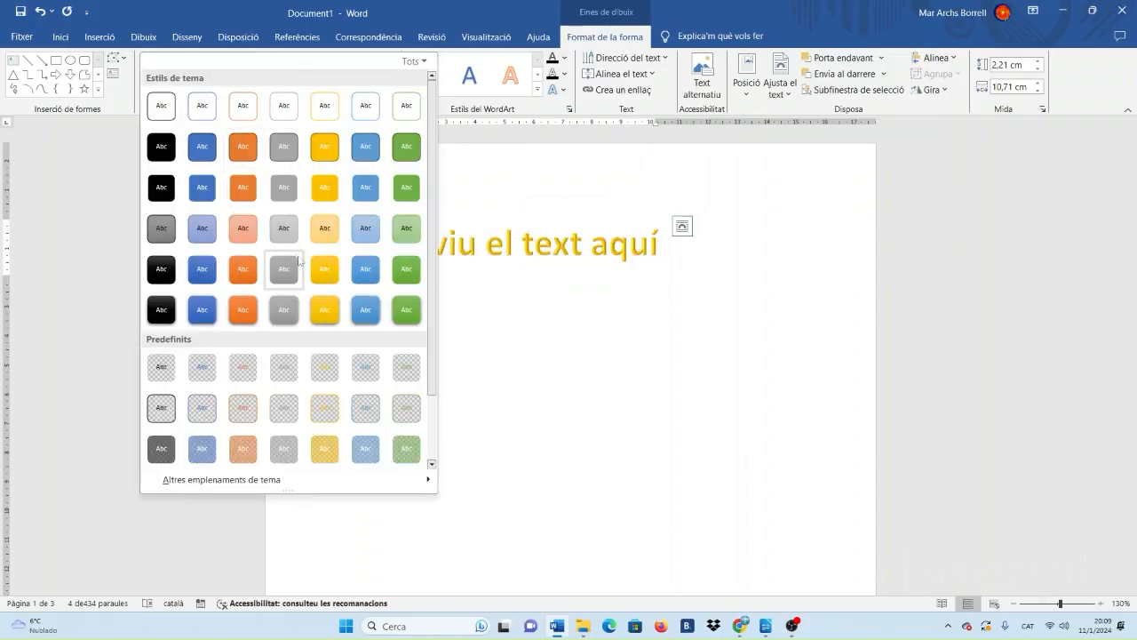
left_click(326, 310)
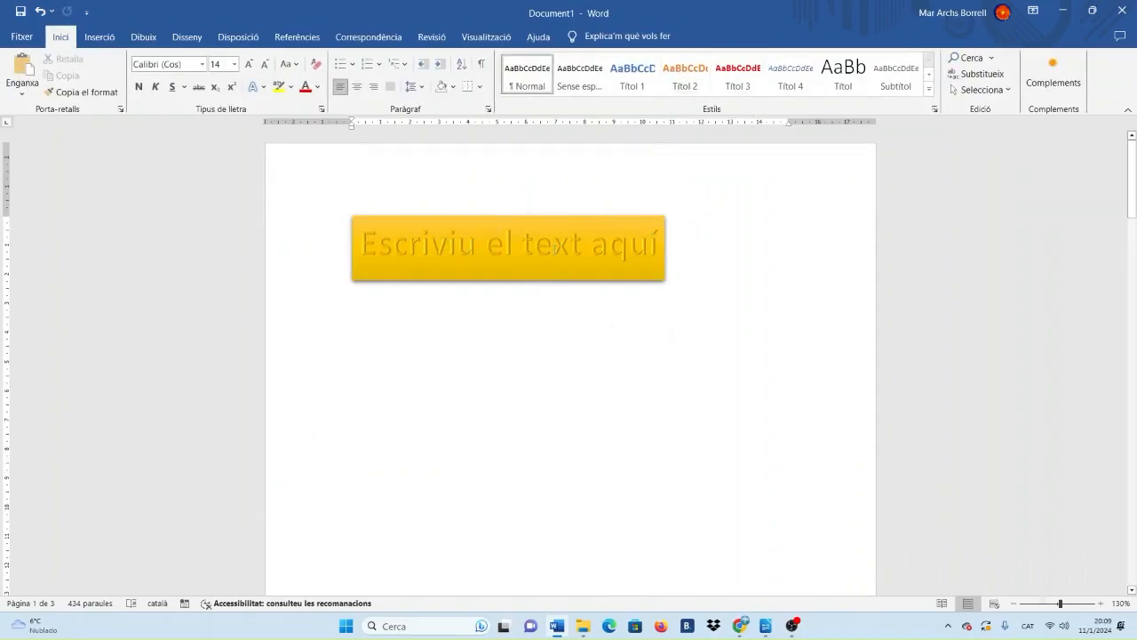
left_click(554, 243)
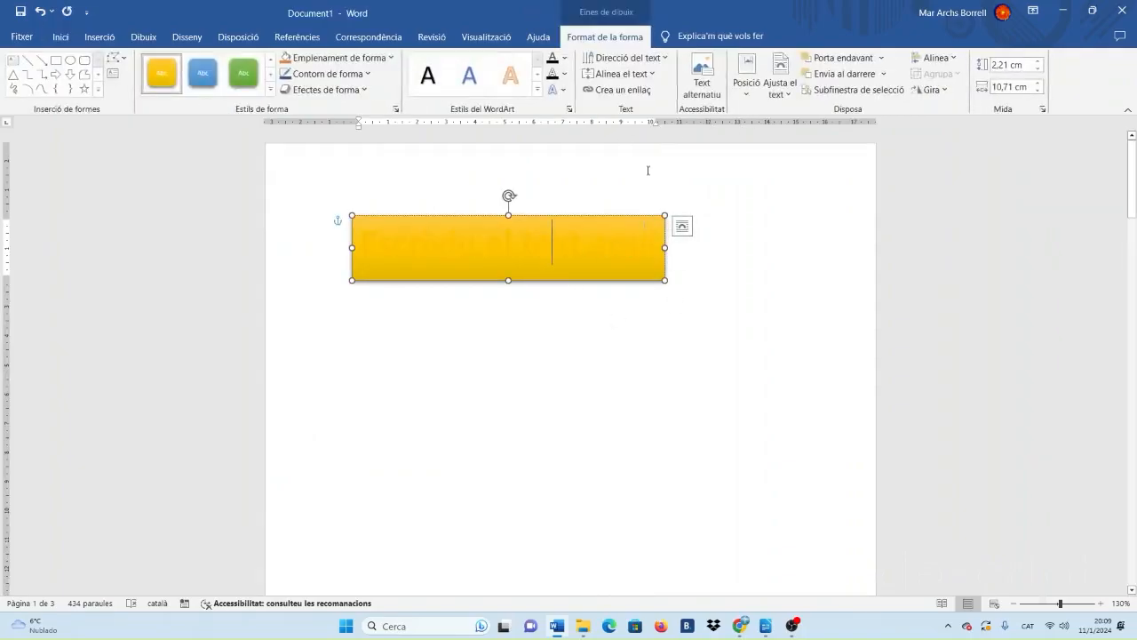
left_click(271, 90)
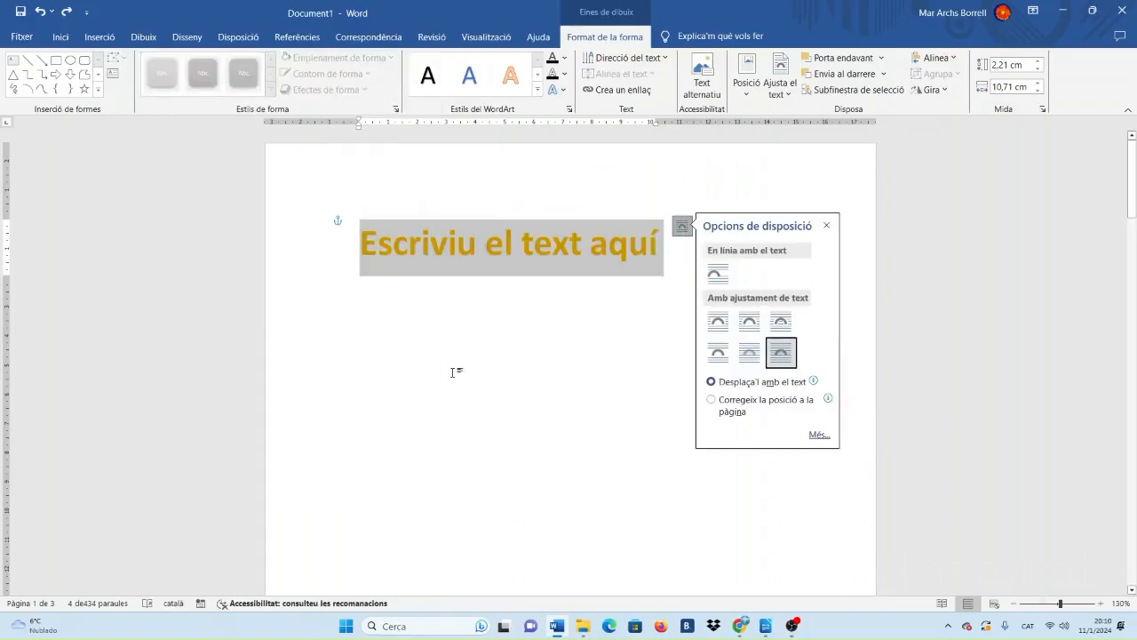
Replace the WordArt placeholder text with "Títol".
left_click(407, 247)
left_click(407, 247)
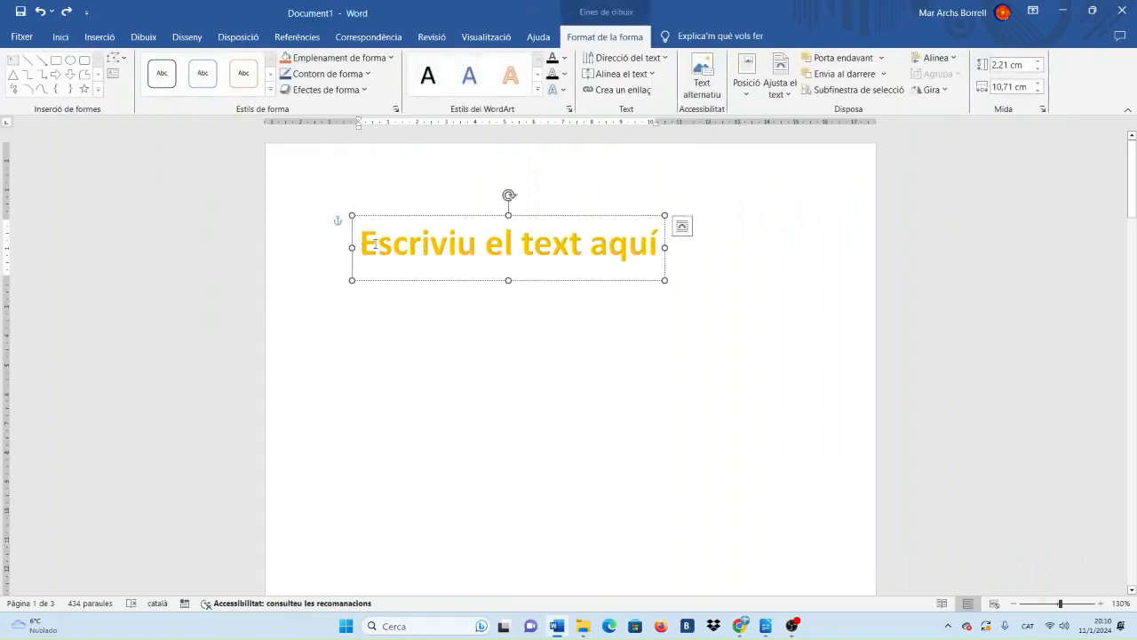
left_click_drag(360, 243, 657, 247)
type("T")
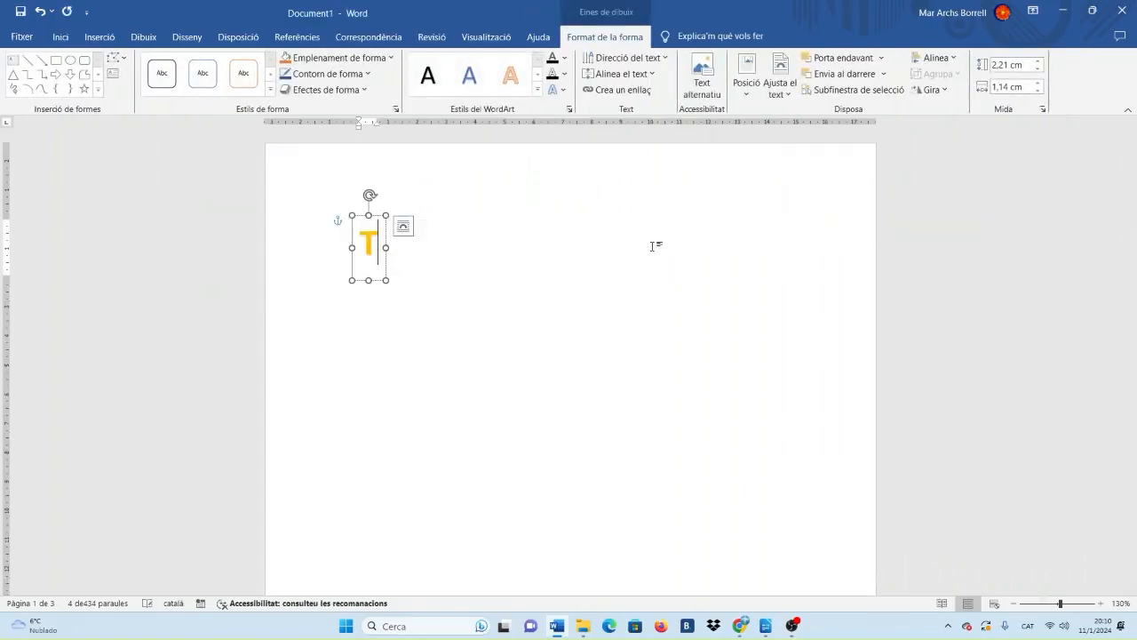
type("ítol")
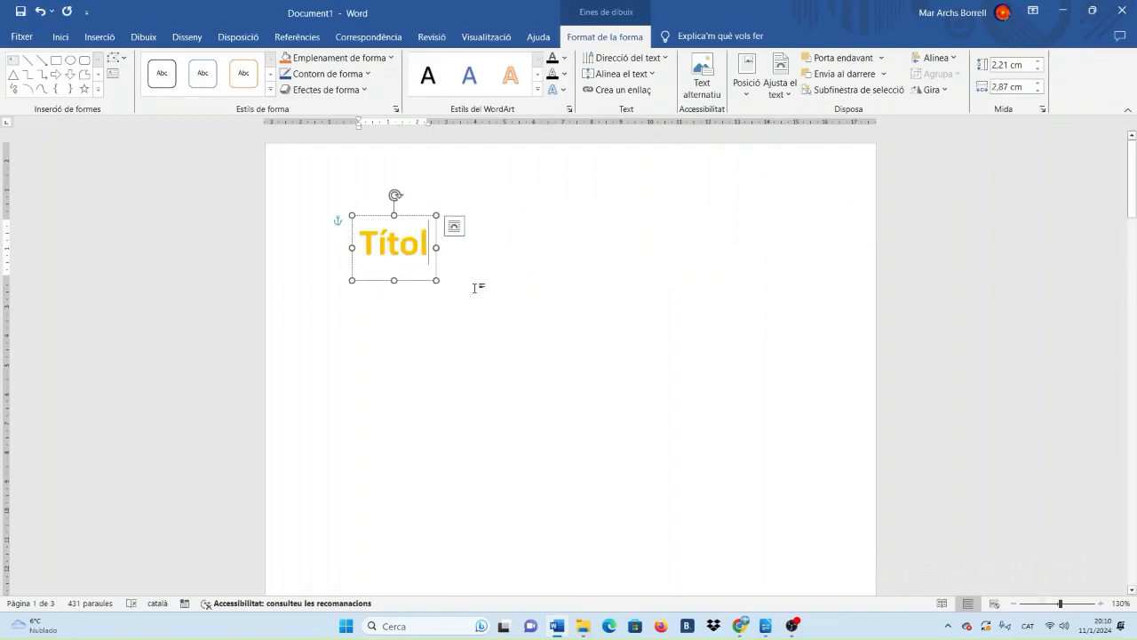
Give the "Títol" WordArt box a lighter blue theme-colour outline.
left_click(377, 70)
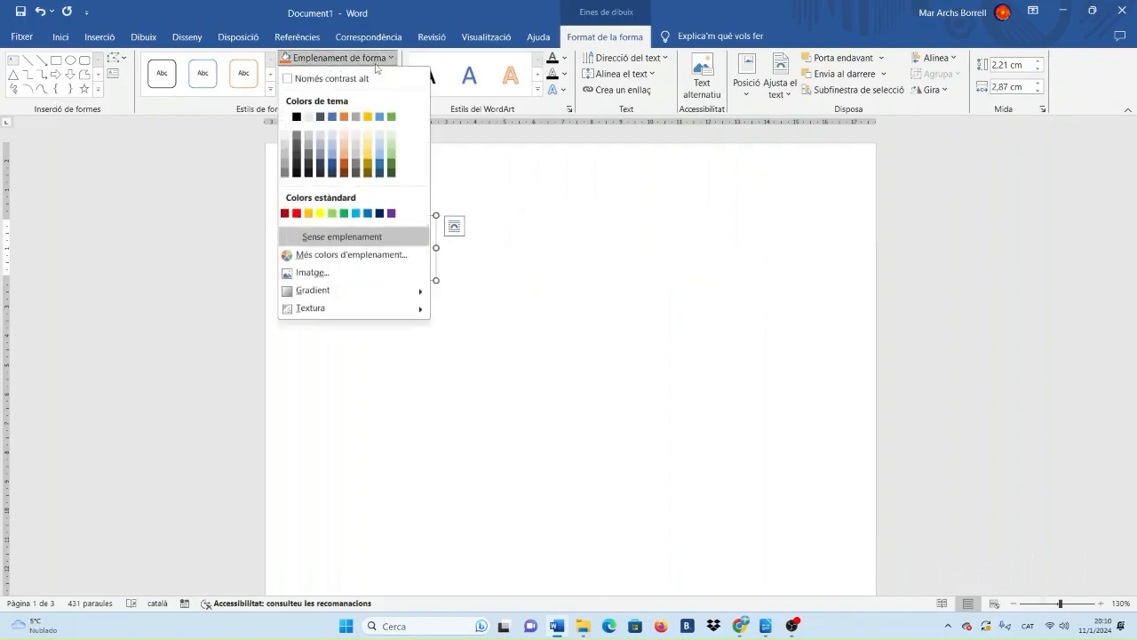
left_click(376, 68)
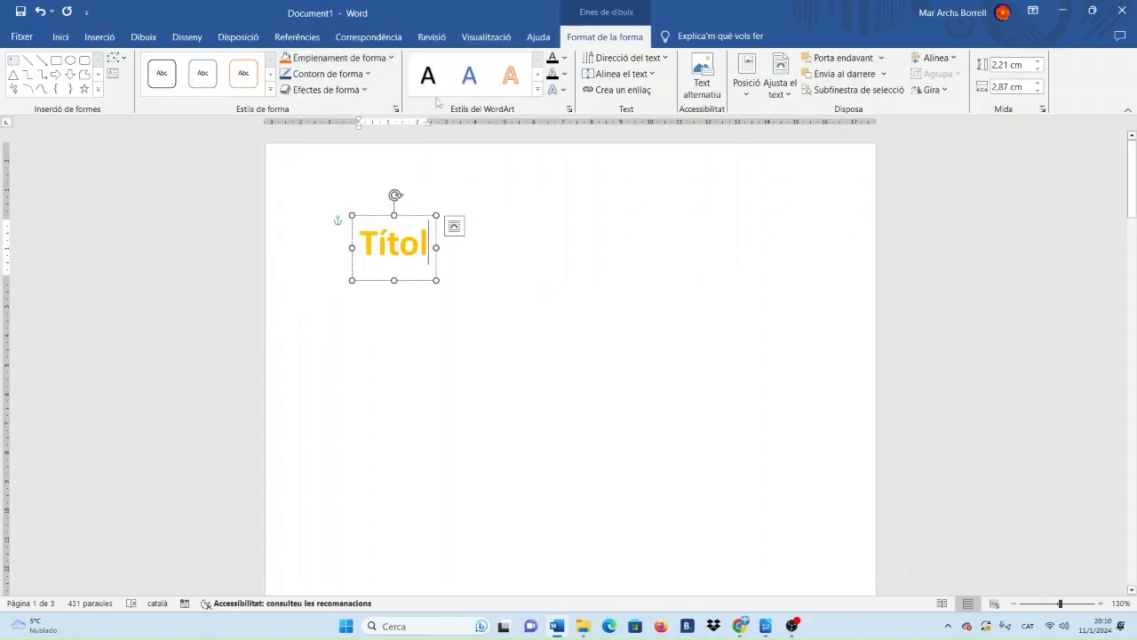
left_click(355, 78)
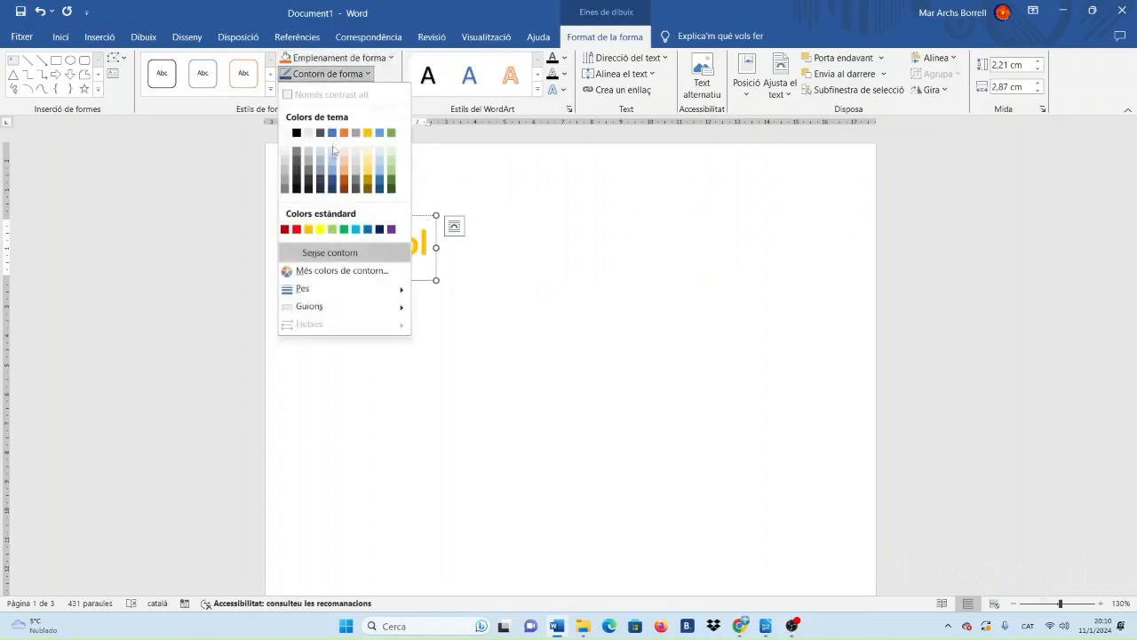
left_click(332, 173)
left_click(416, 340)
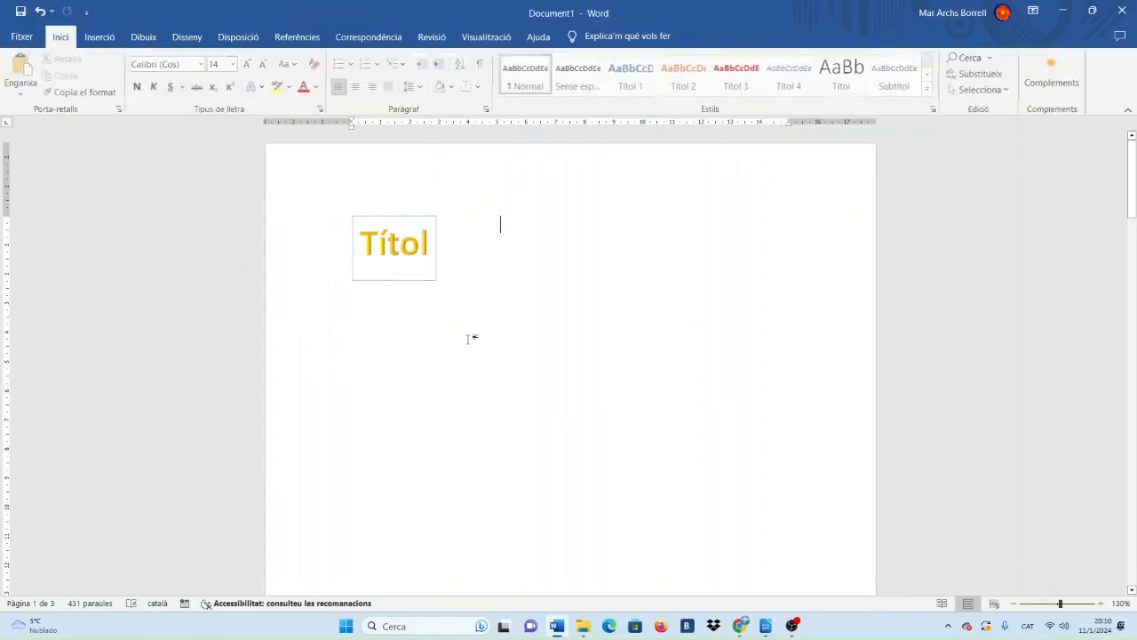
Try a 4½ pt outline weight on the "Títol" WordArt box.
left_click(435, 246)
left_click(359, 74)
left_click(361, 75)
left_click(360, 75)
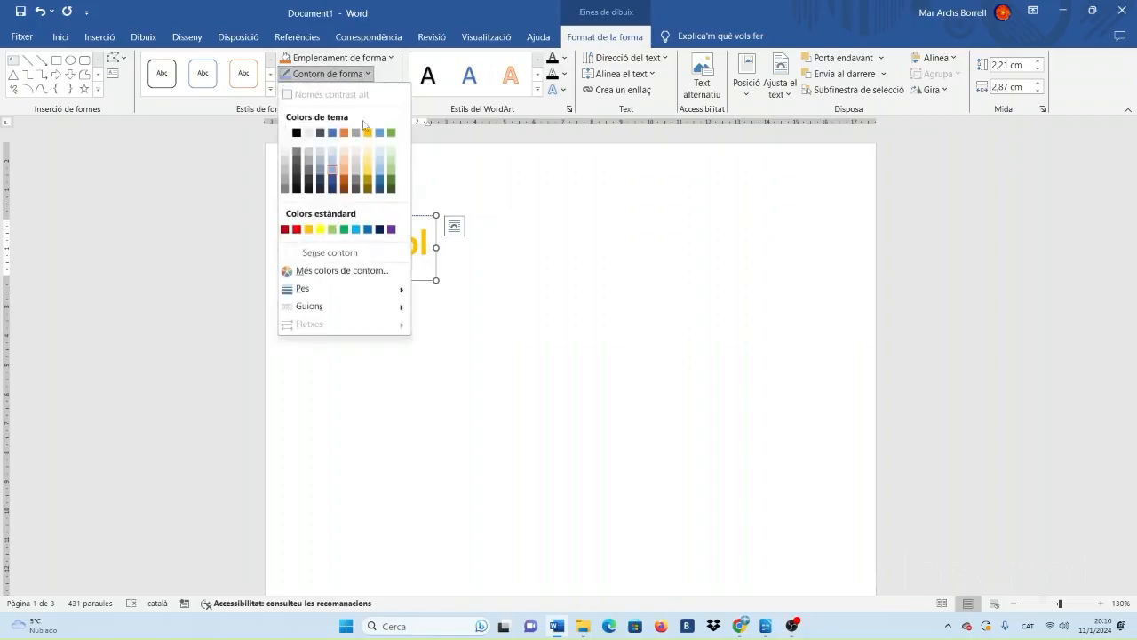
mouse_move(375, 294)
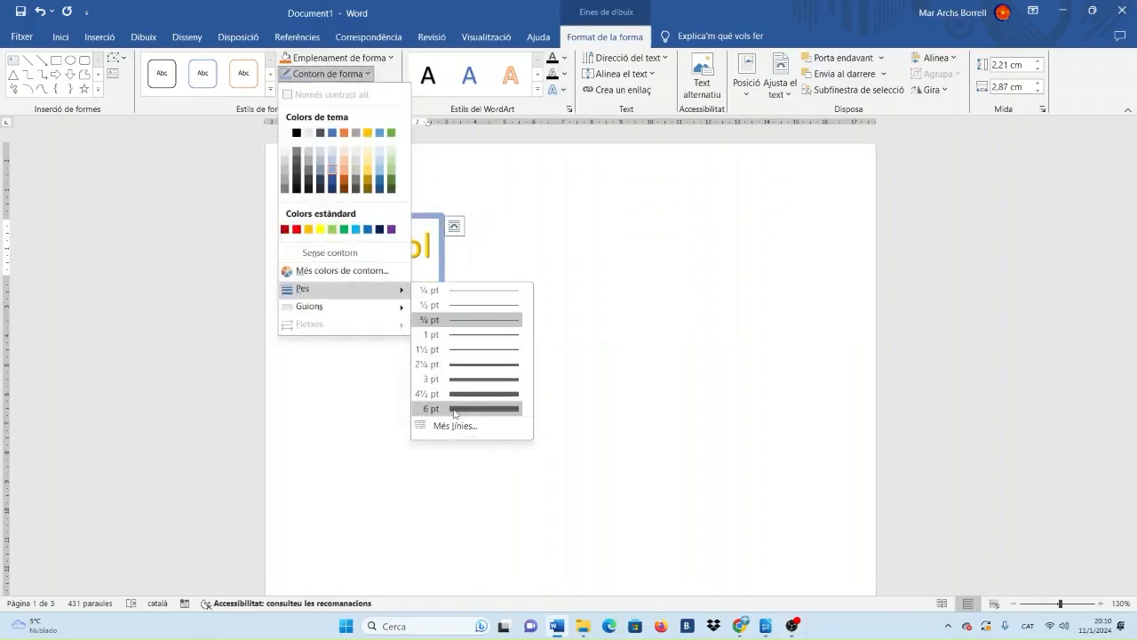
left_click(457, 394)
Remove the shape outline from the "Títol" WordArt box.
left_click(356, 93)
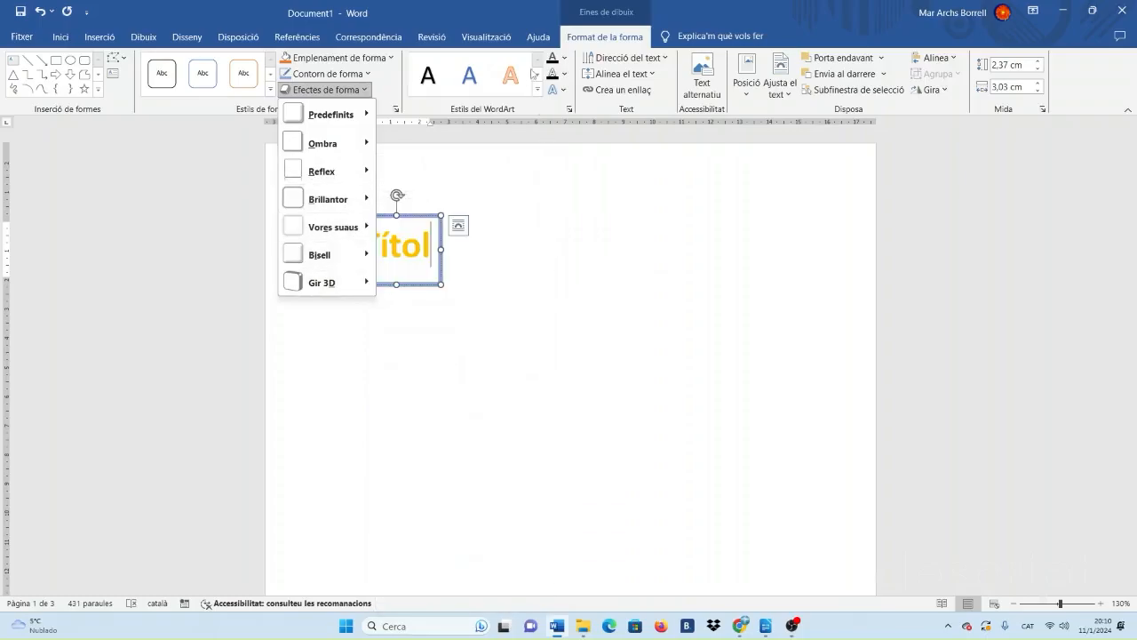
left_click(340, 59)
left_click(346, 58)
left_click(359, 76)
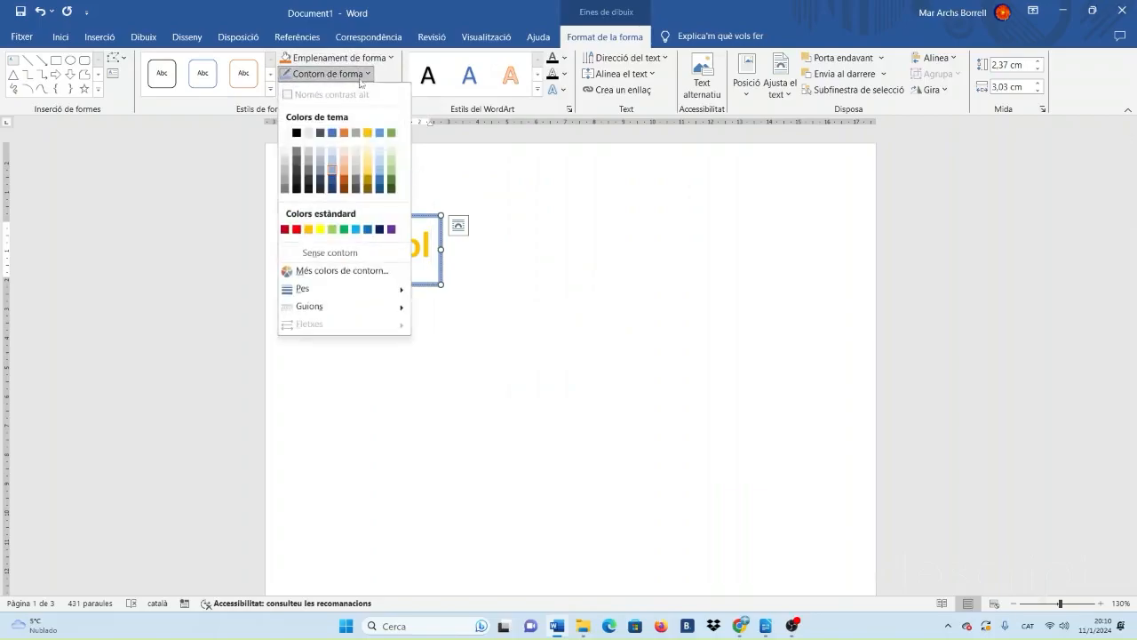
left_click(331, 253)
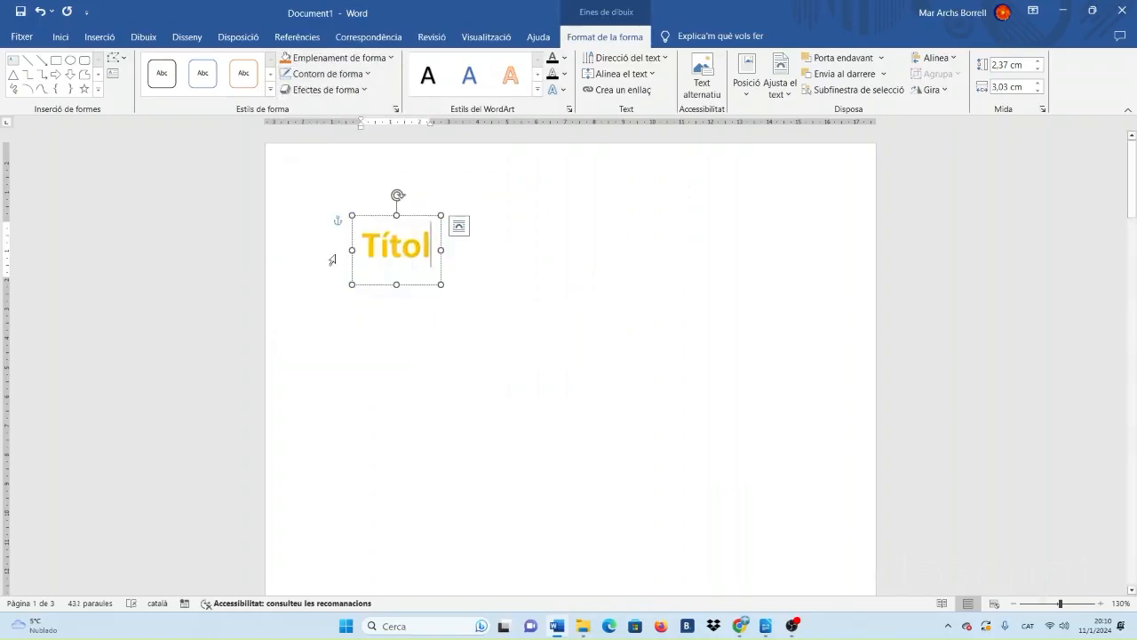
Apply the white WordArt style with orange outline and hard shadow from the last row of styles to the "Títol" text.
left_click(539, 91)
left_click(470, 78)
double_click(407, 250)
left_click(511, 75)
left_click(538, 90)
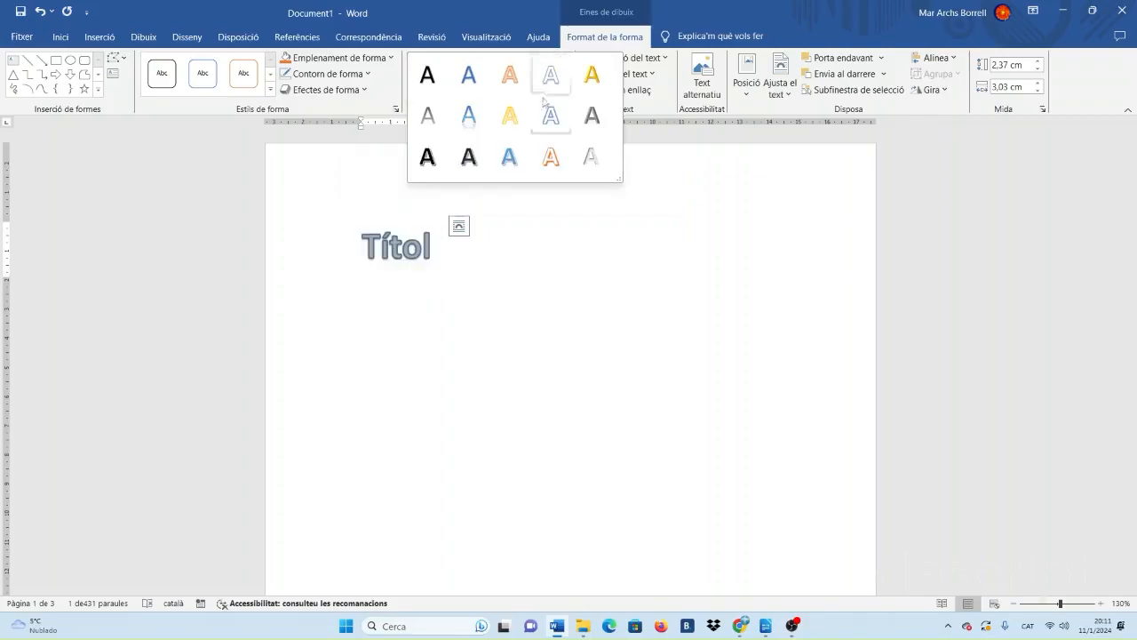
left_click(554, 155)
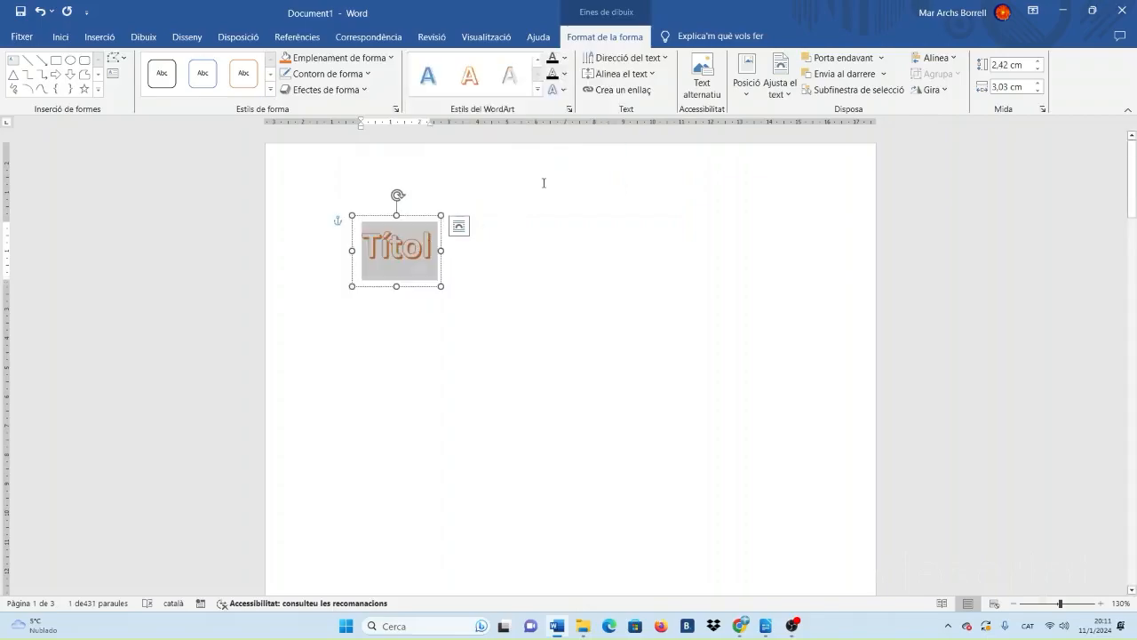
Open the text effect formatting options for the title and expand the shadow and reflection settings to examine them.
left_click(570, 109)
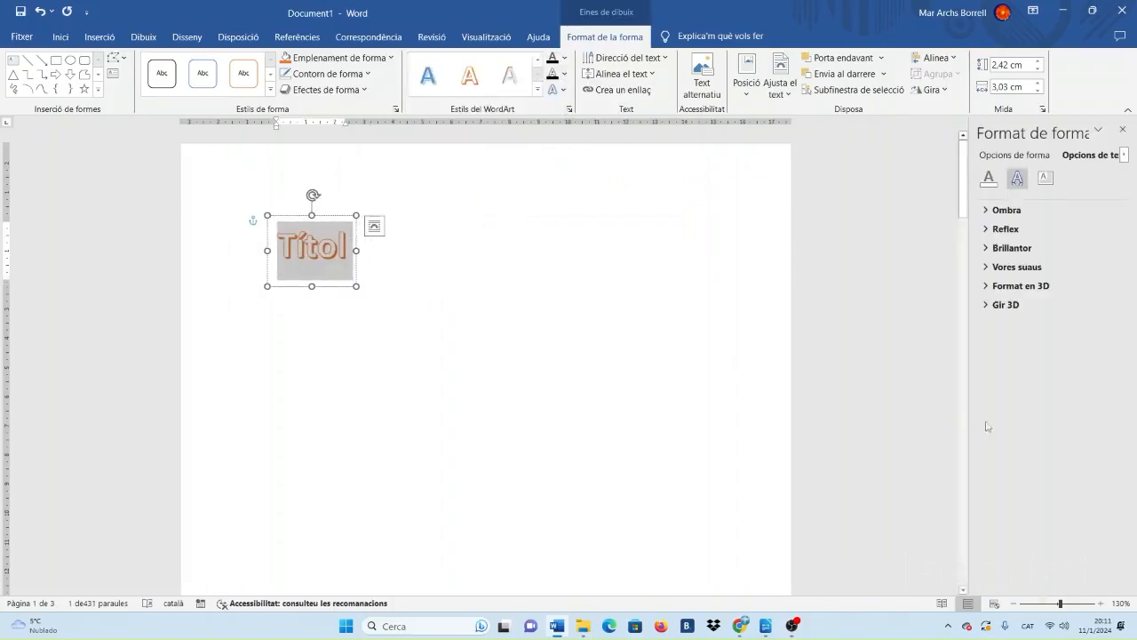
left_click_drag(971, 213, 858, 212)
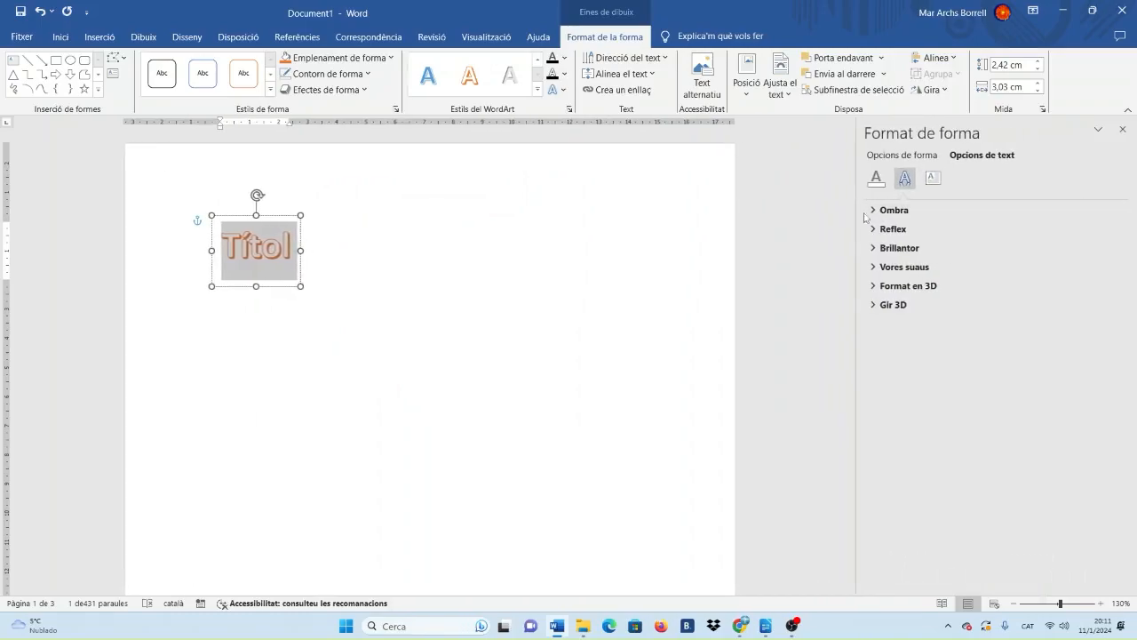
left_click(874, 212)
left_click(874, 212)
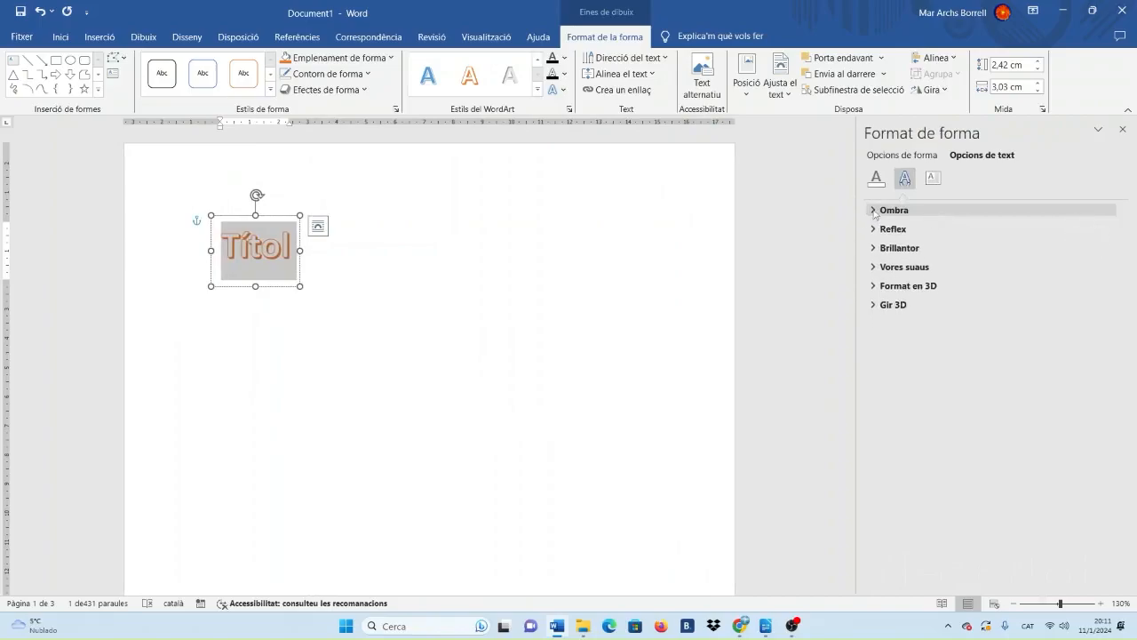
left_click(875, 211)
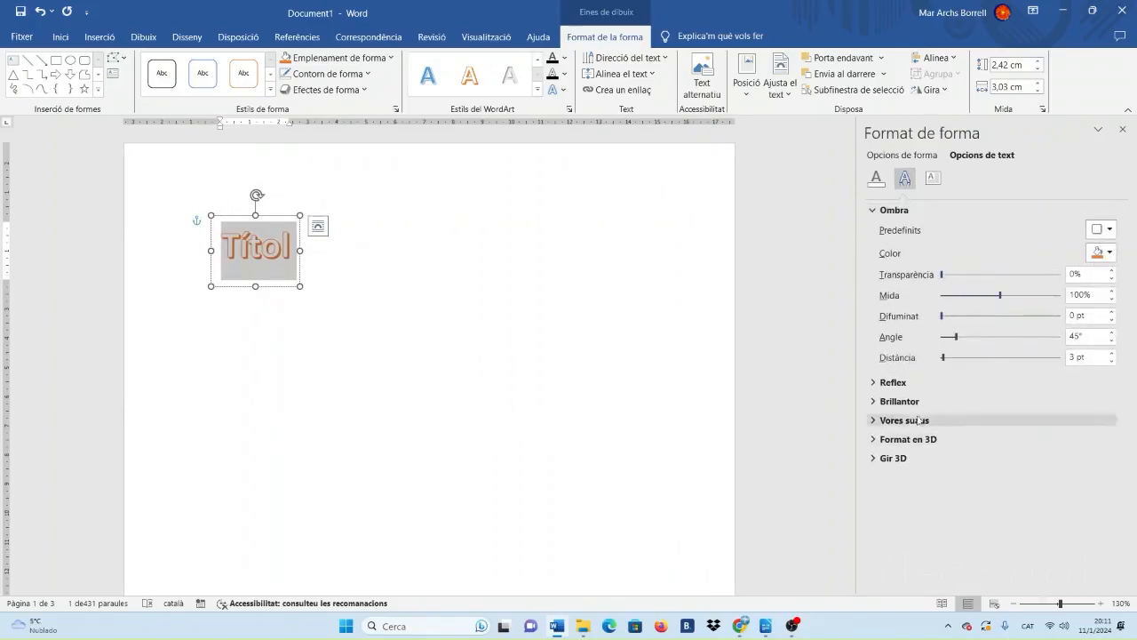
left_click(893, 385)
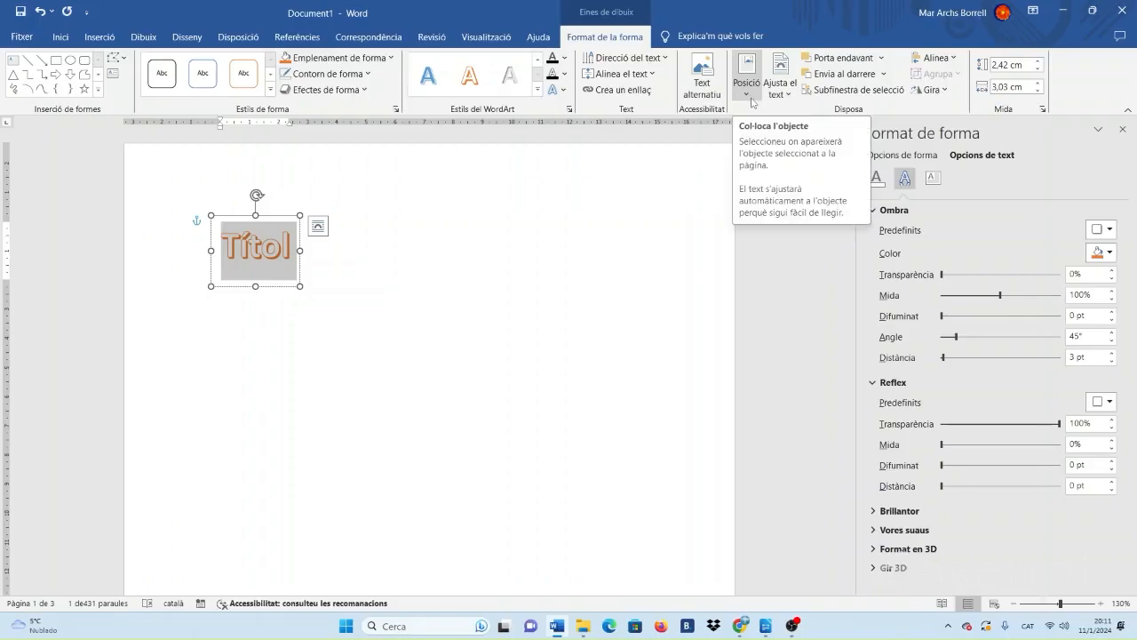
left_click(782, 209)
Change the font of the "Títol" text to Arial Black.
left_click(260, 250)
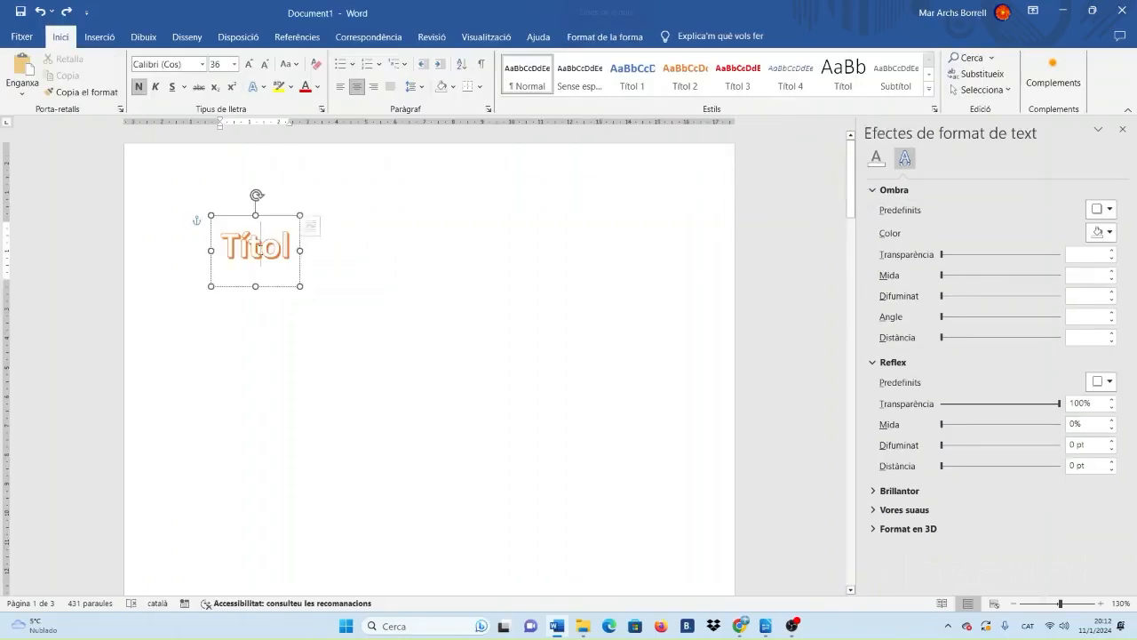
double_click(260, 247)
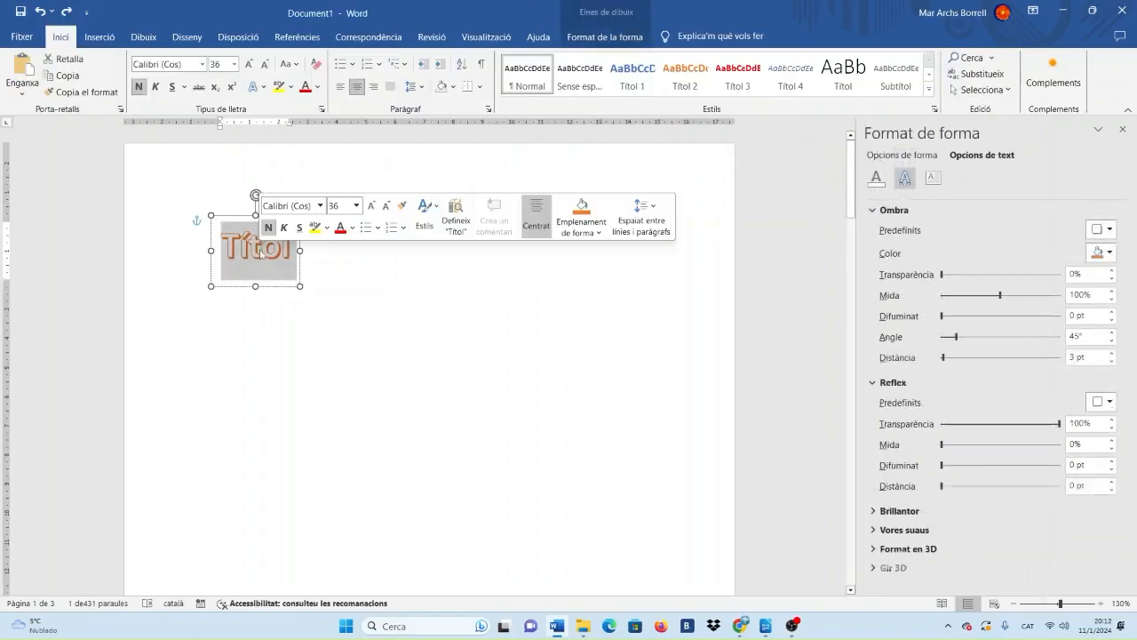
left_click(319, 205)
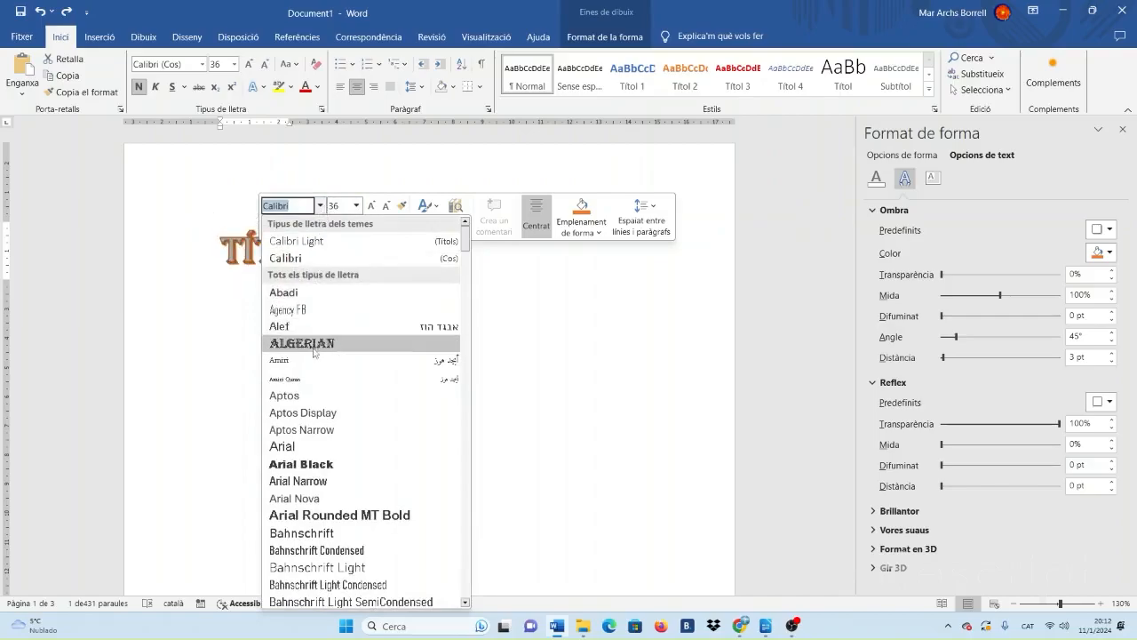
left_click(306, 464)
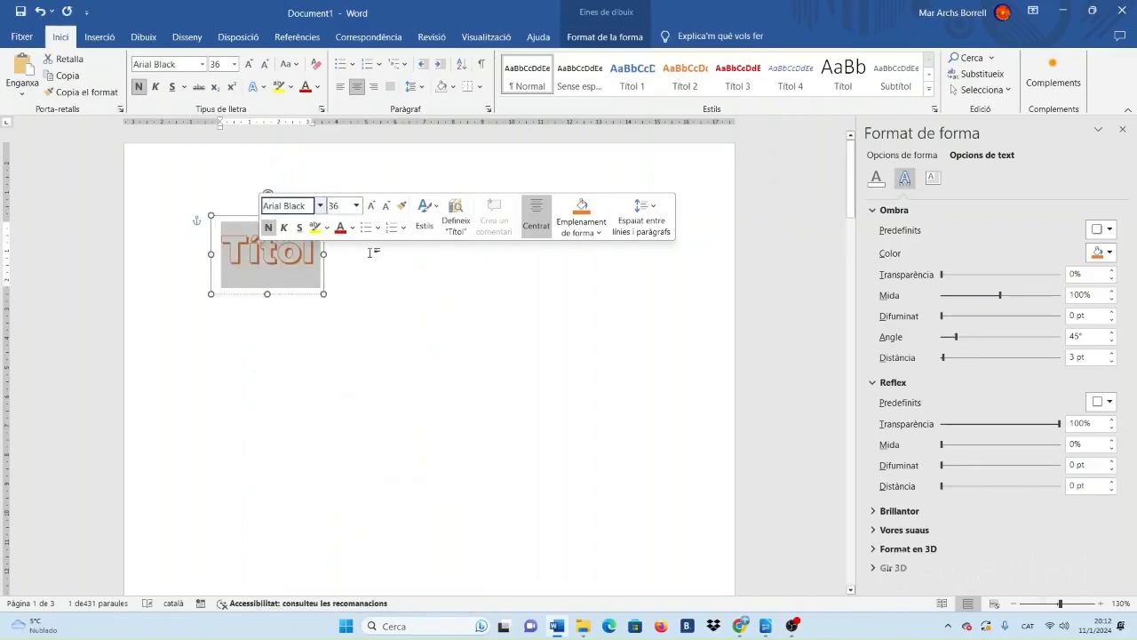
Enlarge the "Títol" text to 130 pt and deselect the WordArt box.
left_click(355, 206)
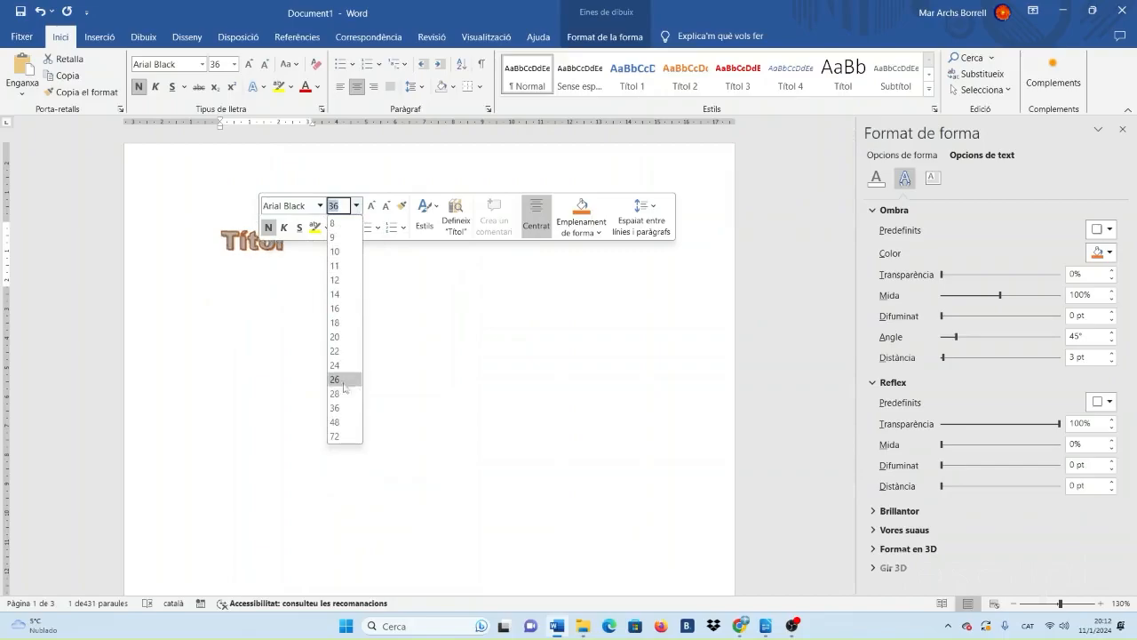
left_click(340, 436)
left_click(371, 206)
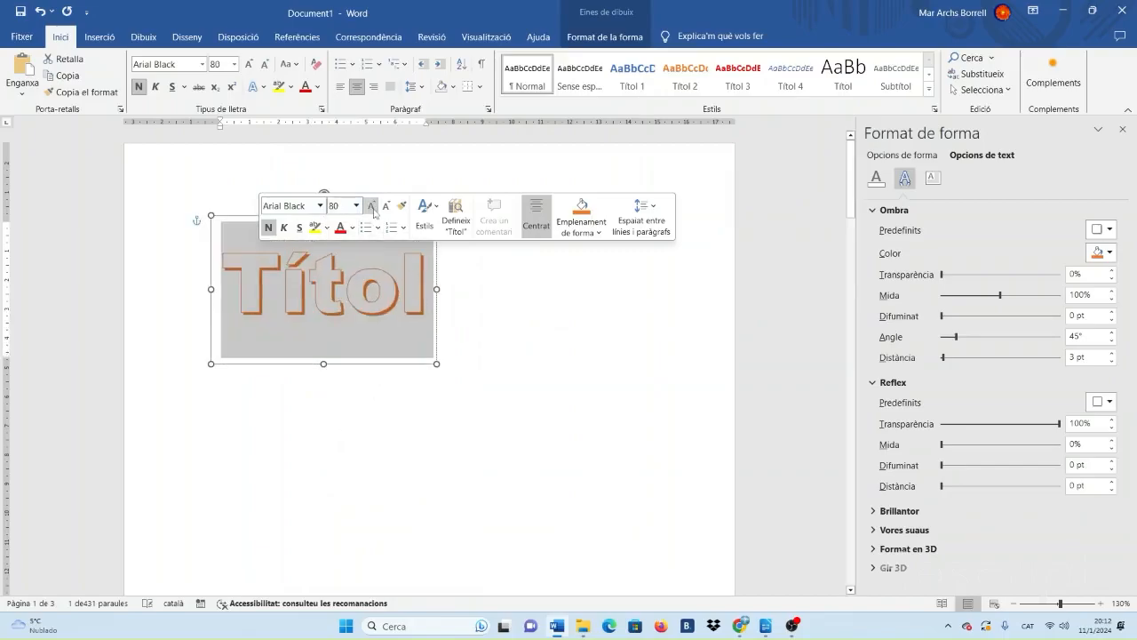
left_click(372, 206)
left_click(371, 206)
left_click(371, 206)
left_click(372, 206)
left_click(371, 206)
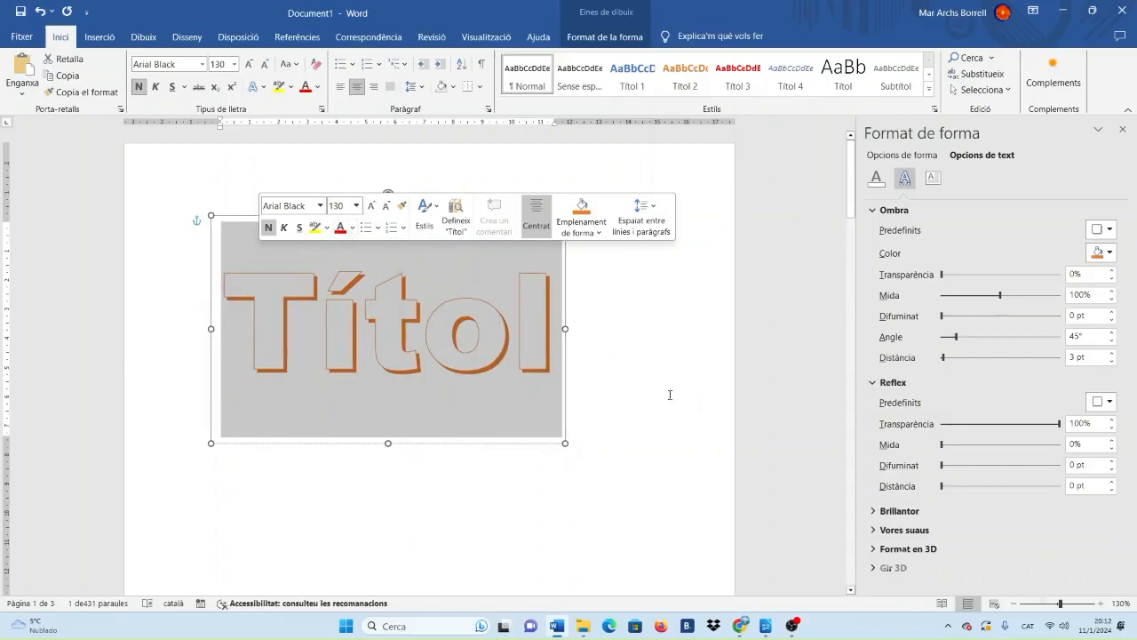
left_click(590, 38)
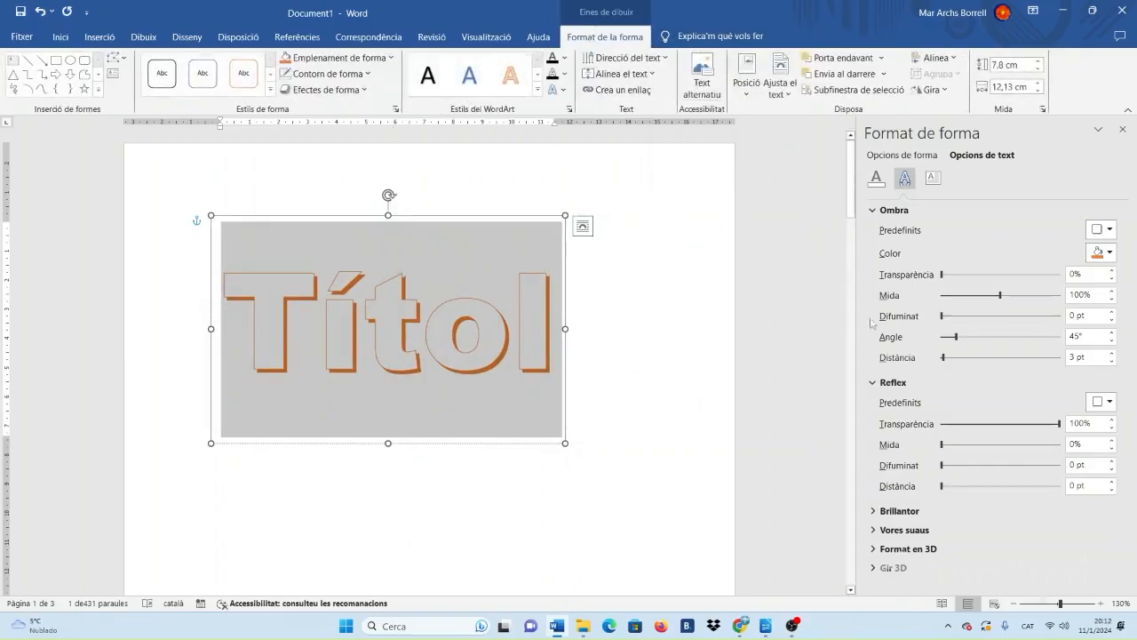
left_click(665, 400)
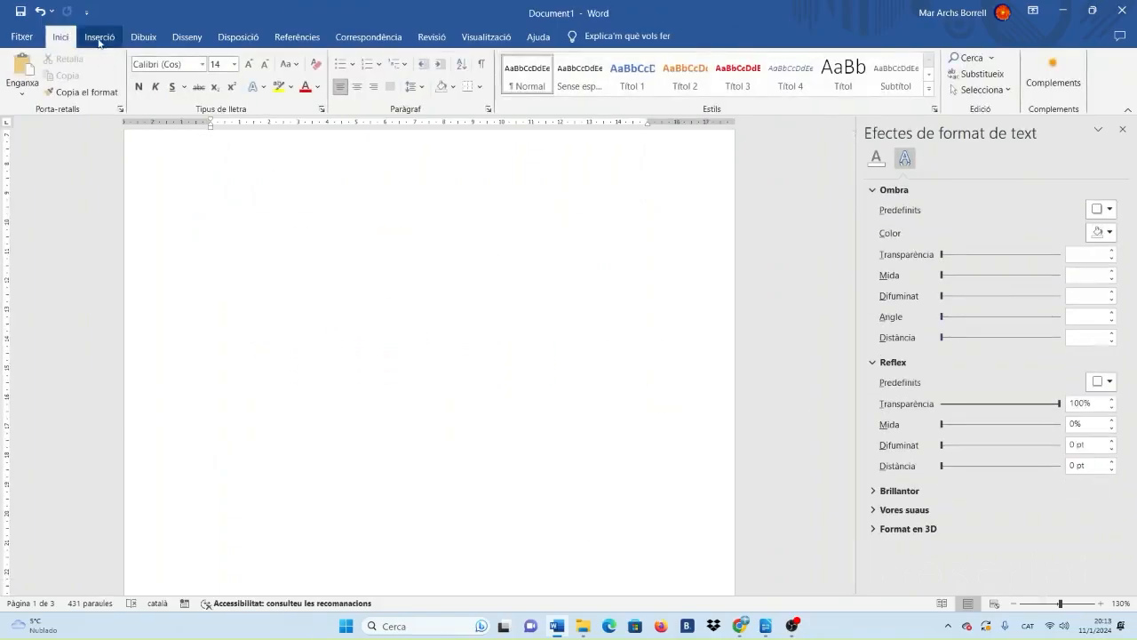
Draw a rounded rectangle about 4.2 cm high and 7.6 cm wide in the lower right area of the cover page.
left_click(100, 37)
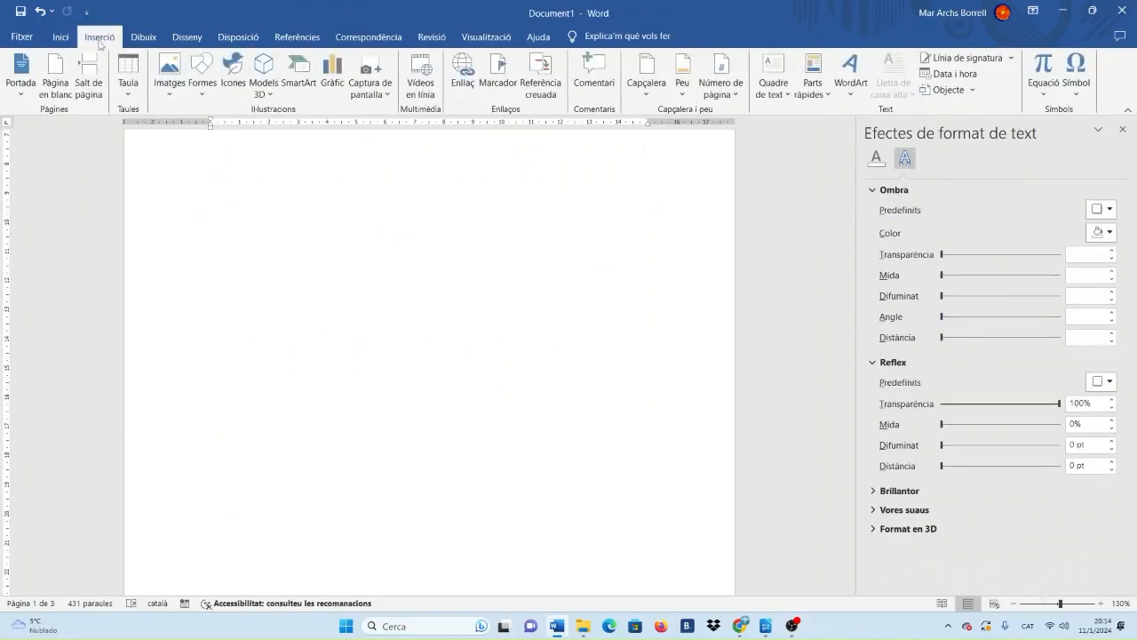
left_click(202, 82)
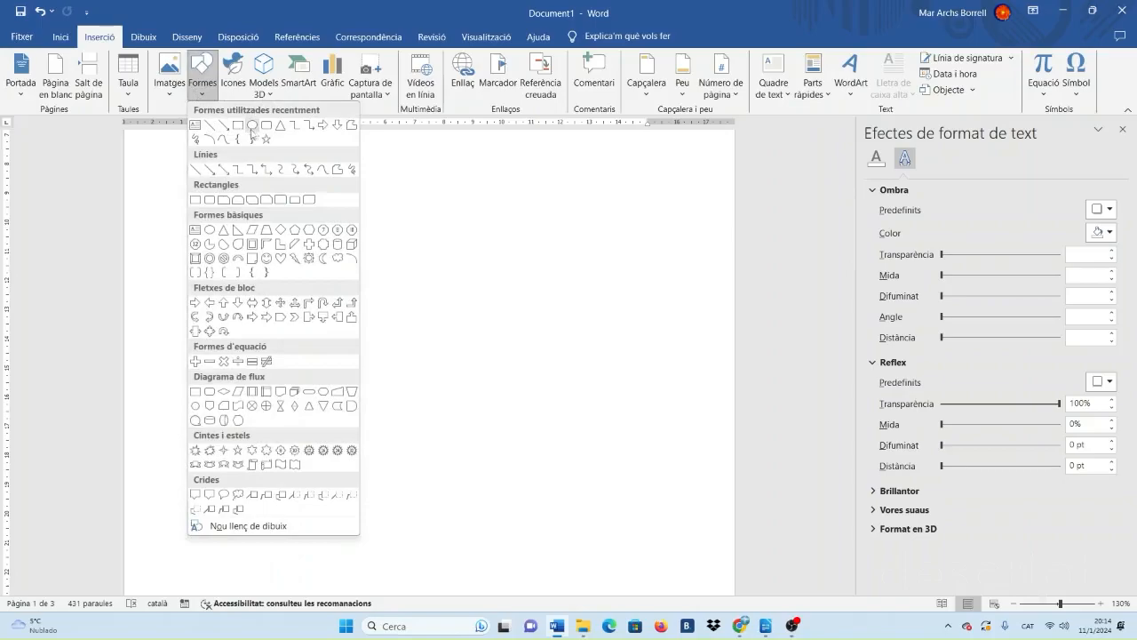
left_click(266, 126)
left_click_drag(470, 441, 692, 563)
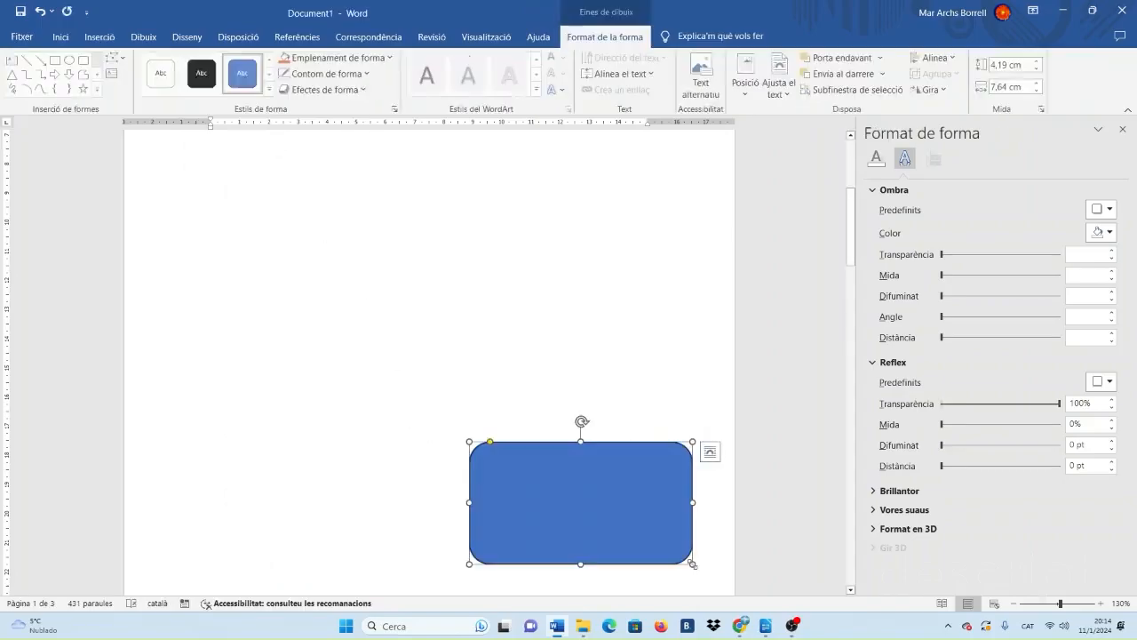
Add the text "El meu nom" and "Data" on separate lines inside the rounded rectangle.
right_click(655, 460)
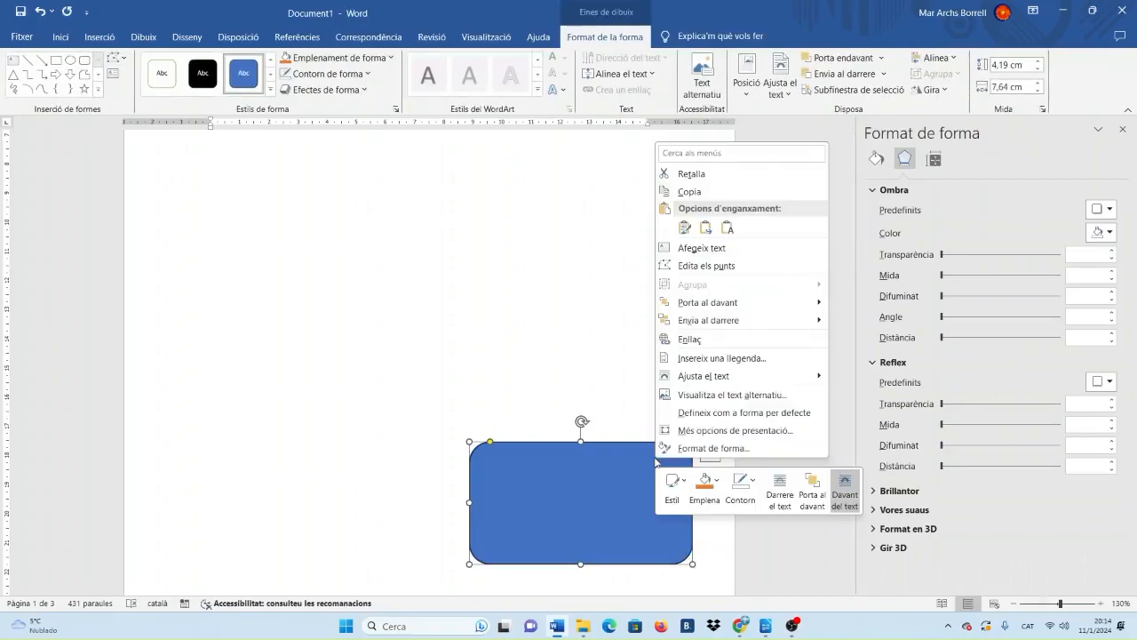
left_click(701, 248)
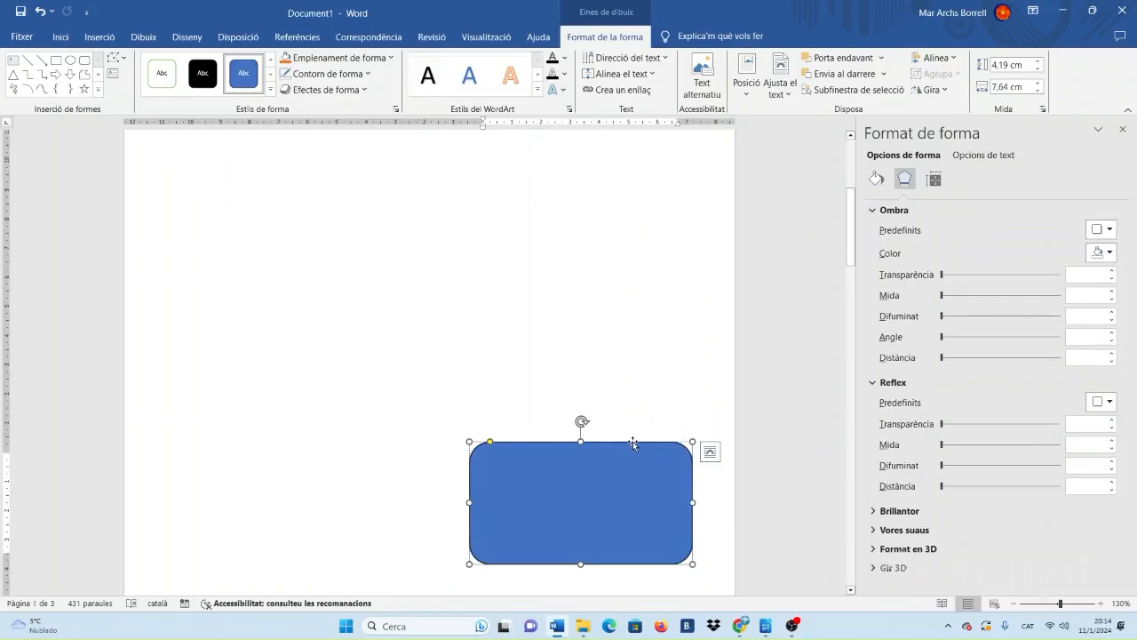
type("El meu nom")
key("Return")
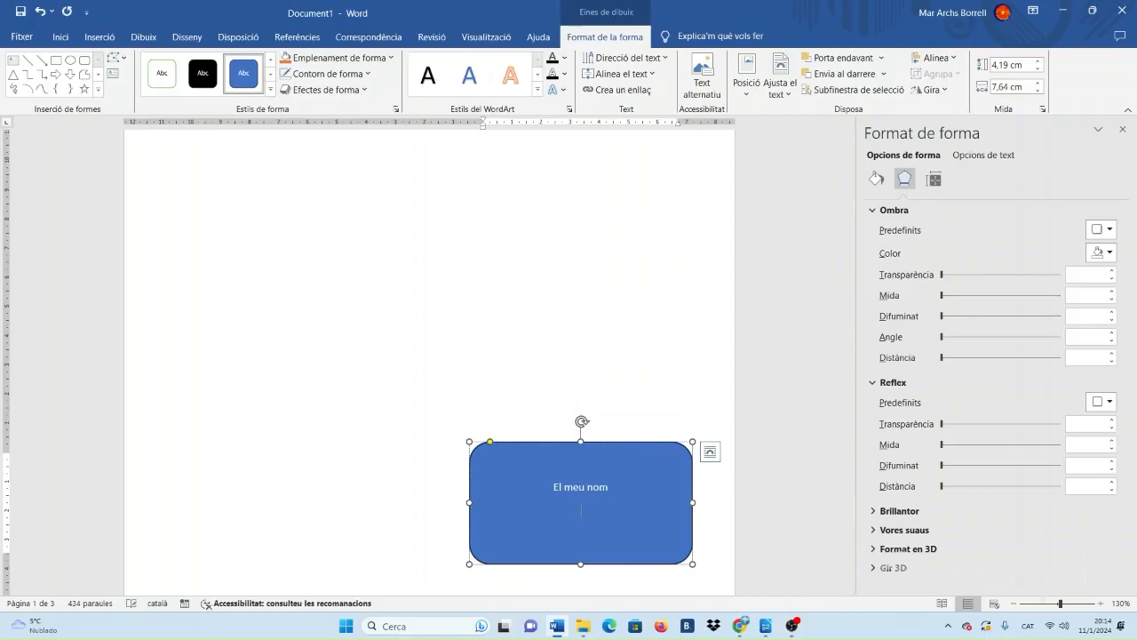
type("Data")
Enlarge both lines of text in the rounded rectangle to 26 pt.
left_click_drag(545, 491, 593, 544)
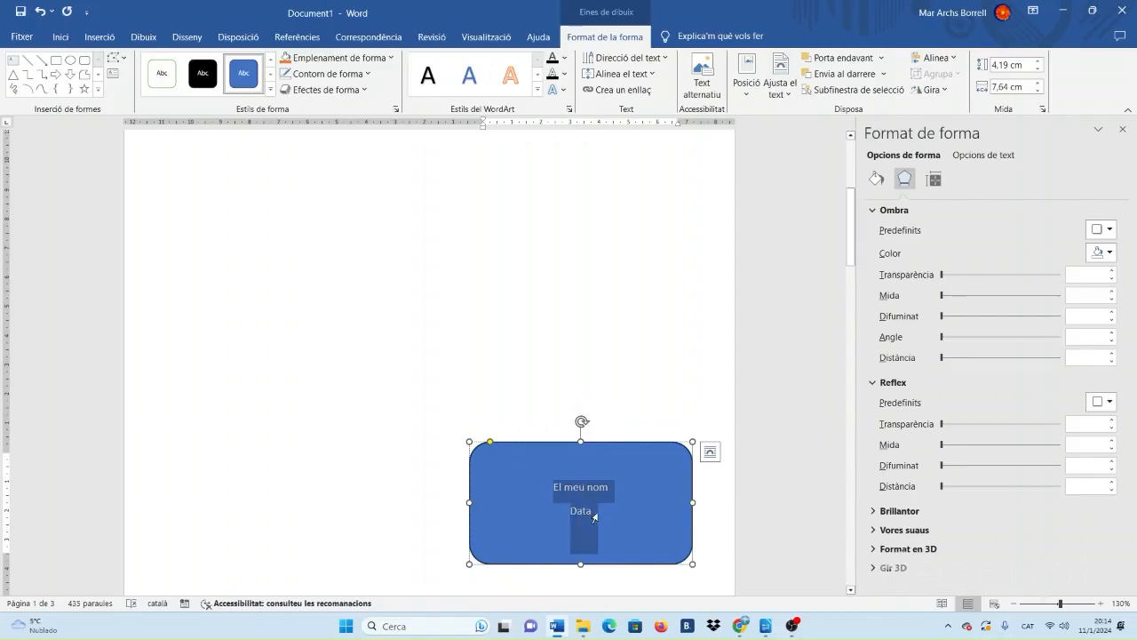
left_click(709, 469)
left_click(710, 468)
left_click(710, 468)
left_click(710, 469)
left_click(710, 468)
left_click(709, 468)
left_click(710, 468)
left_click(709, 468)
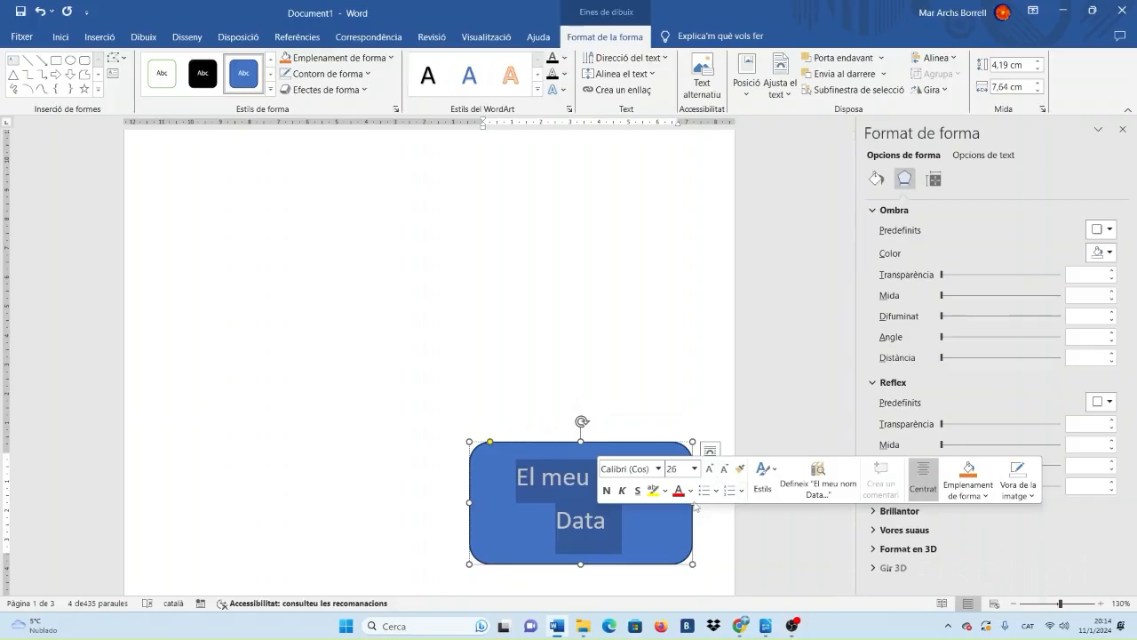
Colour the rounded rectangle's text red and highlight it in yellow.
left_click(691, 490)
left_click(691, 434)
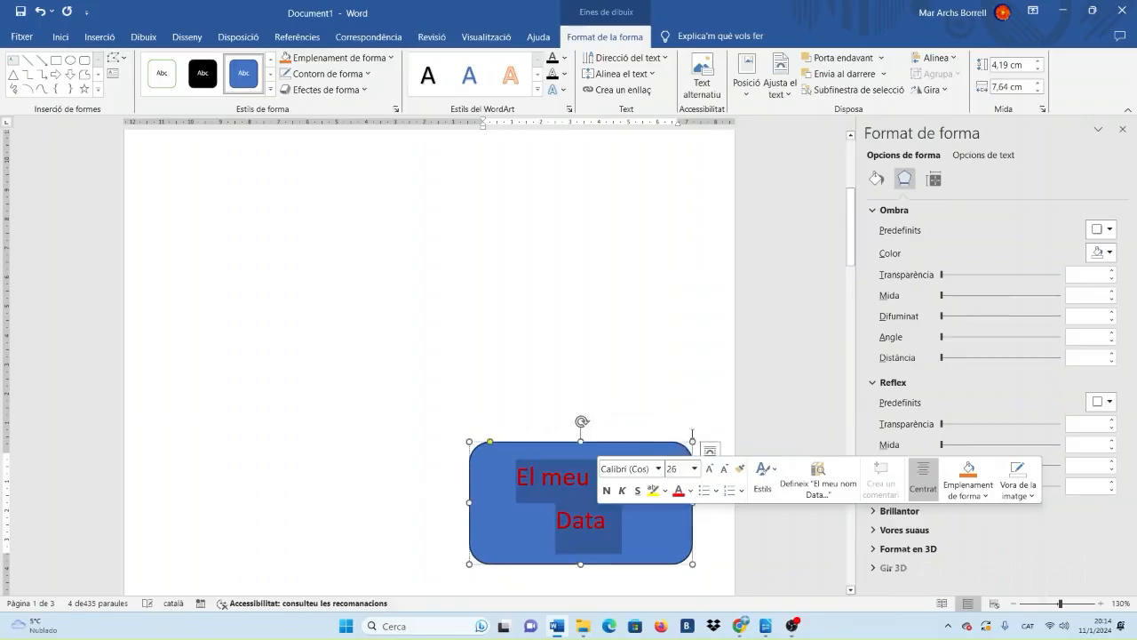
left_click(654, 492)
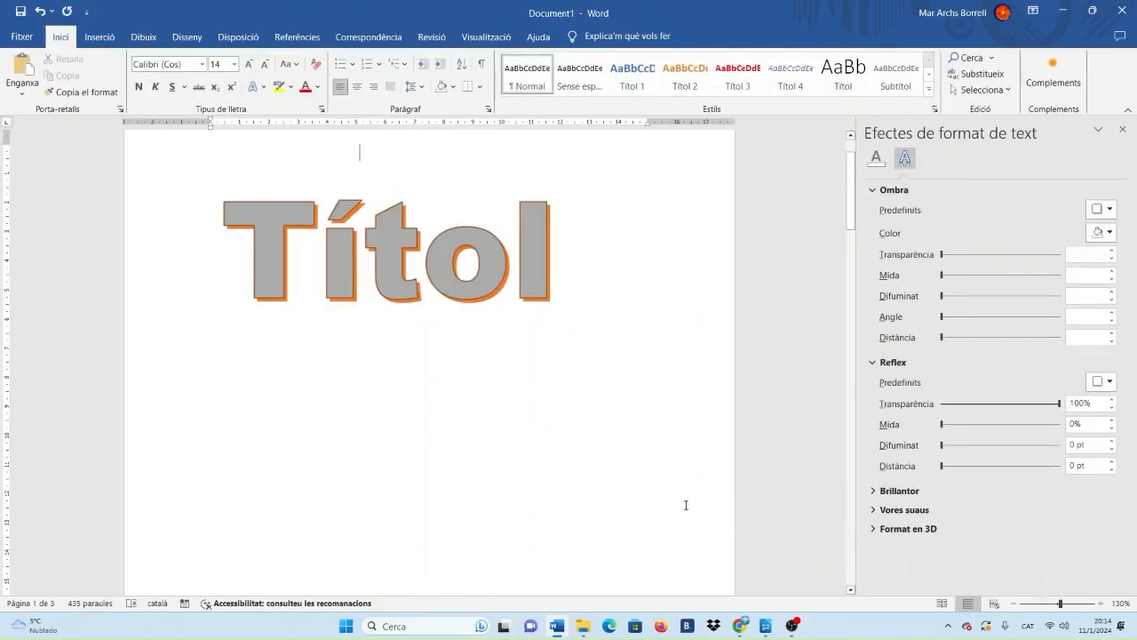
scroll(675, 447, "down", 6)
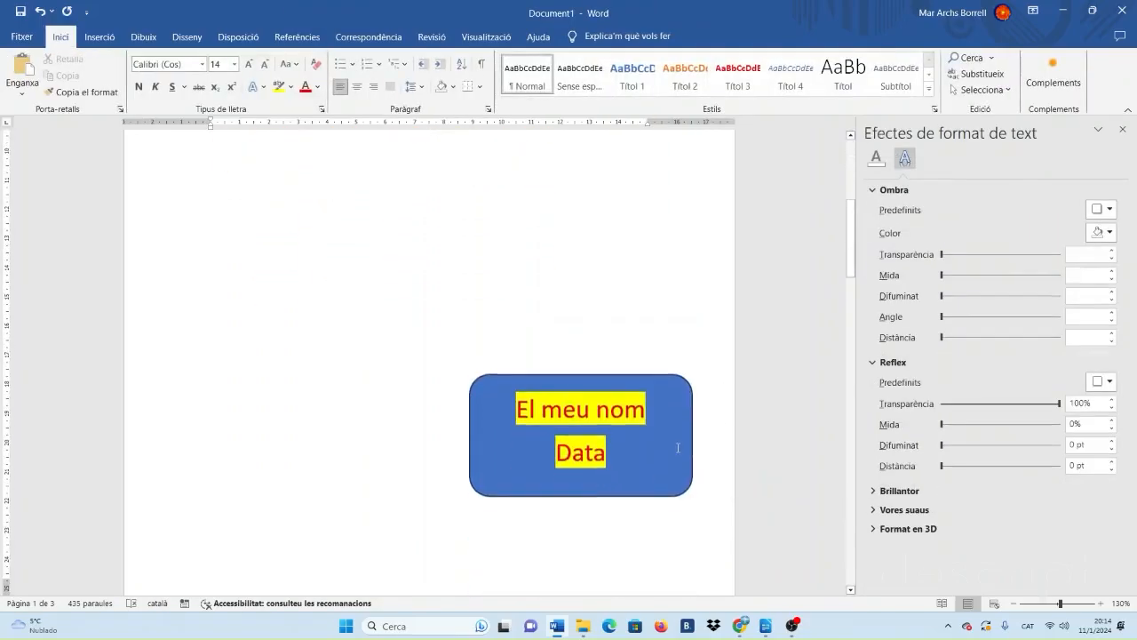
left_click(677, 447)
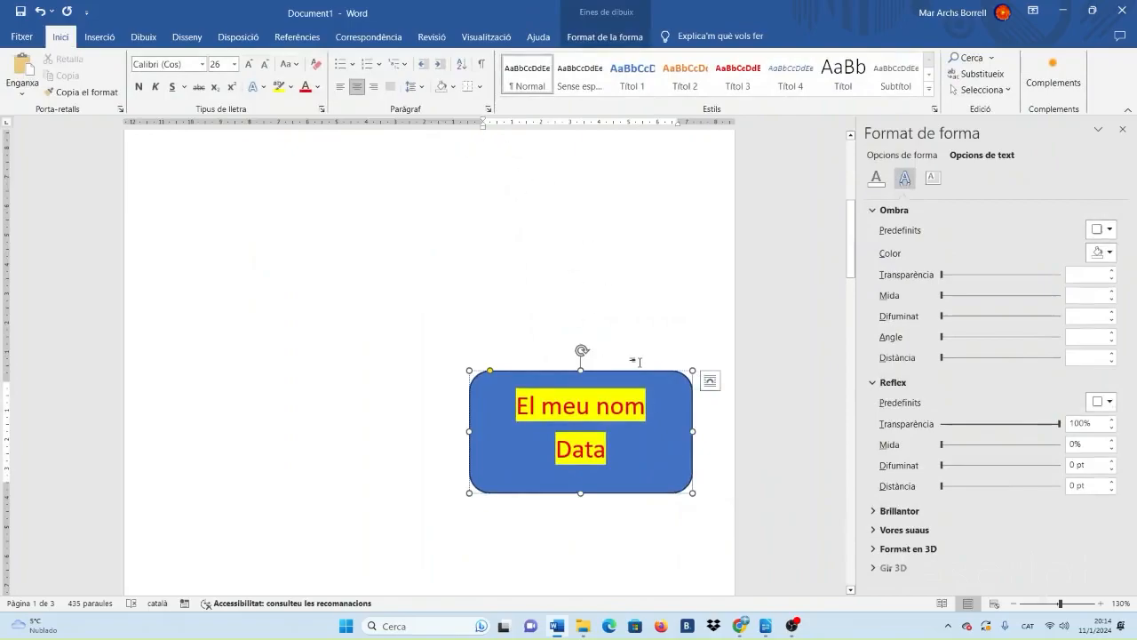
right_click(667, 406)
left_click(602, 382)
left_click(664, 371)
right_click(664, 370)
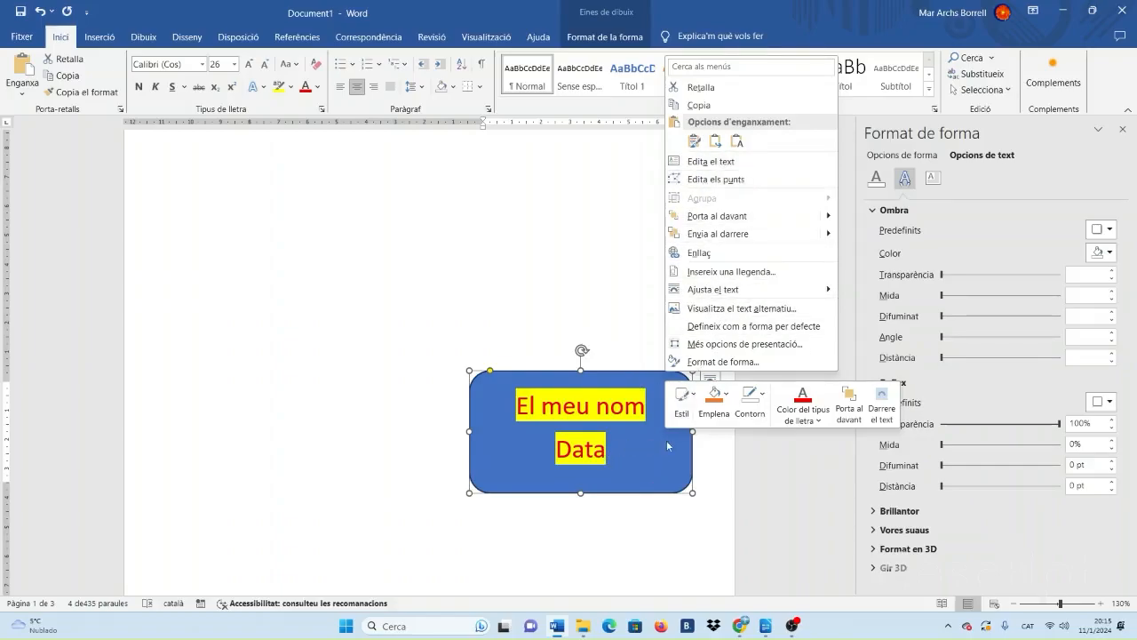
left_click(661, 492)
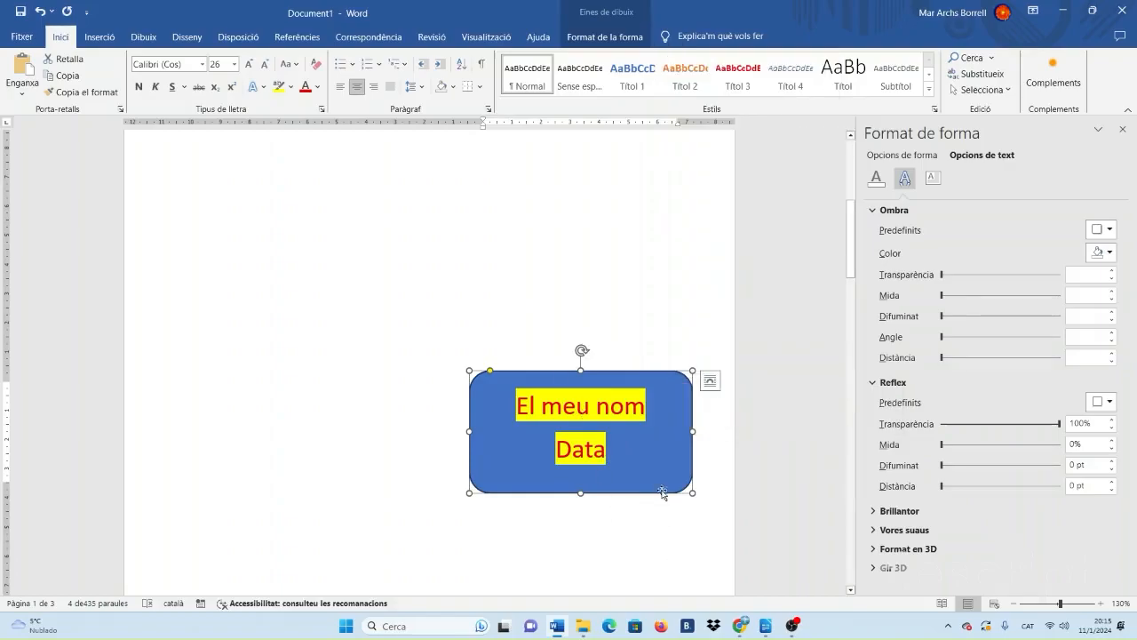
Apply the gold intense-effect theme style to the rounded rectangle holding the name and date.
left_click(598, 41)
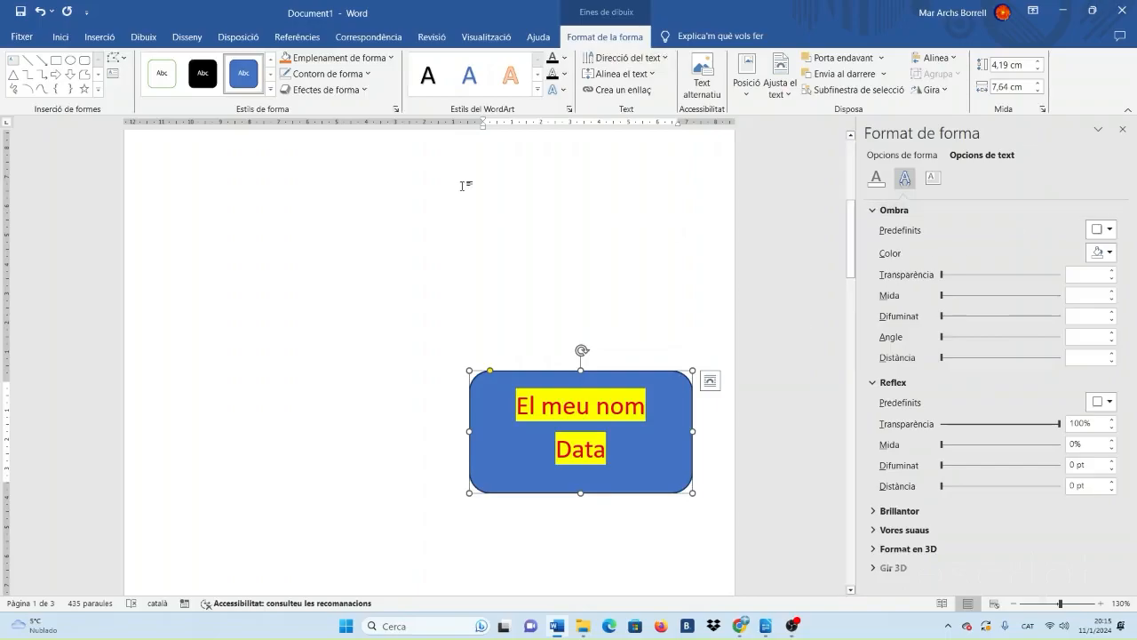
left_click(270, 89)
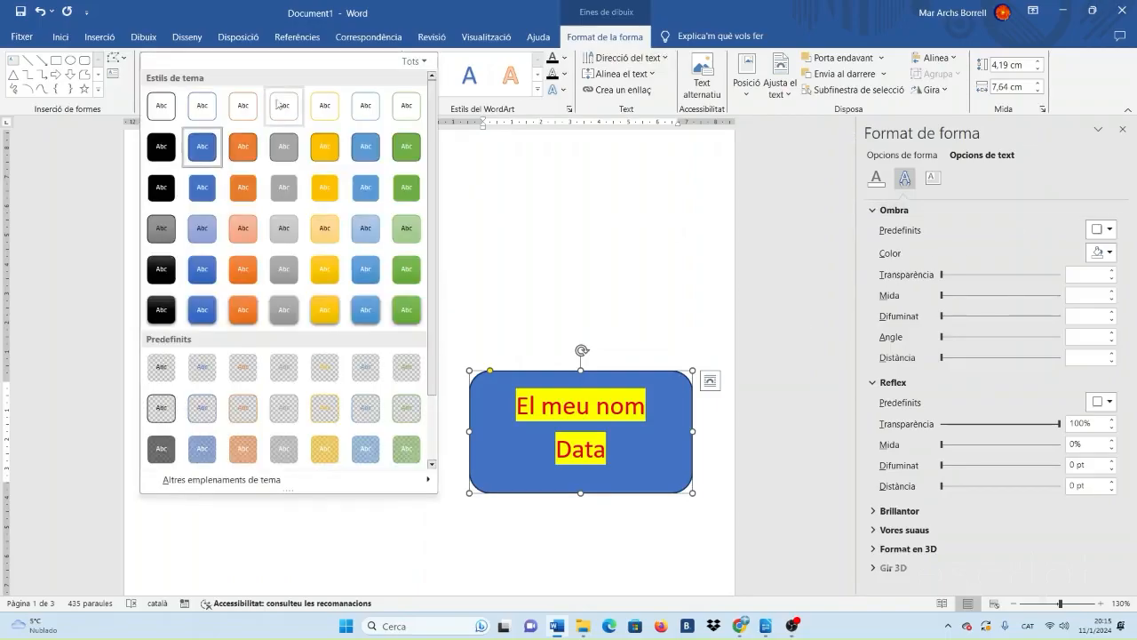
left_click(327, 310)
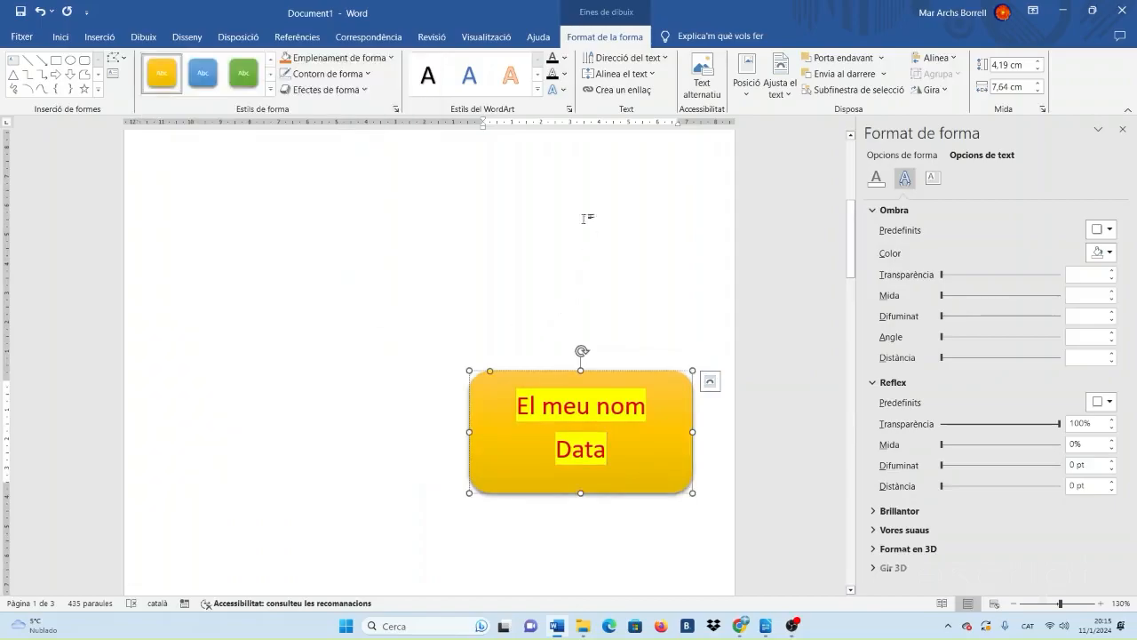
Give the rounded rectangle a dark blue outline with a weight of 1½ pt.
left_click(367, 75)
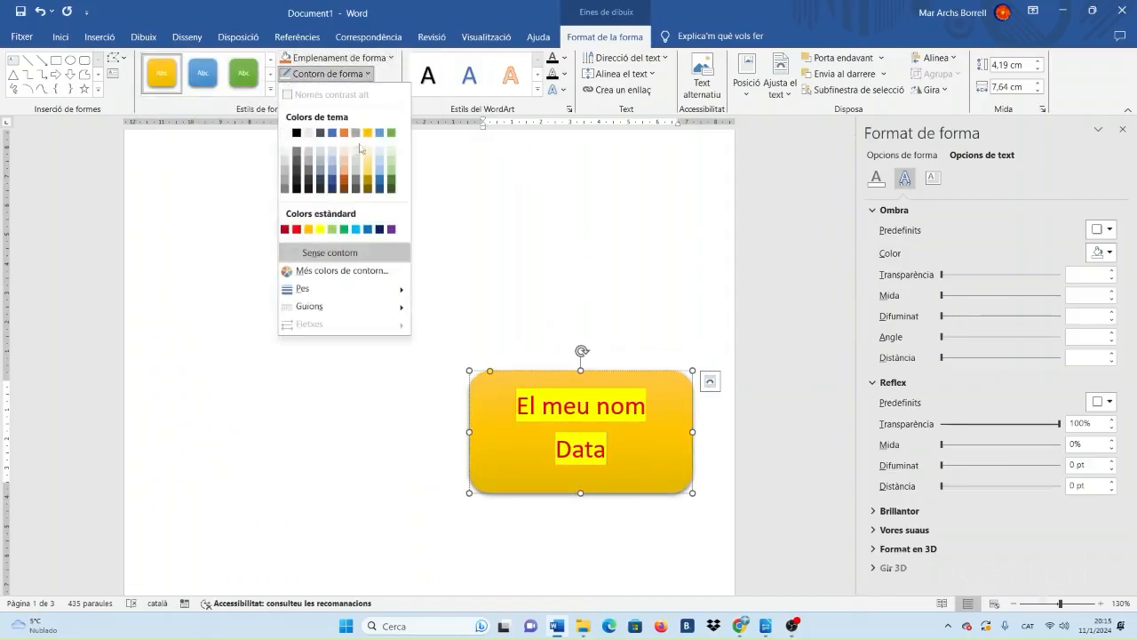
left_click(377, 229)
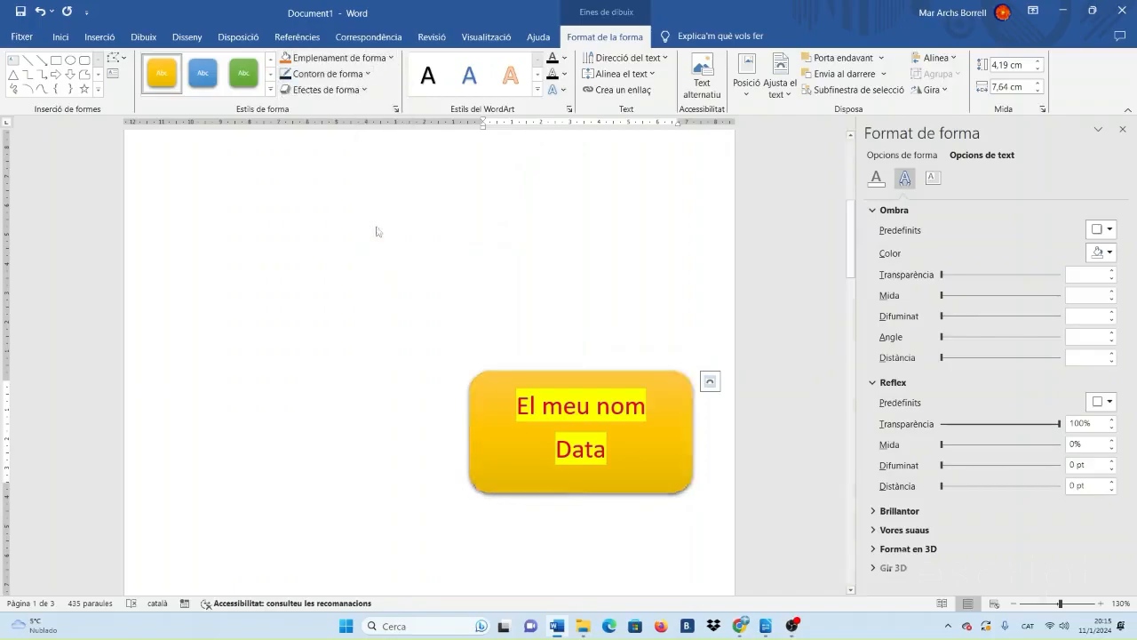
left_click(365, 75)
mouse_move(391, 289)
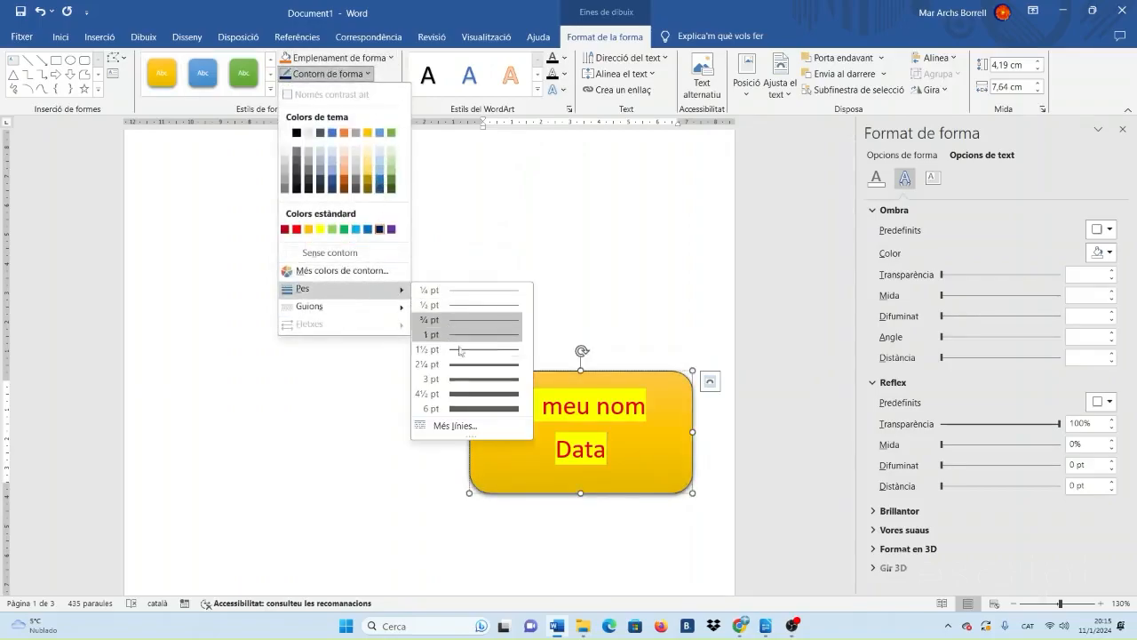
left_click(457, 349)
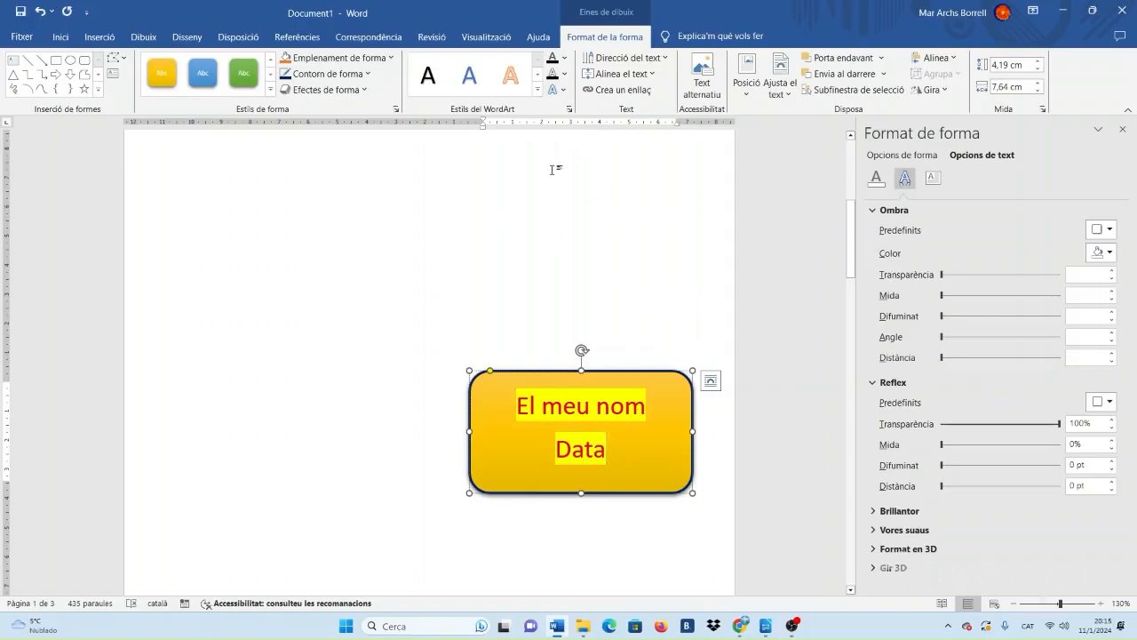
Add a perspective shadow beneath the rounded rectangle and tilt it with a 3D perspective rotation.
left_click(325, 90)
mouse_move(354, 144)
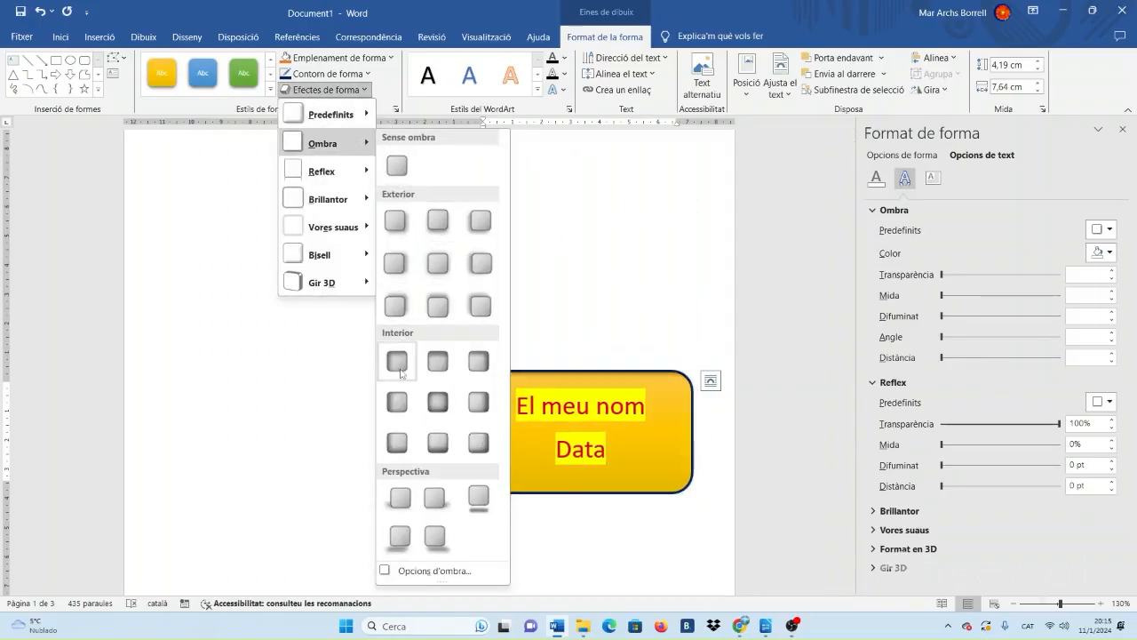
left_click(479, 499)
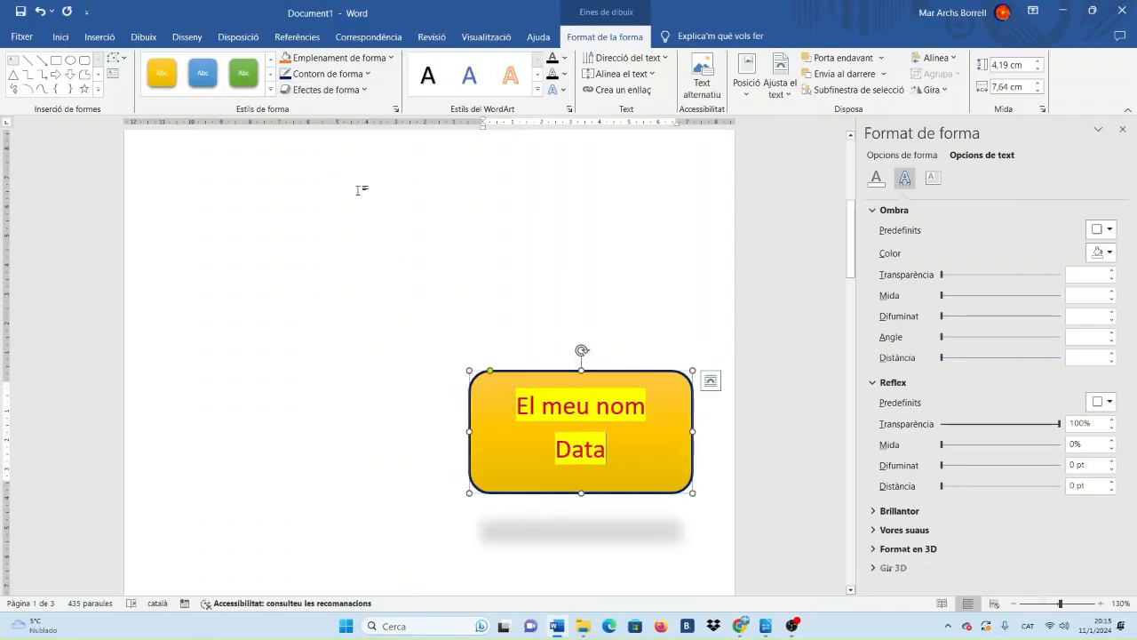
left_click(324, 90)
mouse_move(345, 284)
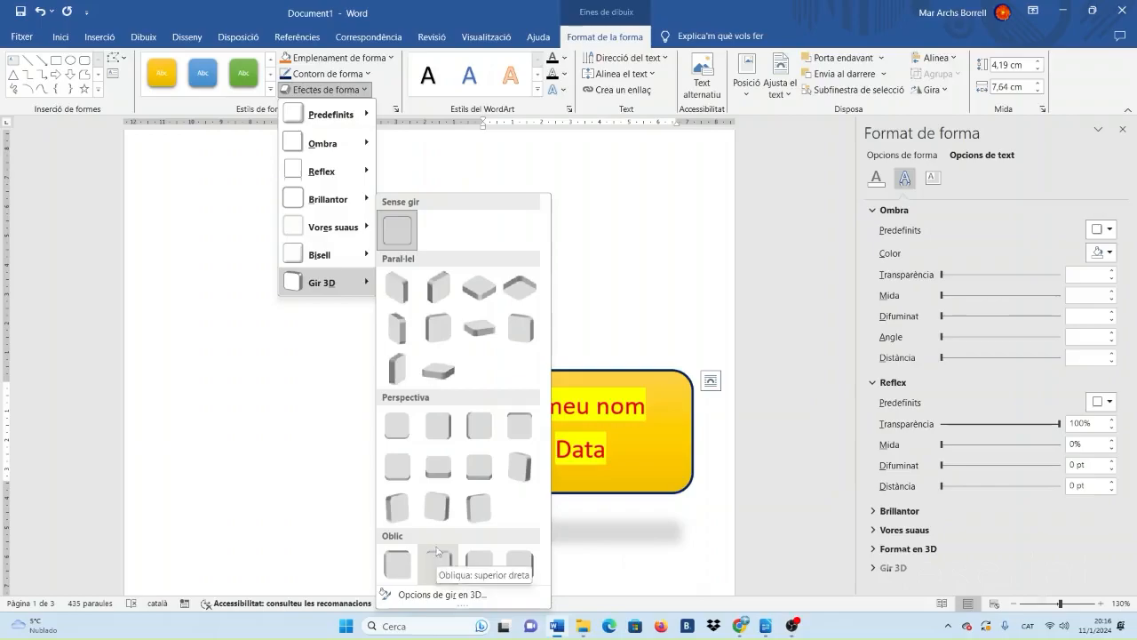
left_click(440, 515)
left_click(581, 258)
Draw an oval about 3.8 cm high and 5.7 cm wide below the title on the cover page.
scroll(660, 470, "up", 5)
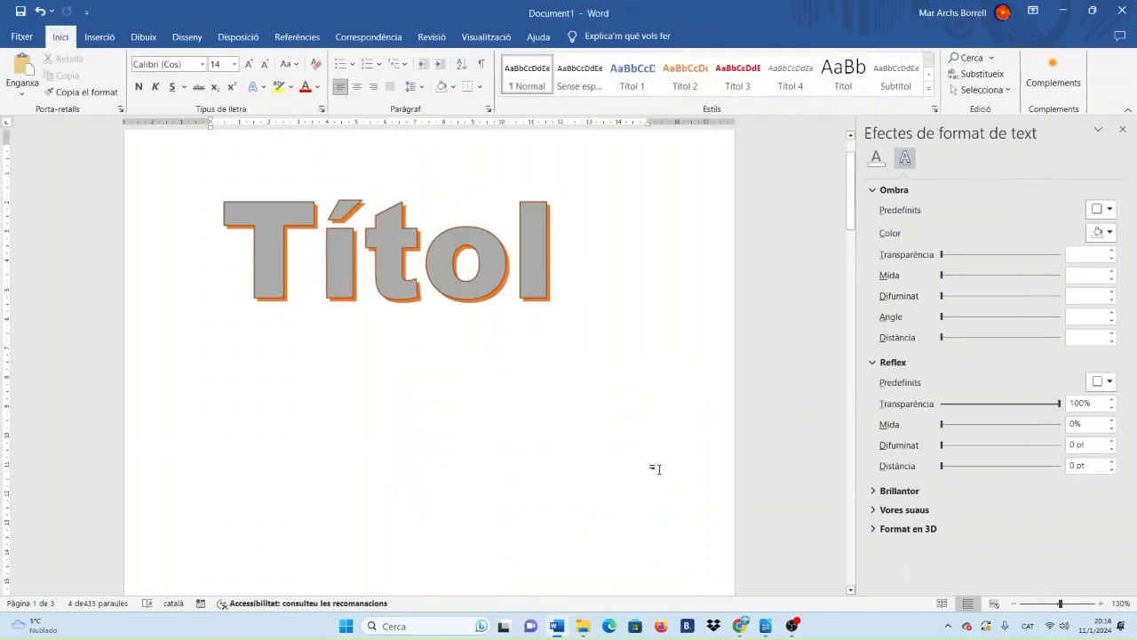
left_click(1014, 604)
left_click(1013, 604)
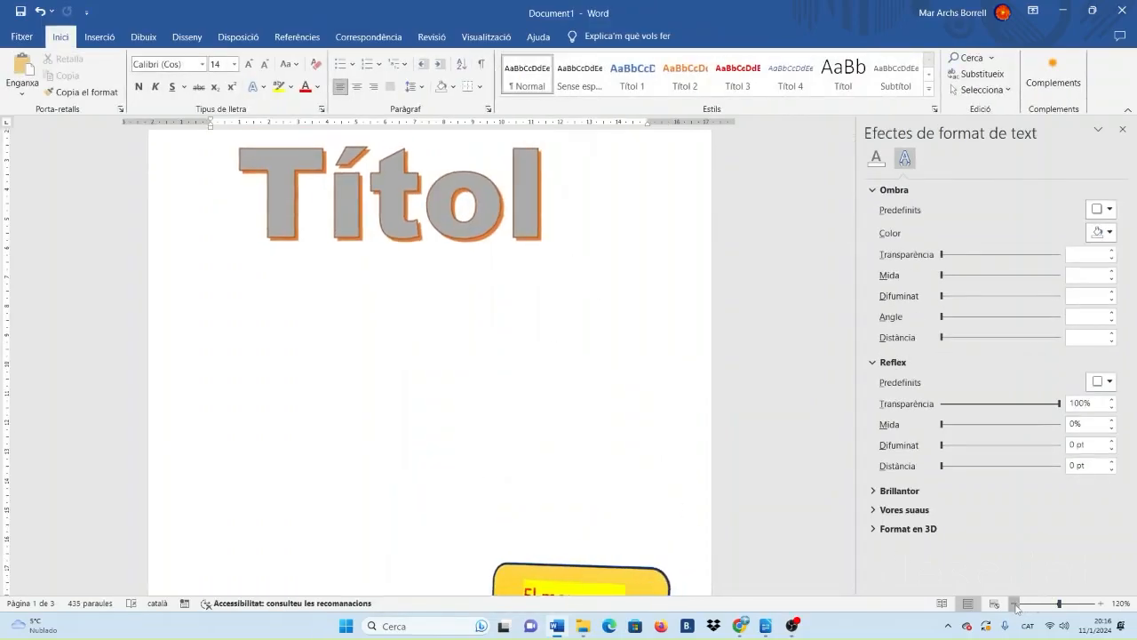
left_click(1014, 604)
left_click(1013, 604)
left_click(1014, 604)
left_click(1014, 604)
left_click(99, 36)
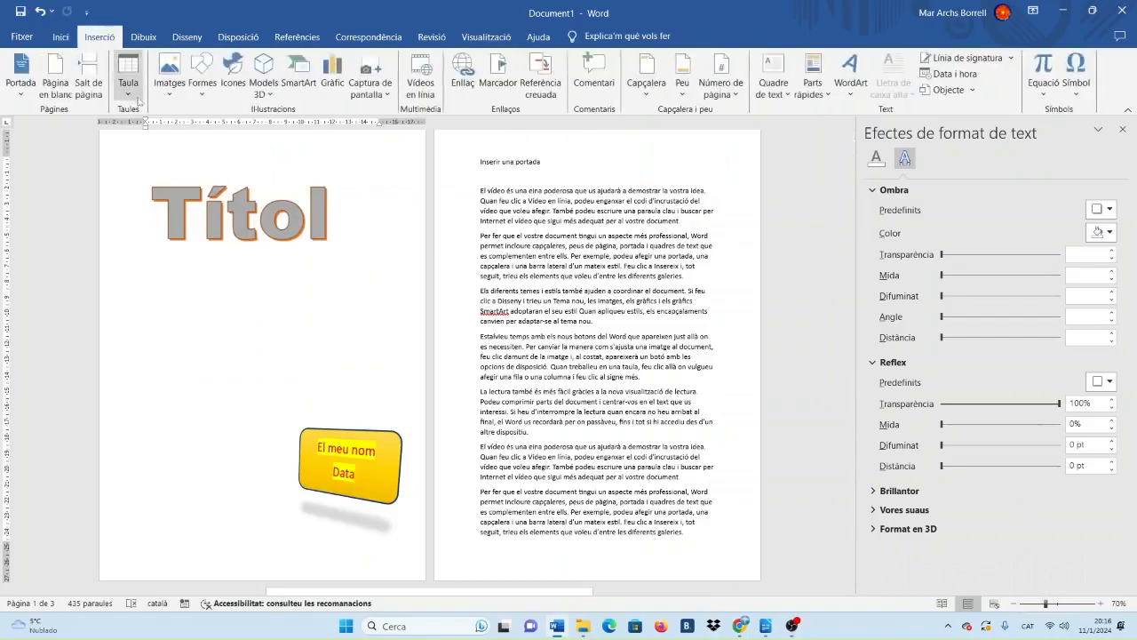
left_click(204, 71)
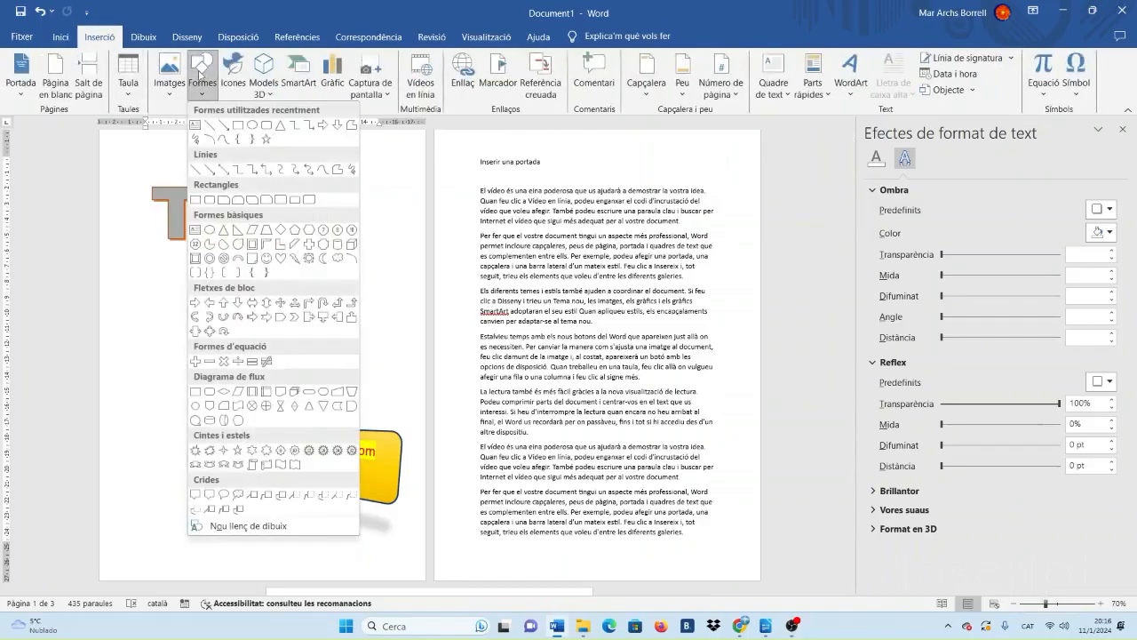
left_click(267, 126)
left_click_drag(156, 344, 242, 401)
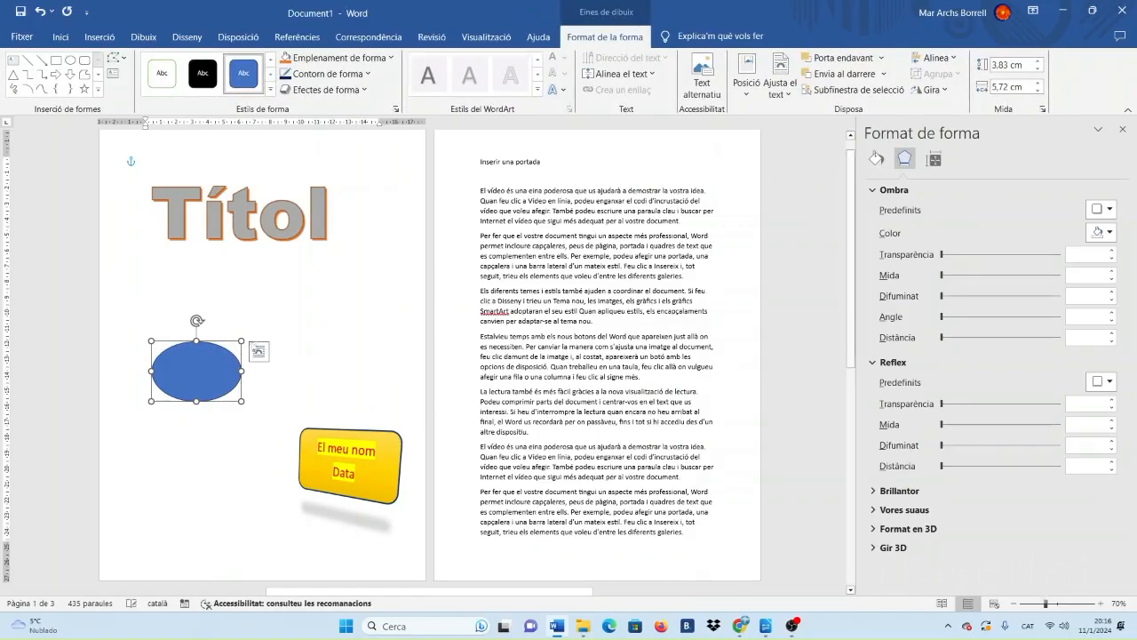
Fill the oval with the green wallpaper picture Acer_Wallpaper_02_5000x2813.jpg from the computer.
left_click(392, 58)
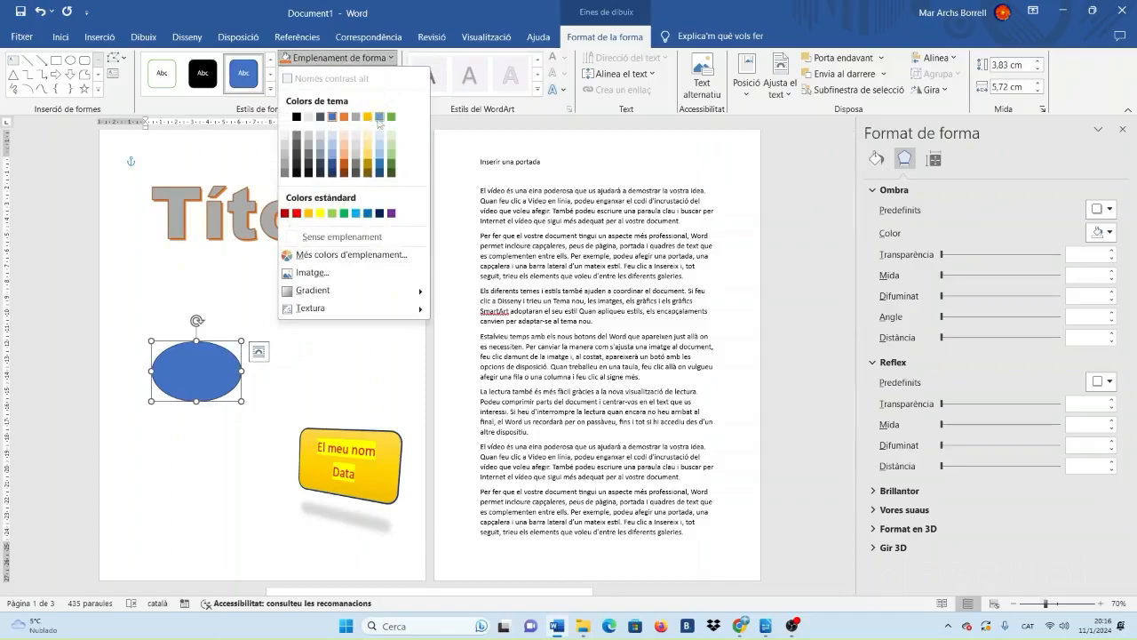
left_click(331, 273)
left_click(485, 266)
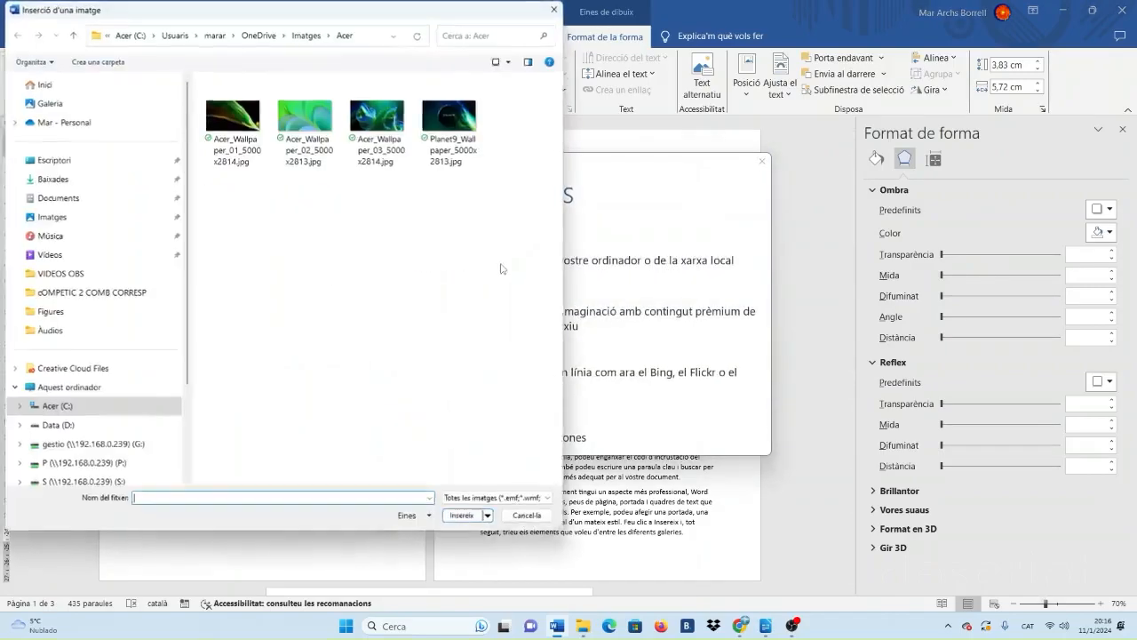
double_click(307, 132)
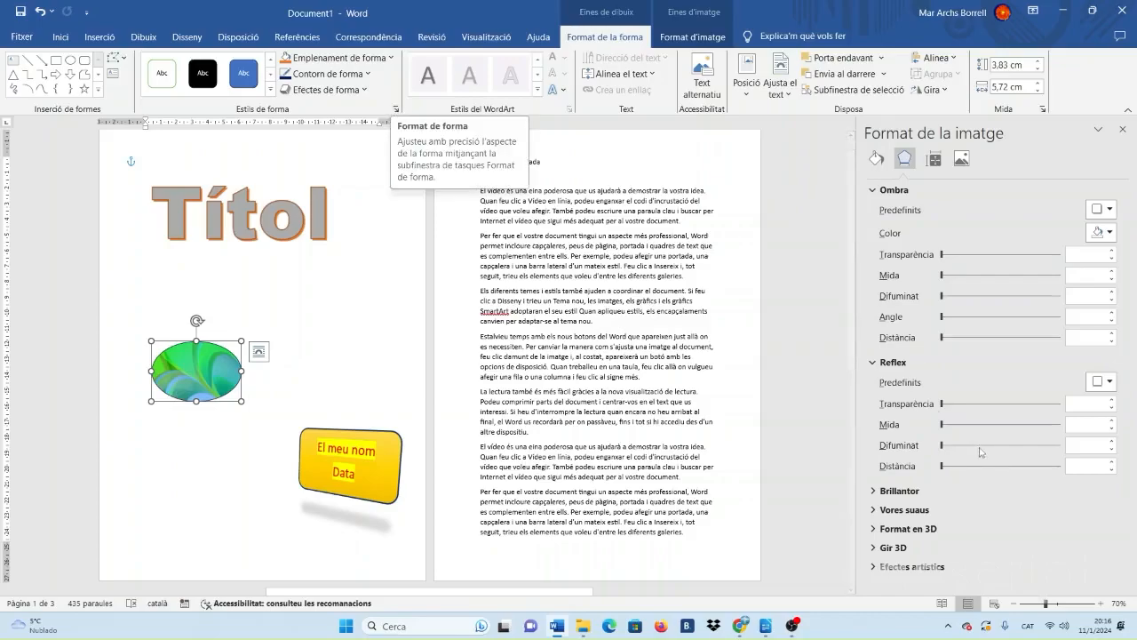
Give the picture-filled oval a perspective shadow falling to its upper left, and delete the oval from the cover.
left_click(881, 191)
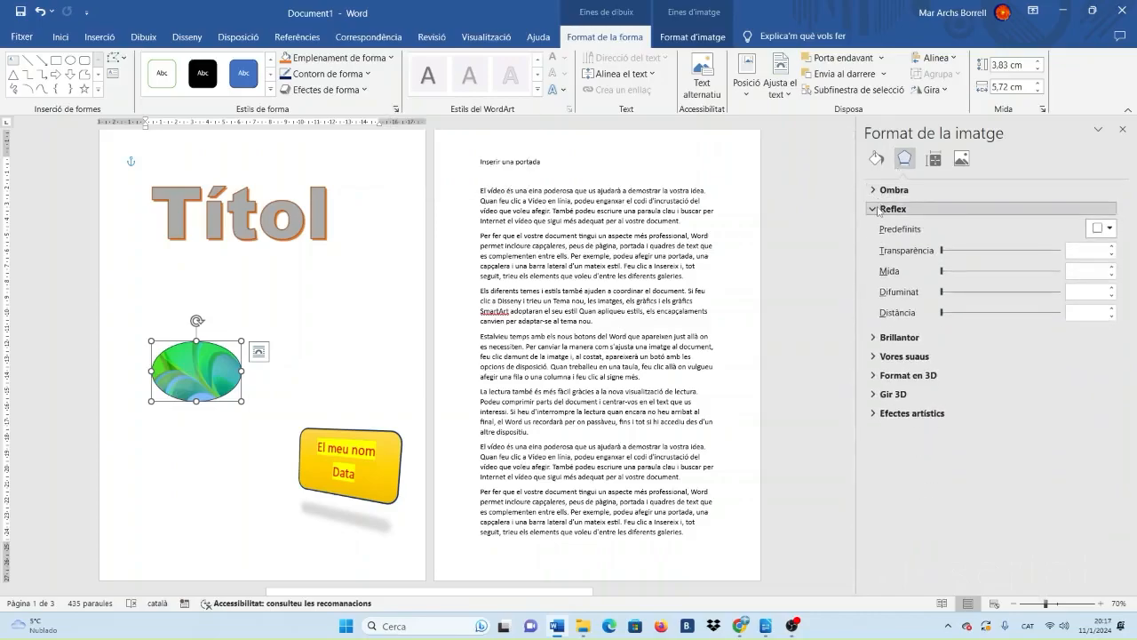
left_click(908, 208)
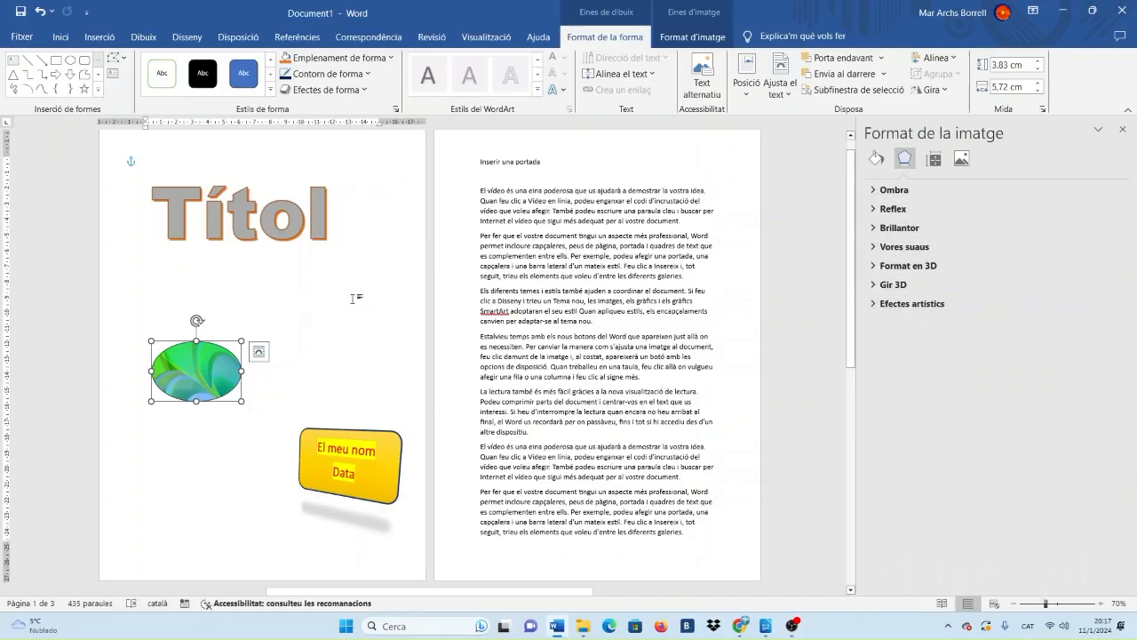
left_click(325, 90)
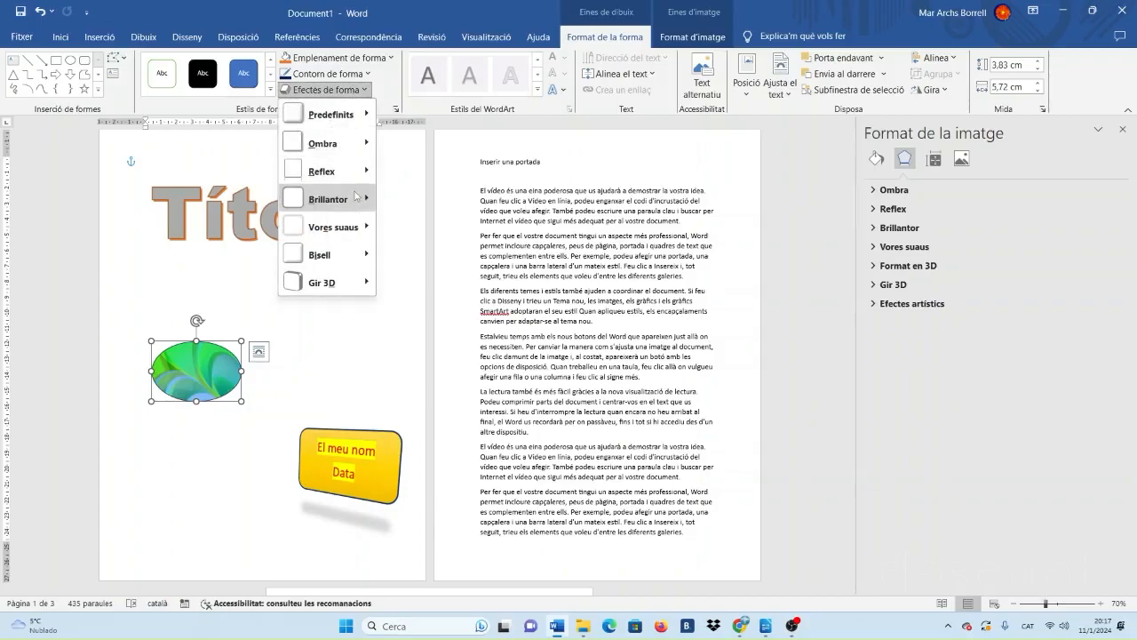
mouse_move(351, 151)
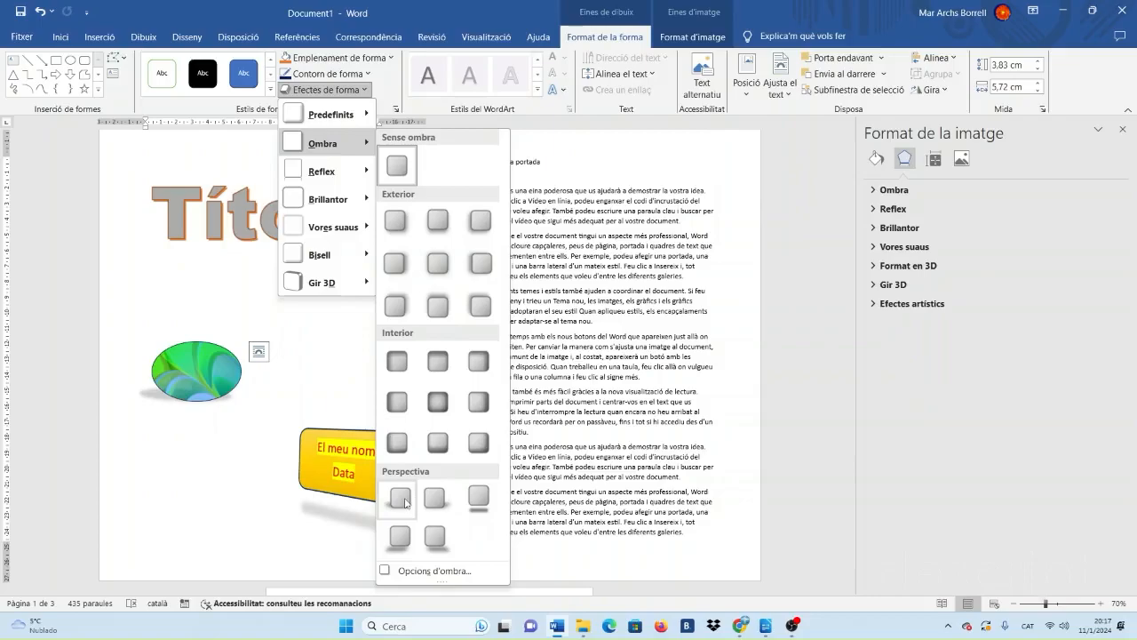
left_click(404, 503)
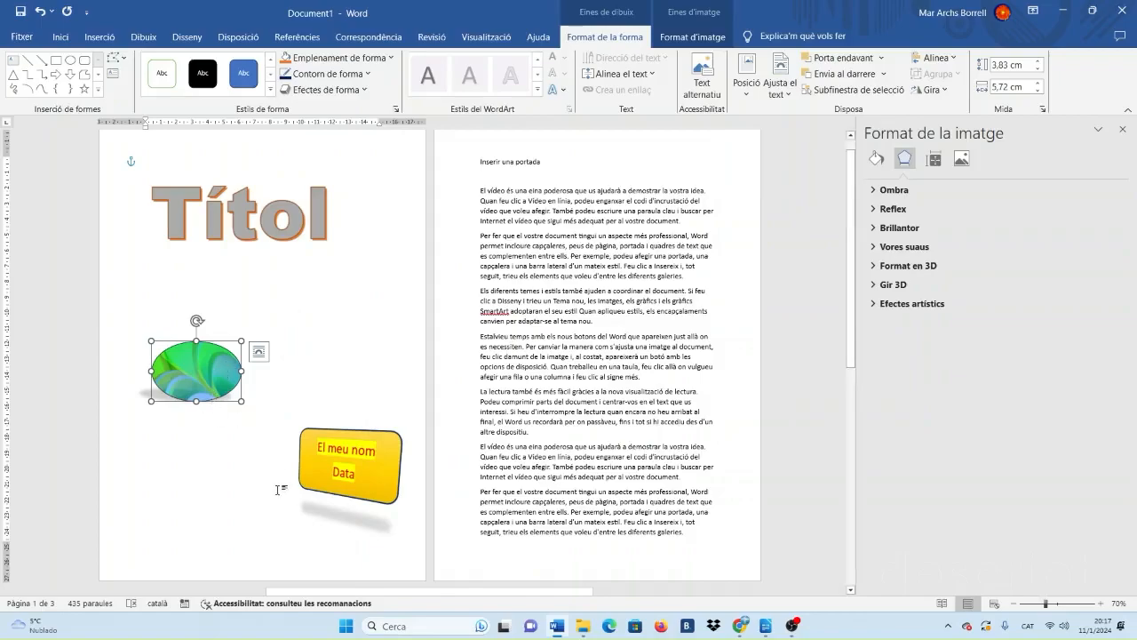
key("Delete")
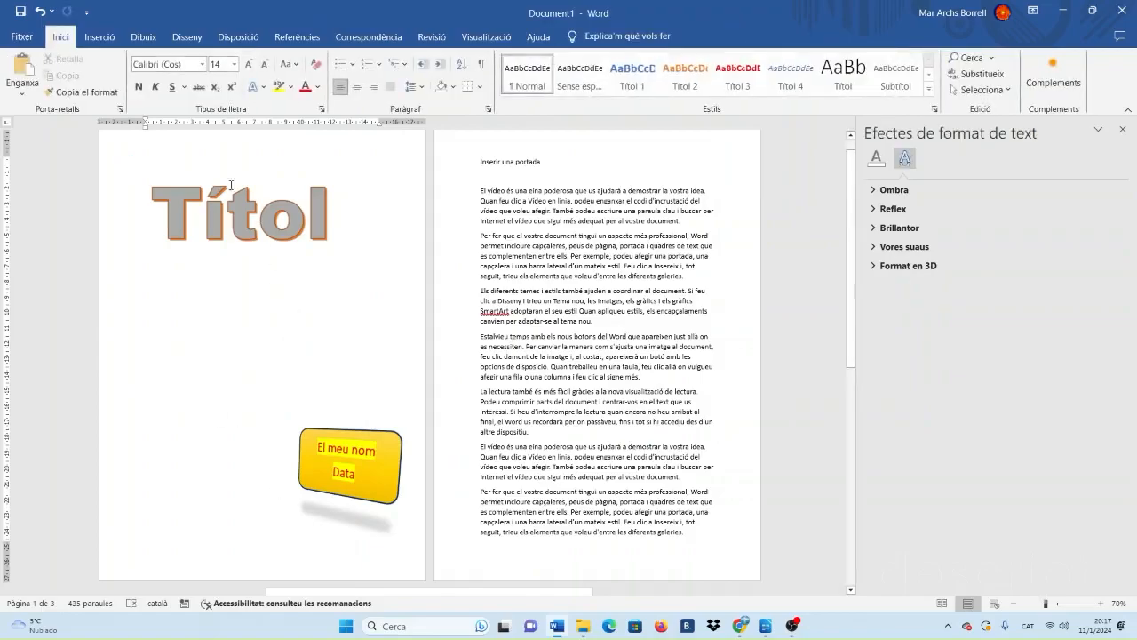
Draw a small rectangle about 2.2 cm high and 2.7 cm wide at the left of the cover page, below the title.
left_click(99, 36)
left_click(195, 86)
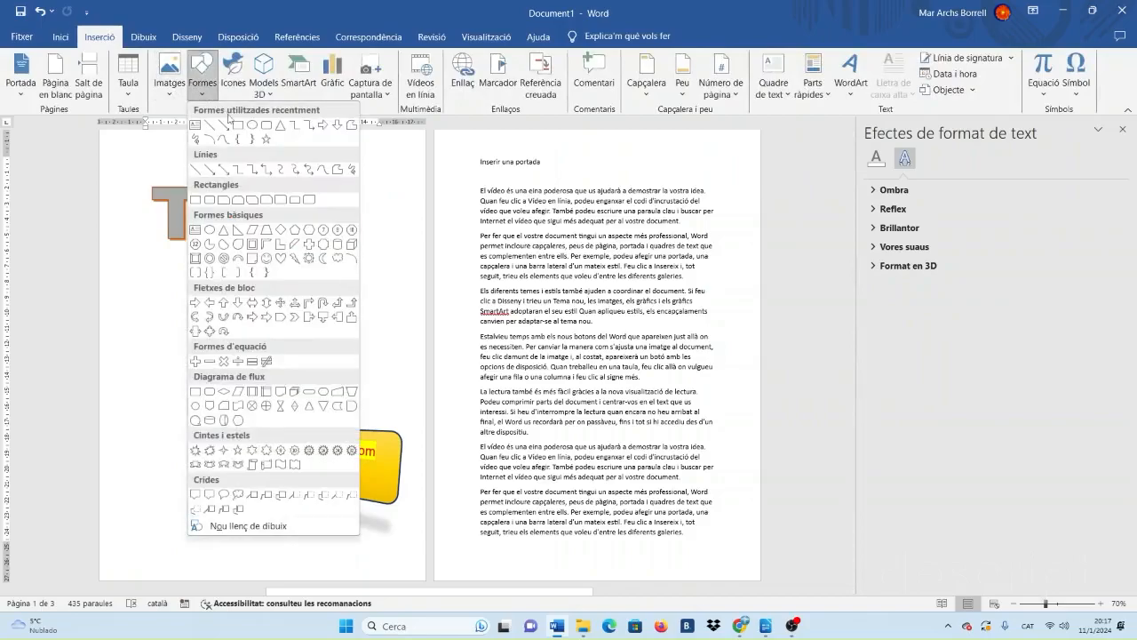
left_click(240, 136)
left_click_drag(149, 338, 189, 361)
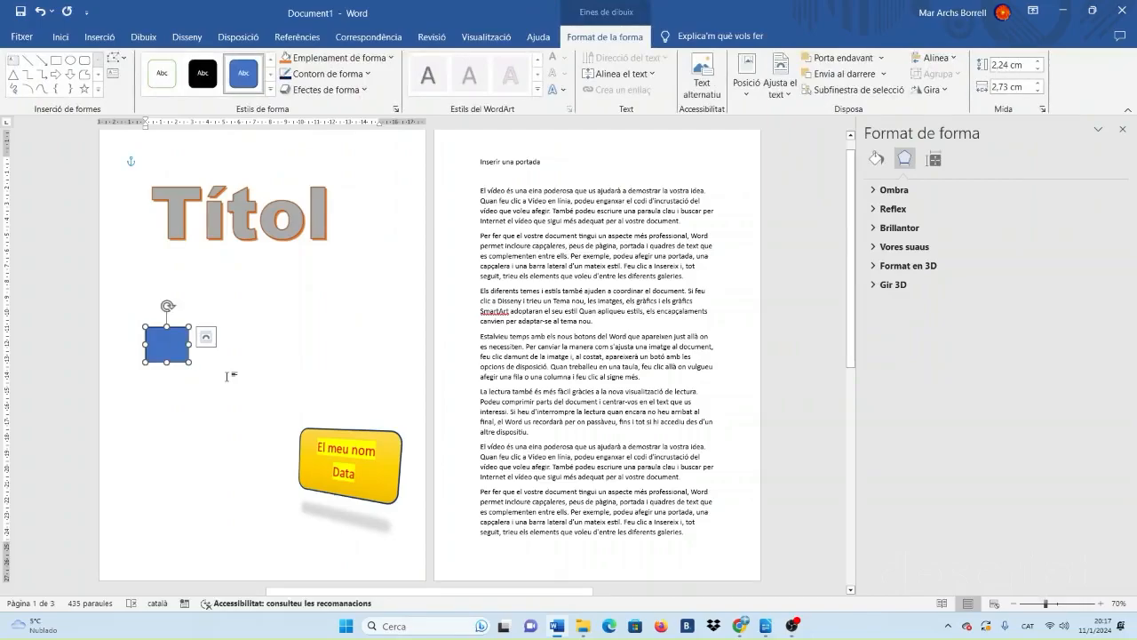
Duplicate the small blue rectangle and place the copy level with the original, just to its right.
left_click_drag(173, 330, 220, 332)
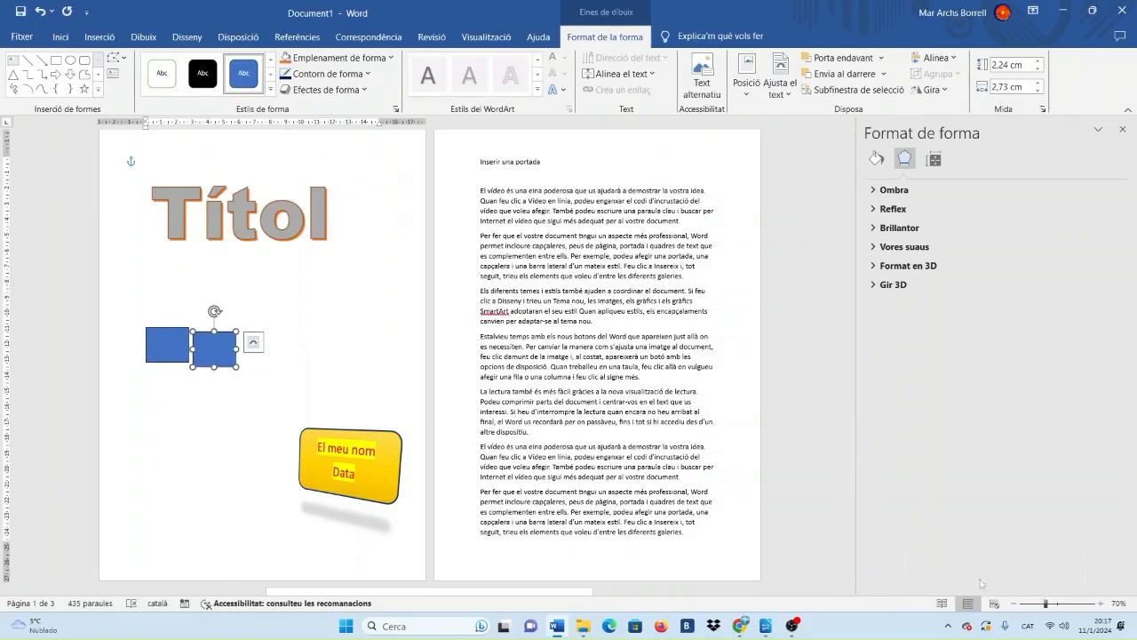
left_click(1099, 604)
left_click(1100, 603)
left_click(1100, 604)
left_click(1100, 604)
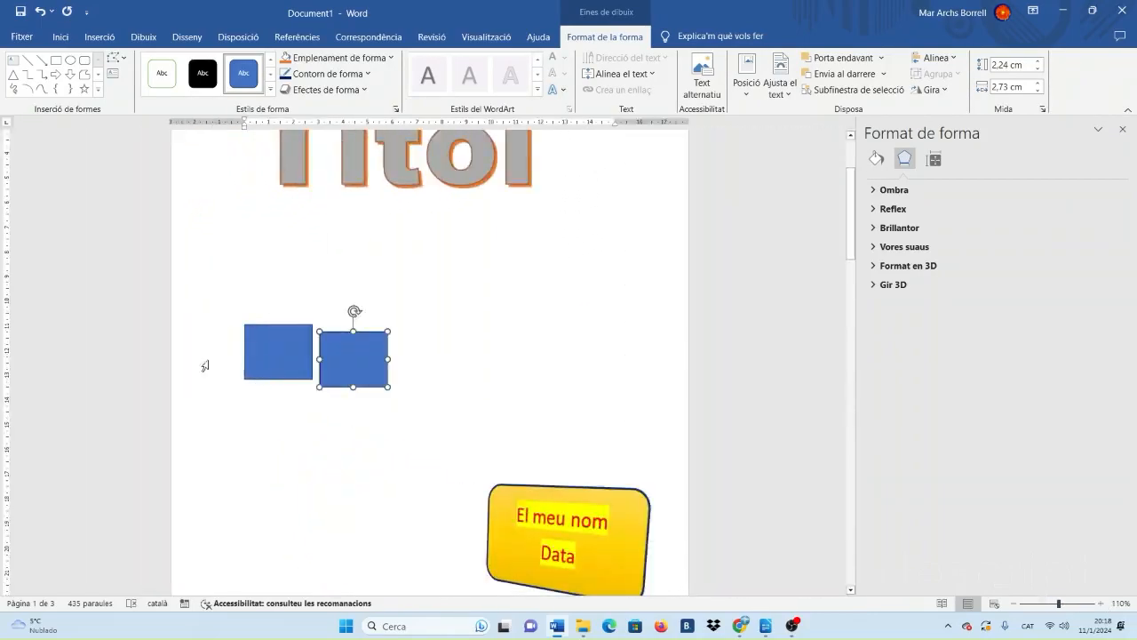
mouse_move(370, 374)
left_mouse_down()
mouse_move(376, 340)
mouse_move(373, 358)
left_mouse_up()
left_click(371, 371, "ctrl")
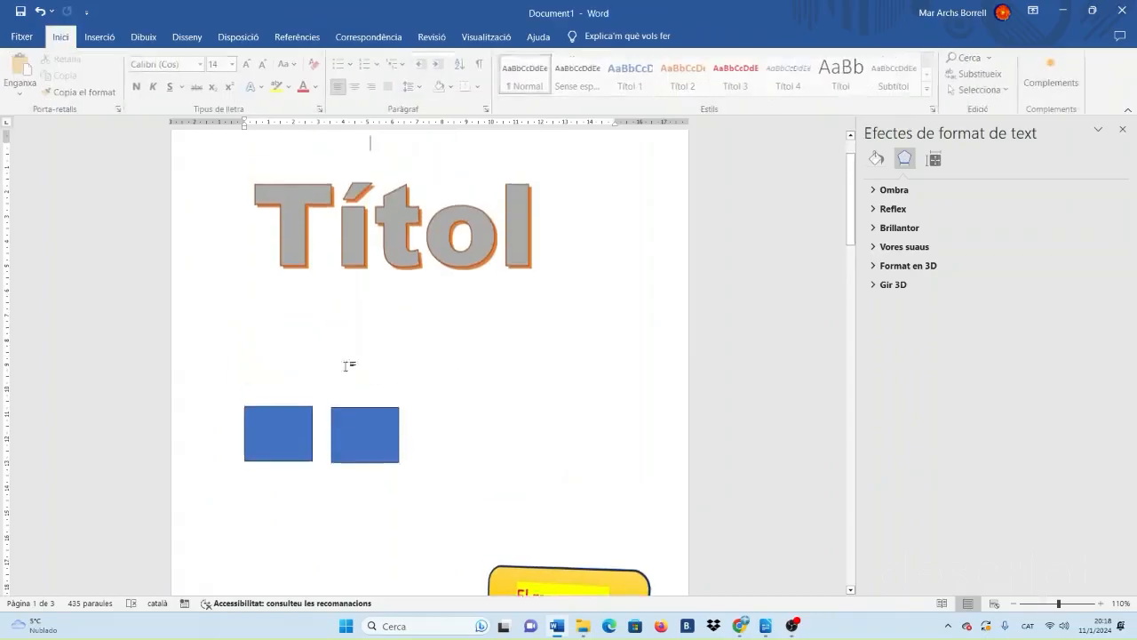
left_click_drag(366, 442, 359, 440)
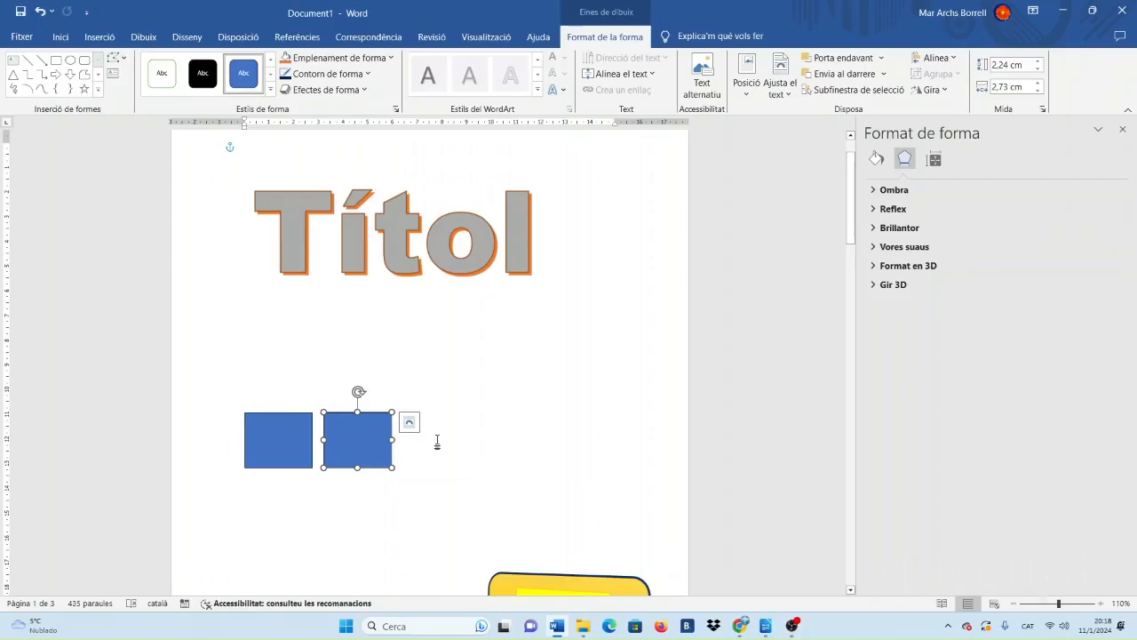
Add three more copies of the blue rectangle, arranging them as a row of three above a centred row of two.
key("ctrl+v")
left_click(354, 446)
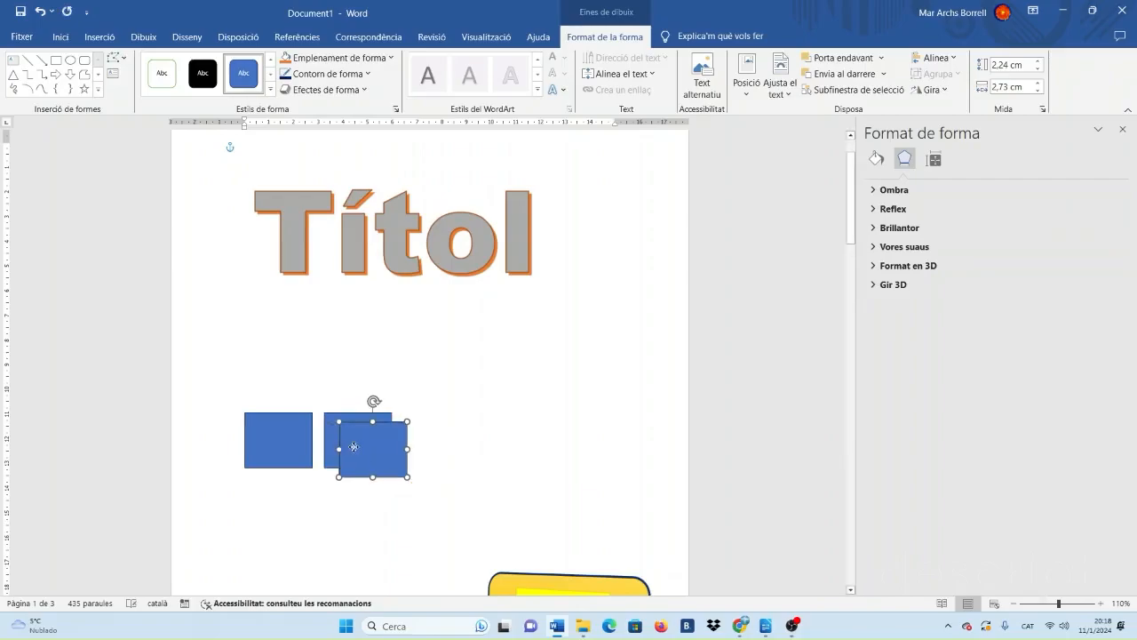
left_click_drag(364, 449, 312, 509)
key("ctrl+v")
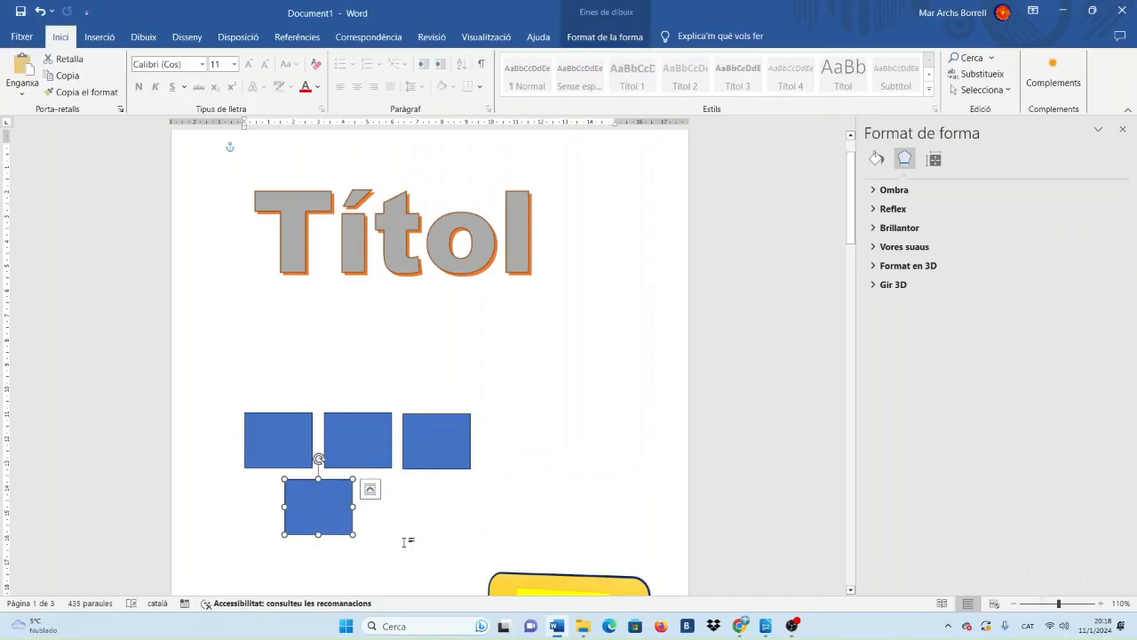
mouse_move(336, 506)
left_mouse_down("ctrl")
mouse_move(411, 500)
mouse_move(338, 492)
left_mouse_up("ctrl")
left_click_drag(282, 448, 286, 449)
left_click(295, 438, "shift")
Select all five blue rectangles below the title and group them into one object.
left_click(296, 437)
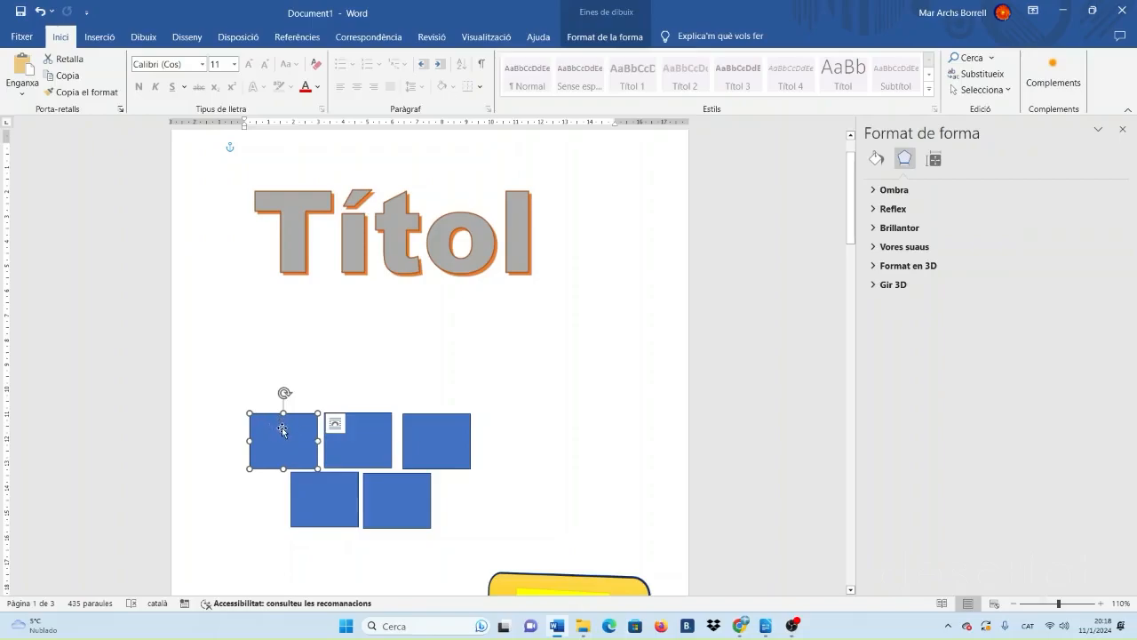
left_click(353, 447, "shift")
left_click(435, 446, "shift")
left_click(413, 503, "shift")
left_click(324, 500, "shift")
right_click(323, 496)
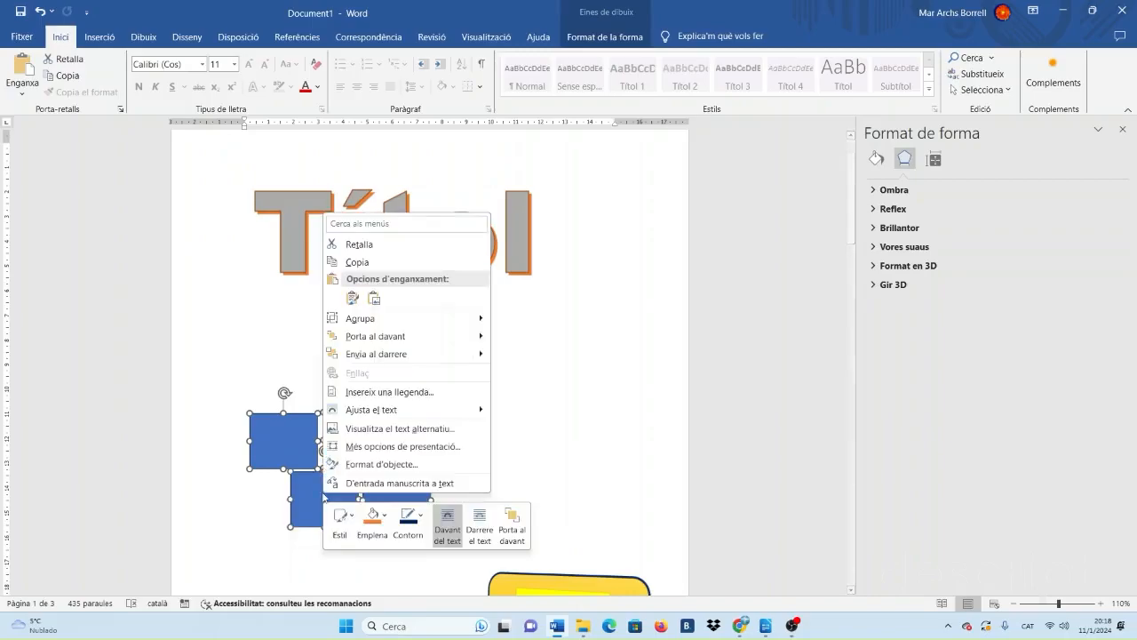
mouse_move(363, 327)
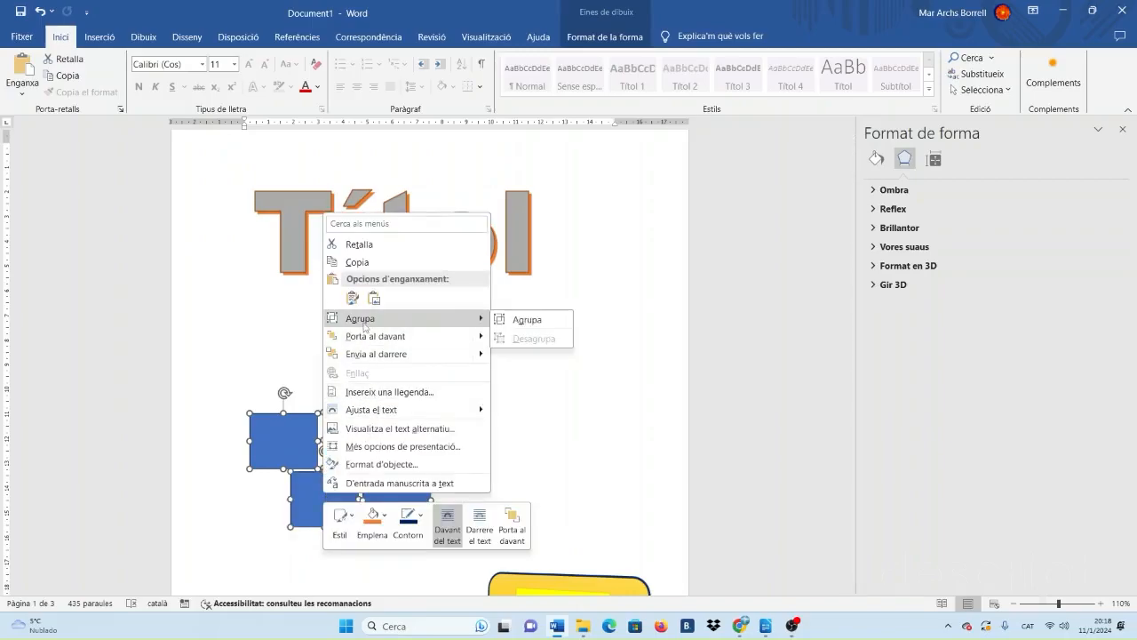
left_click(502, 321)
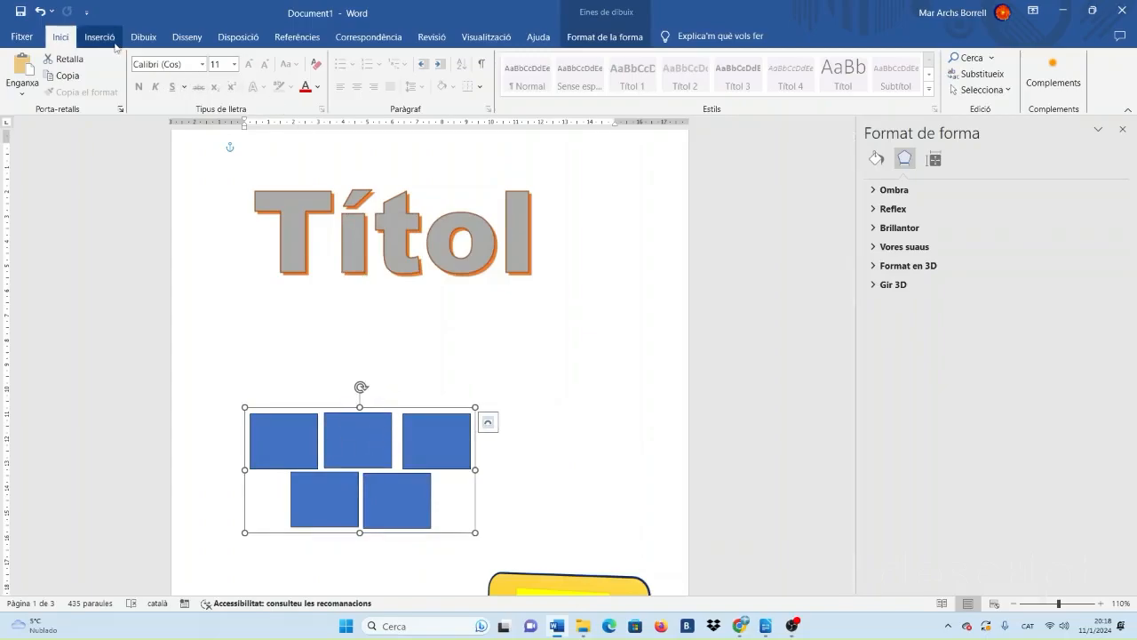
Fill the grouped rectangles with the picture Acer_Wallpaper_03_5000x2814.jpg from the computer, and deselect the group.
left_click(605, 37)
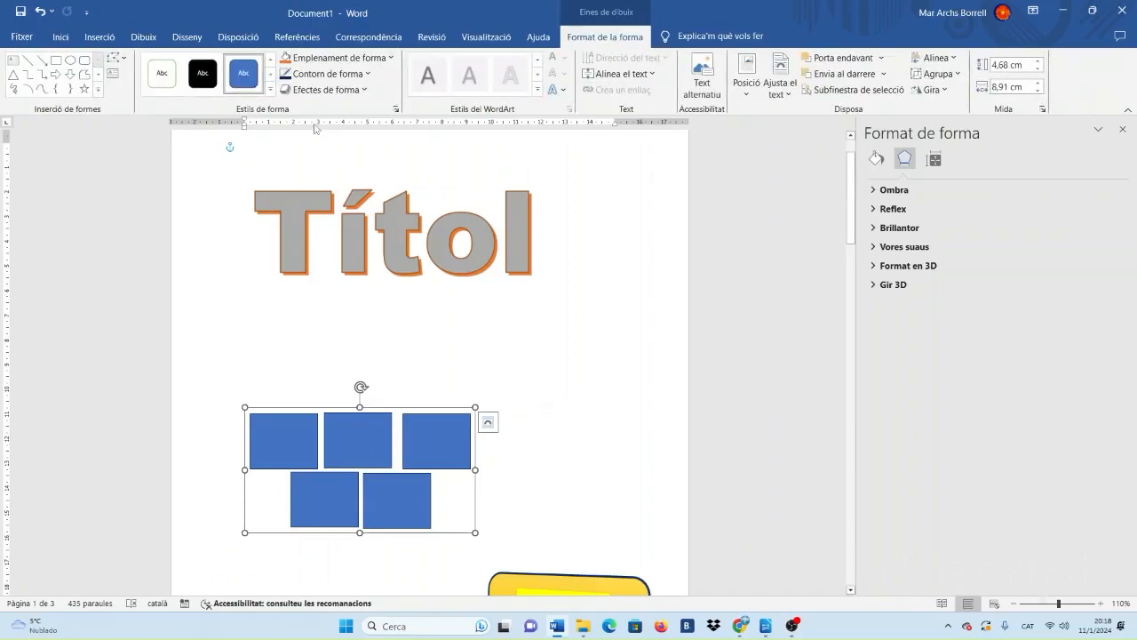
left_click(389, 57)
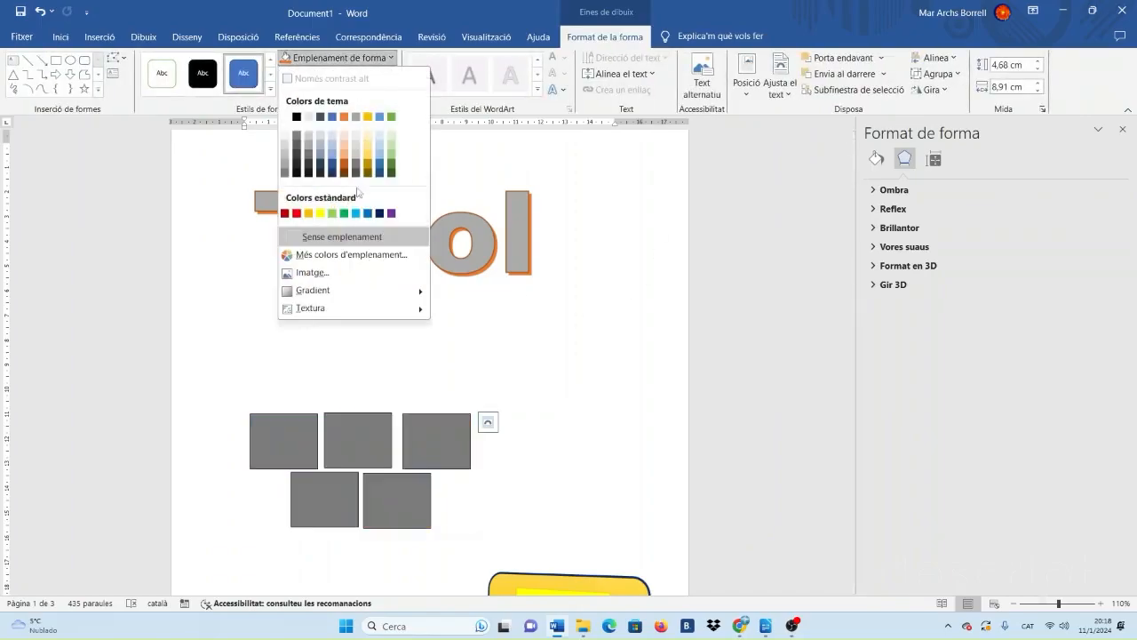
left_click(329, 275)
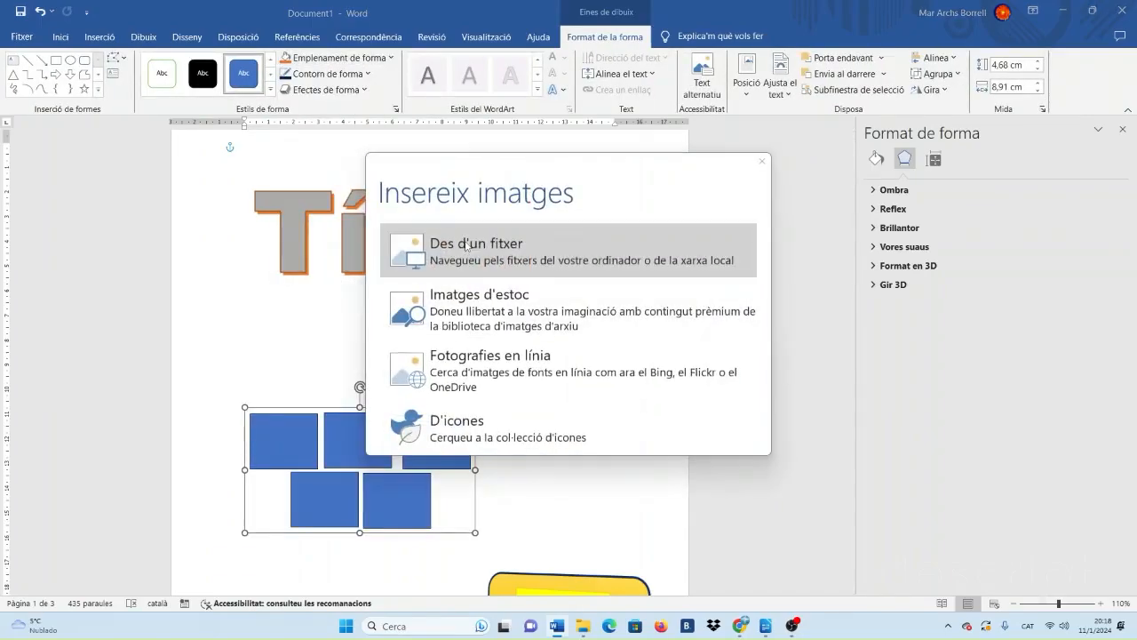
left_click(469, 253)
double_click(378, 122)
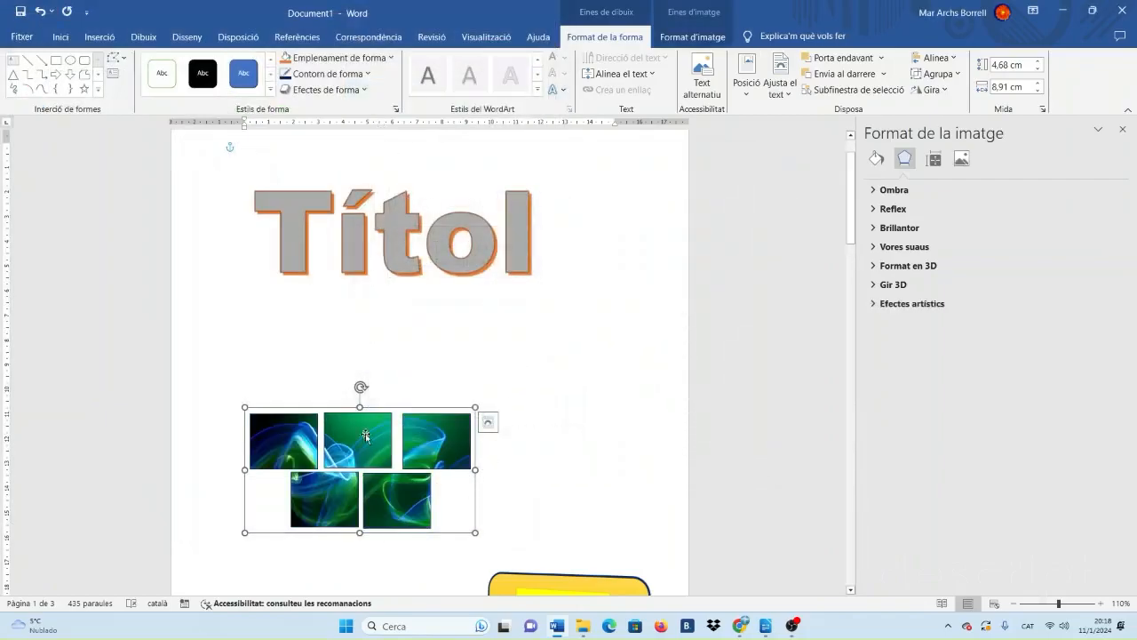
scroll(537, 462, "down", 3)
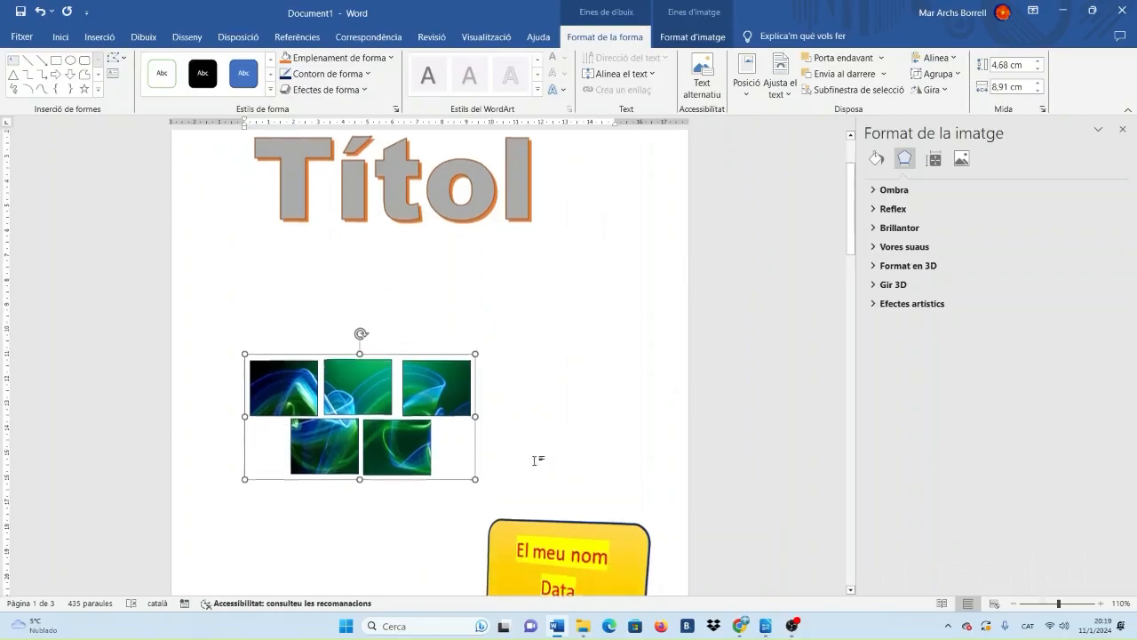
scroll(397, 523, "up", 1)
left_click(520, 403)
Insert the picture Acer_Wallpaper_03_5000x2814.jpg above the body text at the start of page 2.
scroll(530, 401, "down", 3)
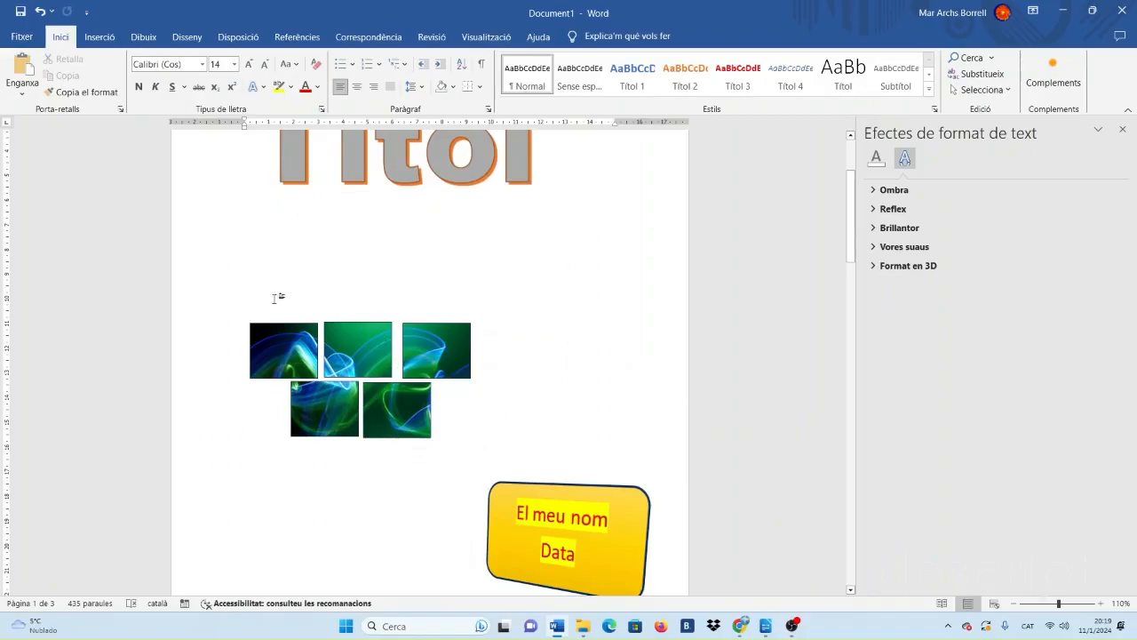
scroll(445, 300, "down", 10)
left_click(303, 389)
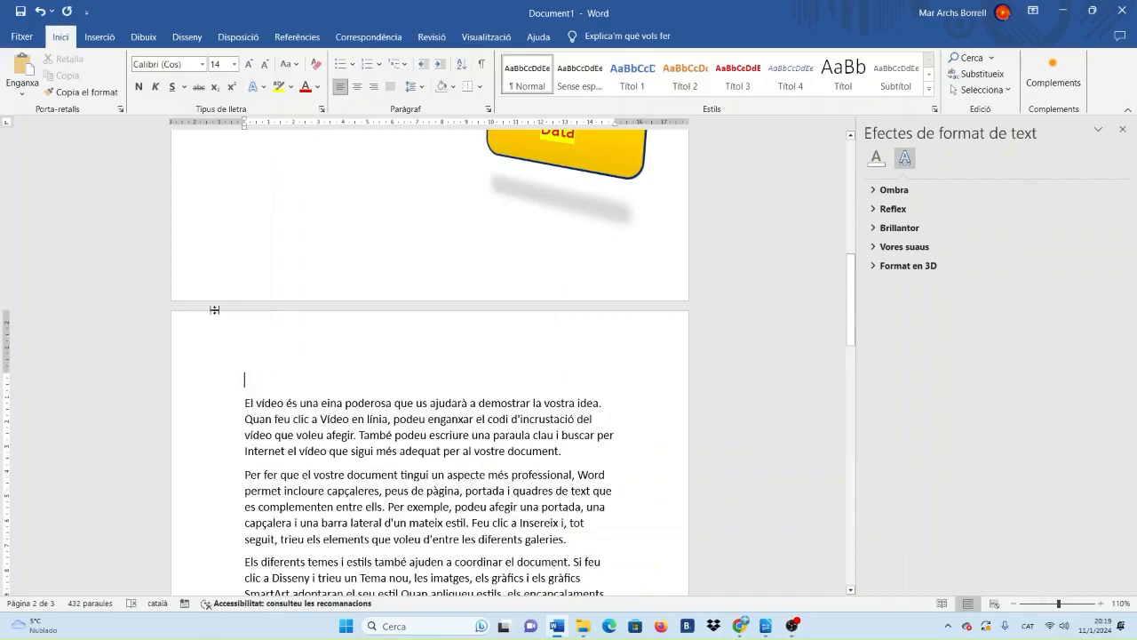
left_click(99, 36)
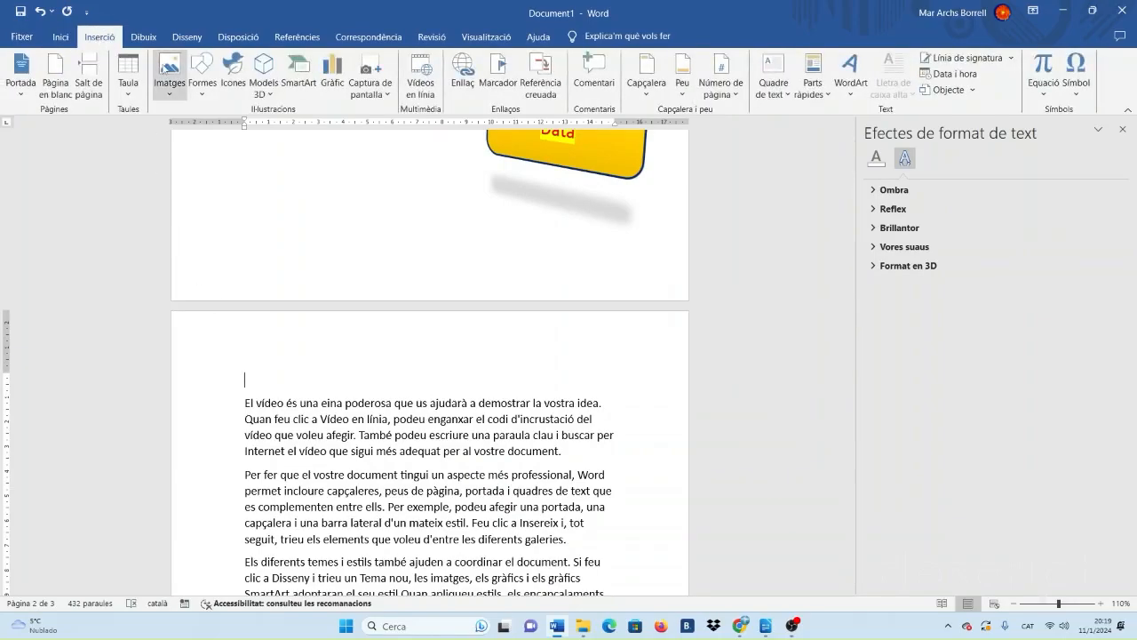
left_click(162, 70)
left_click(203, 131)
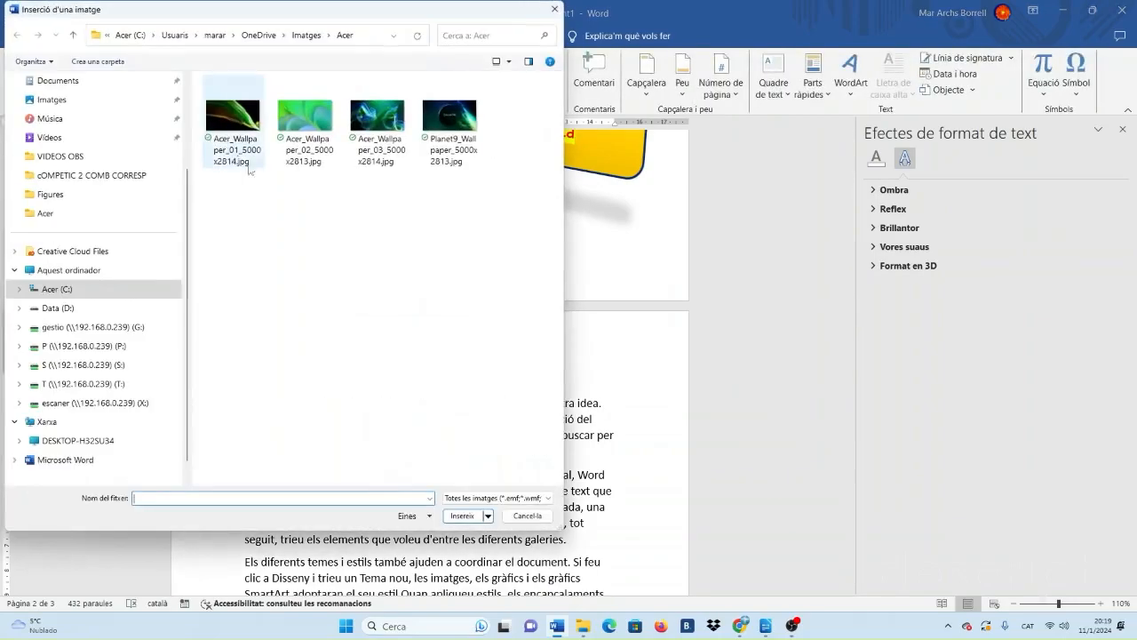
double_click(377, 120)
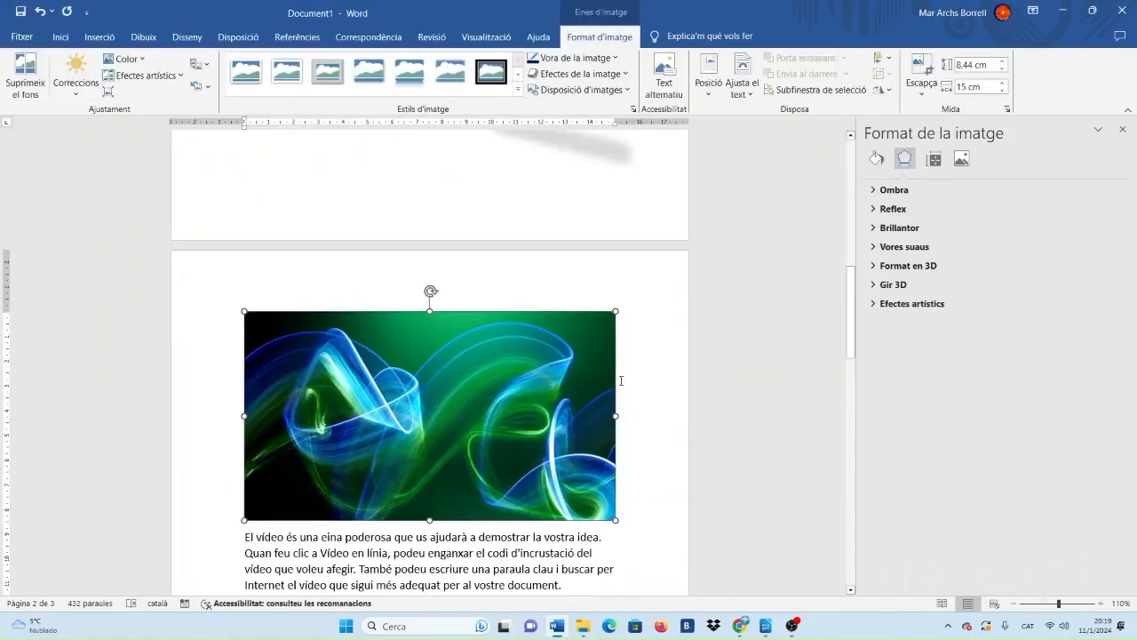
Move the inline picture to the start of the first body paragraph and resize it to about 8.6 cm high and 15.3 cm wide.
scroll(439, 368, "down", 2)
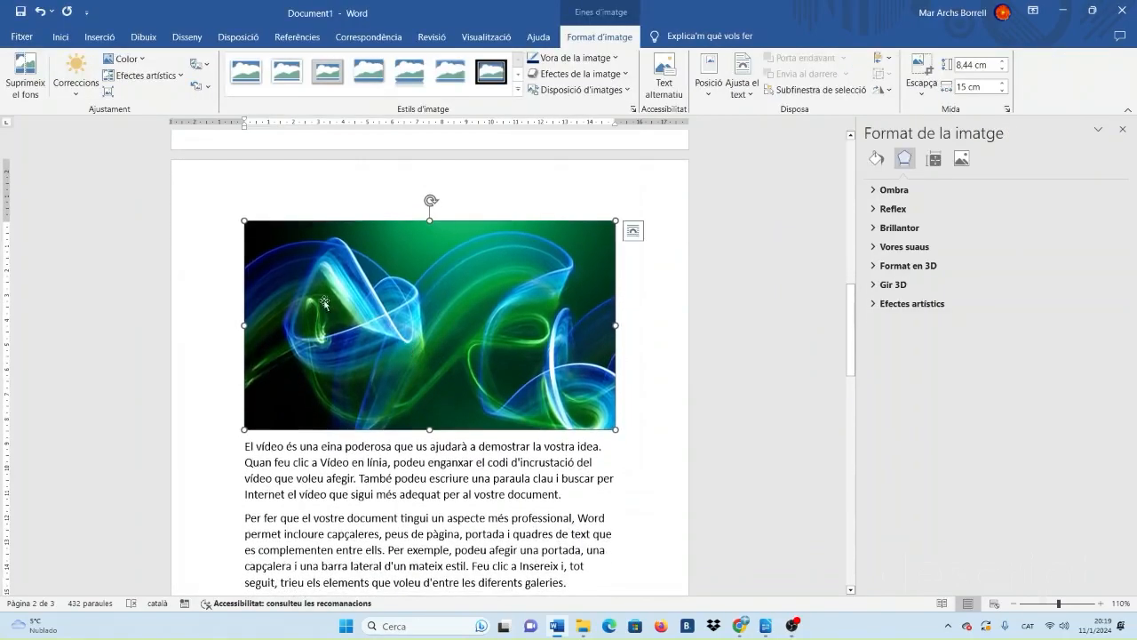
left_click_drag(317, 300, 321, 535)
left_click_drag(323, 407, 248, 252)
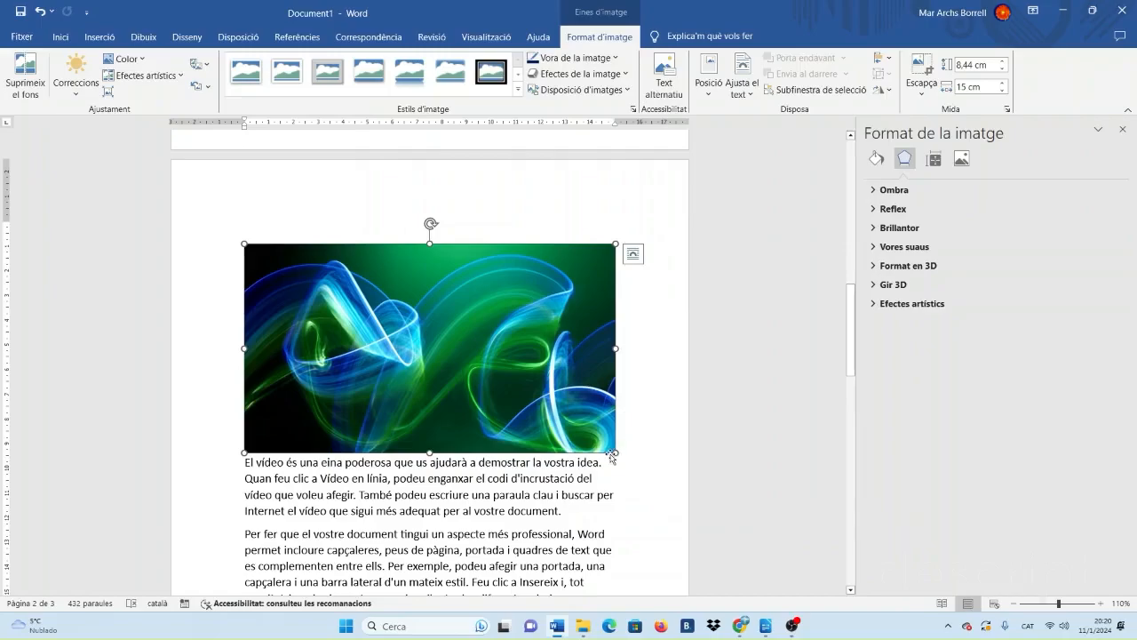
left_click_drag(615, 452, 469, 283)
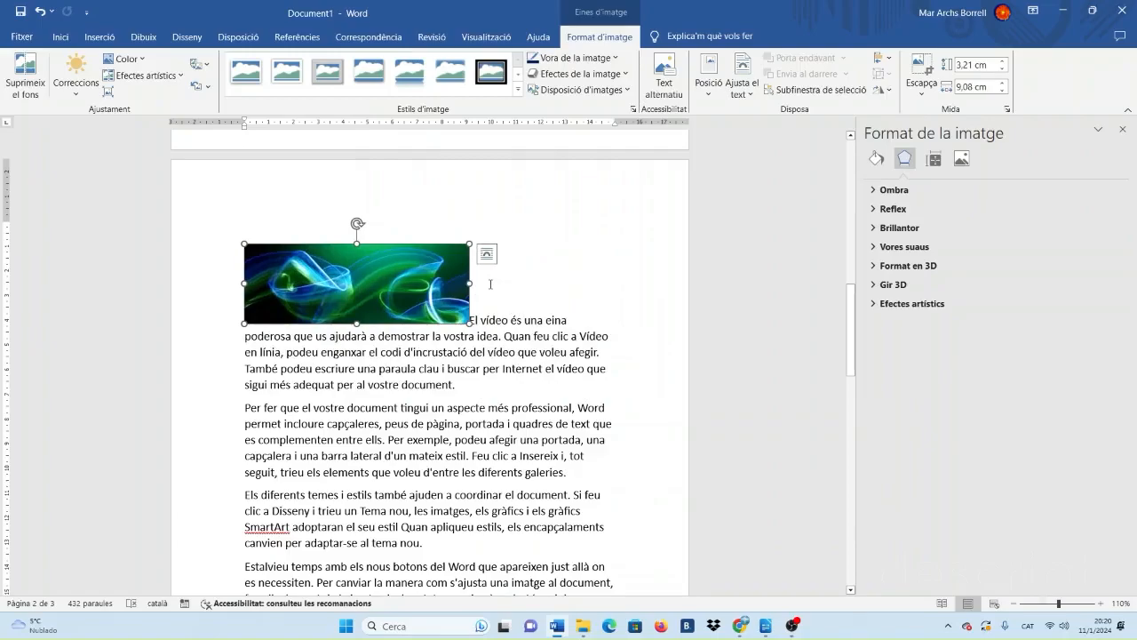
key("ctrl+z")
left_click_drag(386, 324, 623, 456)
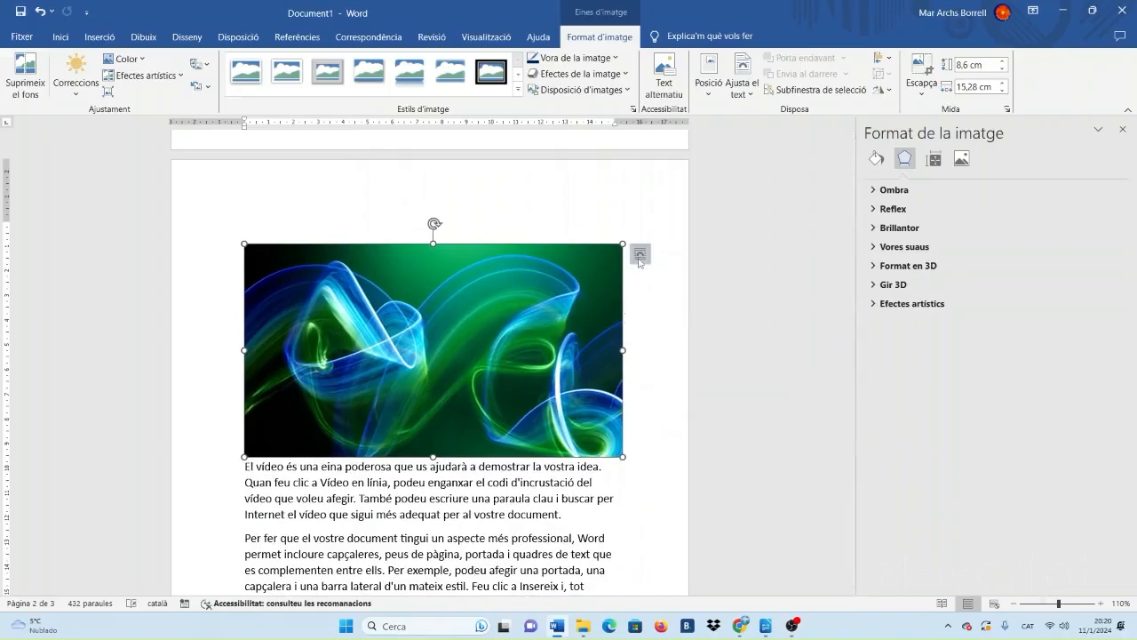
Give the page 2 picture square text wrapping and shrink it to about 5.2 cm high and 9.2 cm wide.
left_click(638, 259)
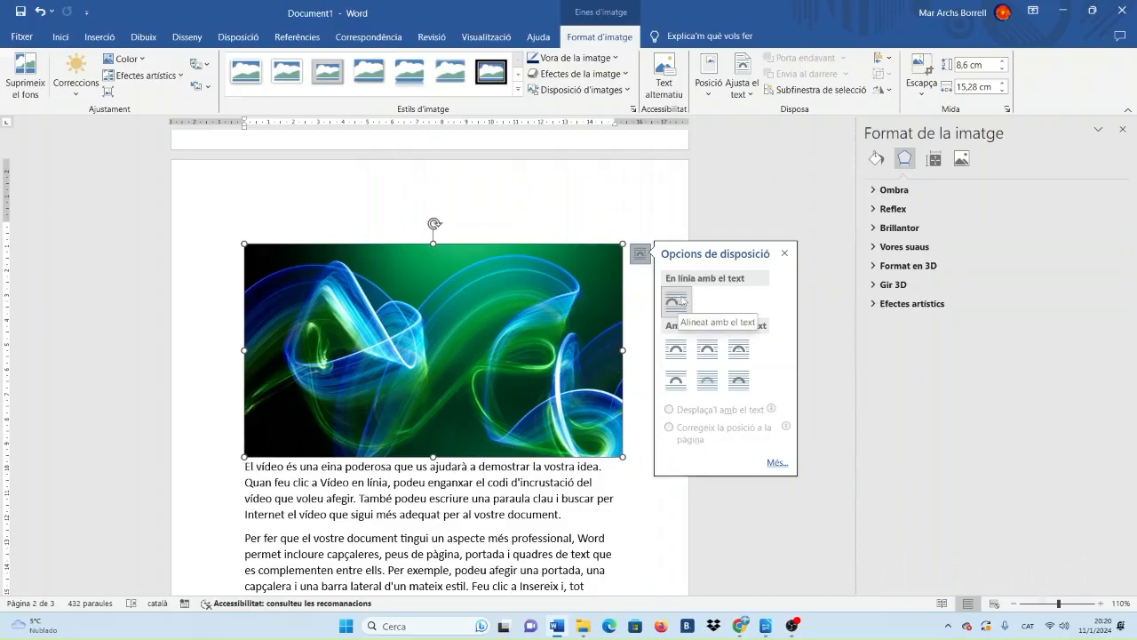
left_click(676, 350)
left_click_drag(620, 248, 472, 367)
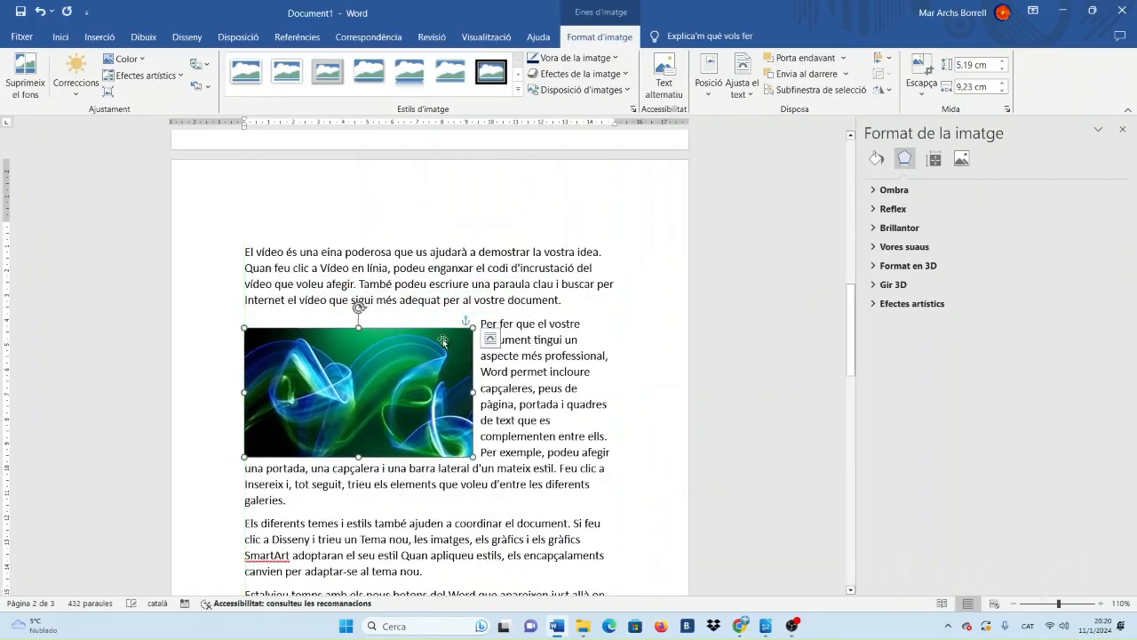
Try tight, top-and-bottom and behind-text wrapping in turn on the page 2 picture.
left_click(490, 338)
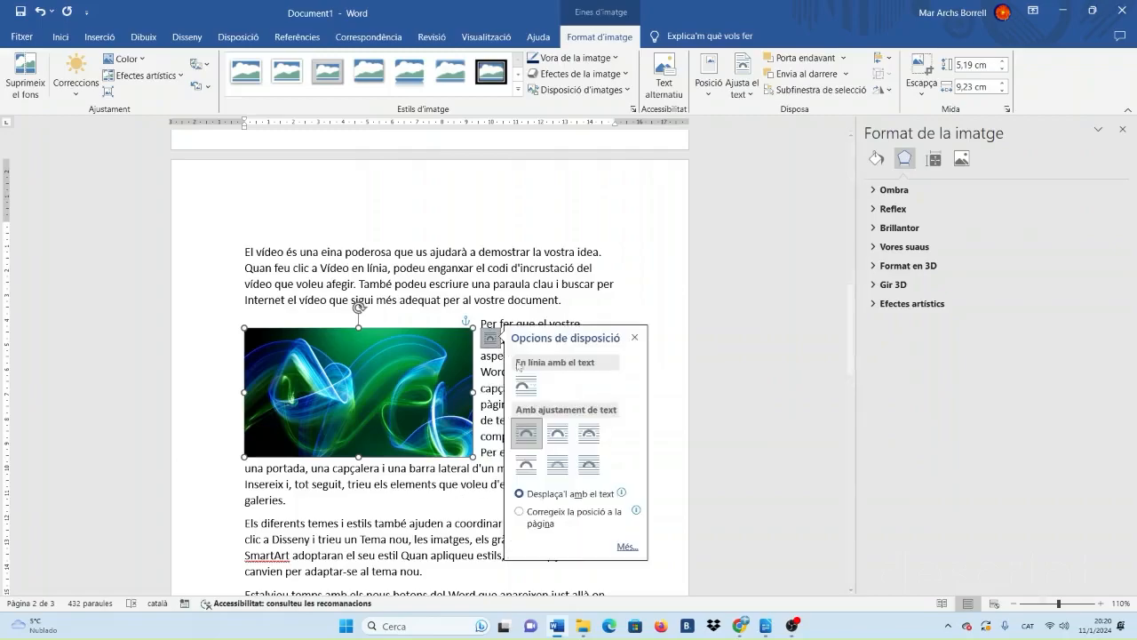
left_click(557, 432)
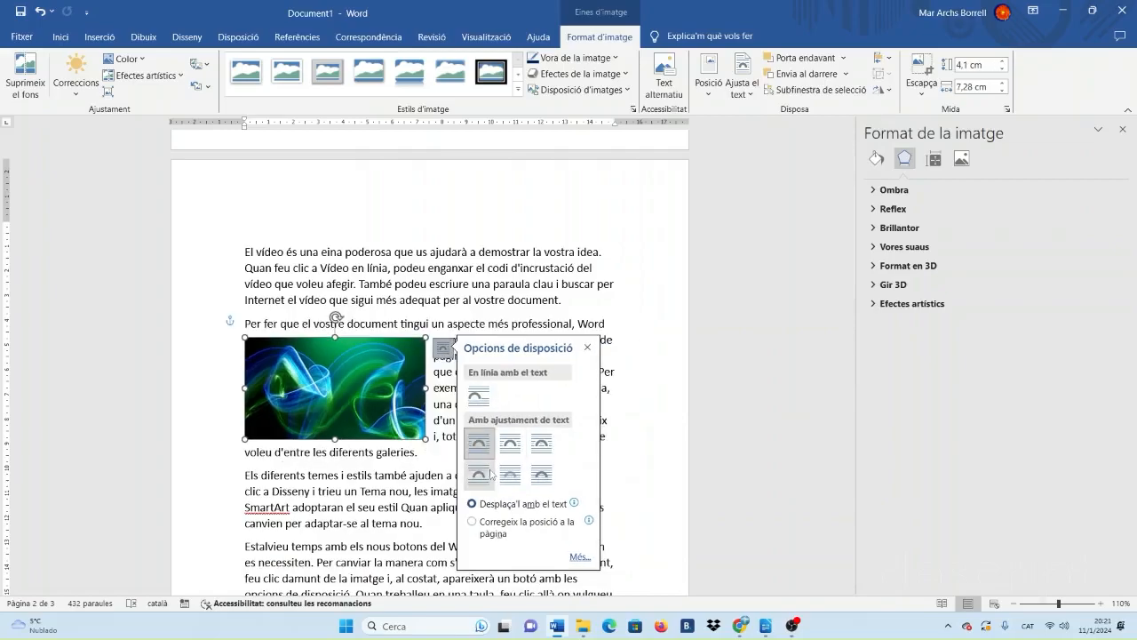
left_click(479, 476)
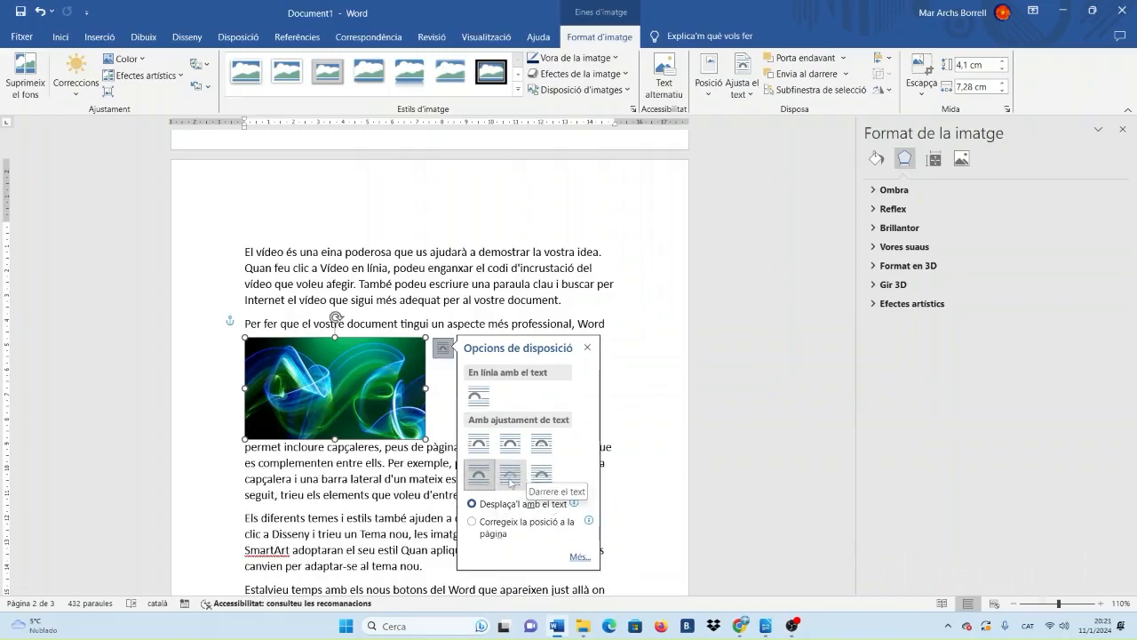
left_click(510, 479)
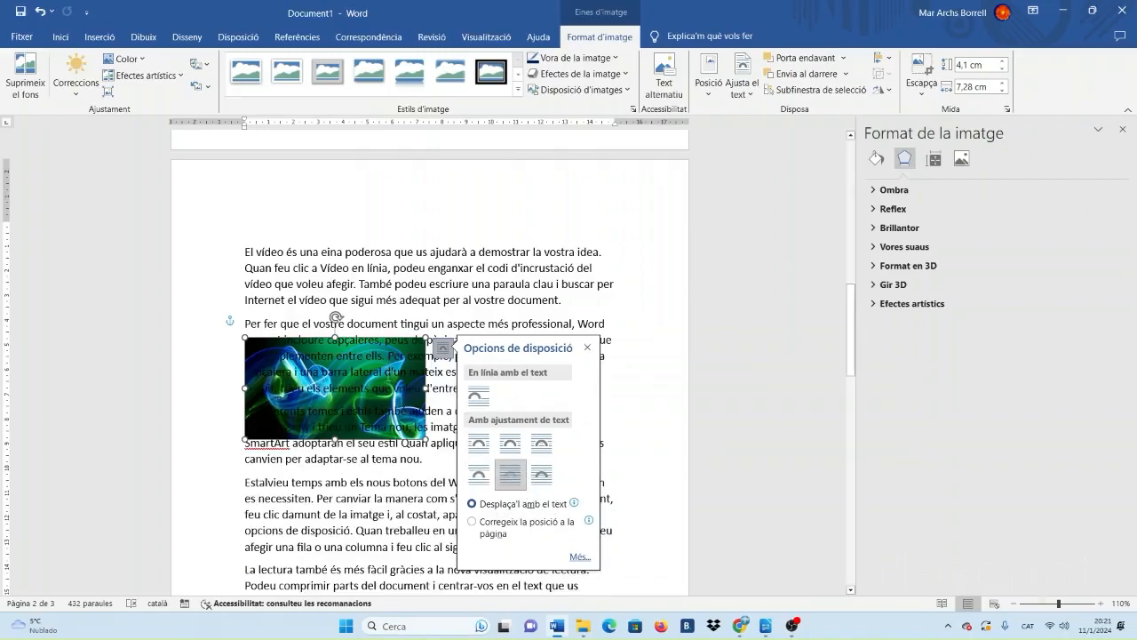
Shrink the picture to about 3.9 cm high and 7 cm wide, try in-front-of-text wrapping, and set its wrapping back to square.
mouse_move(426, 337)
left_mouse_down()
mouse_move(544, 259)
mouse_move(436, 322)
mouse_move(430, 349)
mouse_move(418, 342)
left_mouse_up()
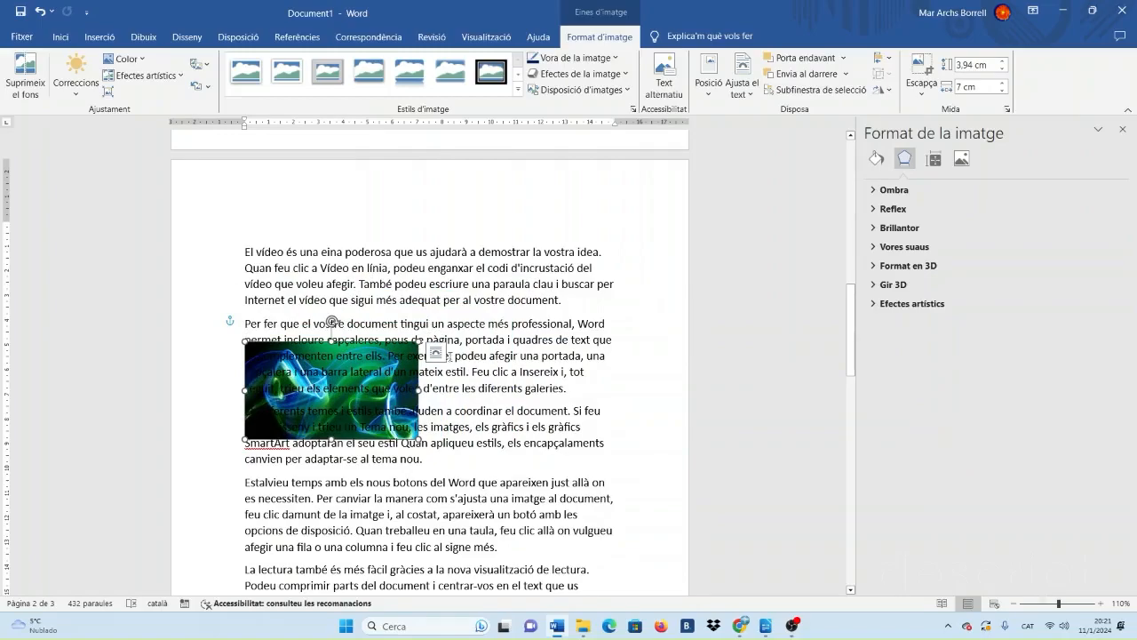
left_click(435, 352)
left_click(533, 478)
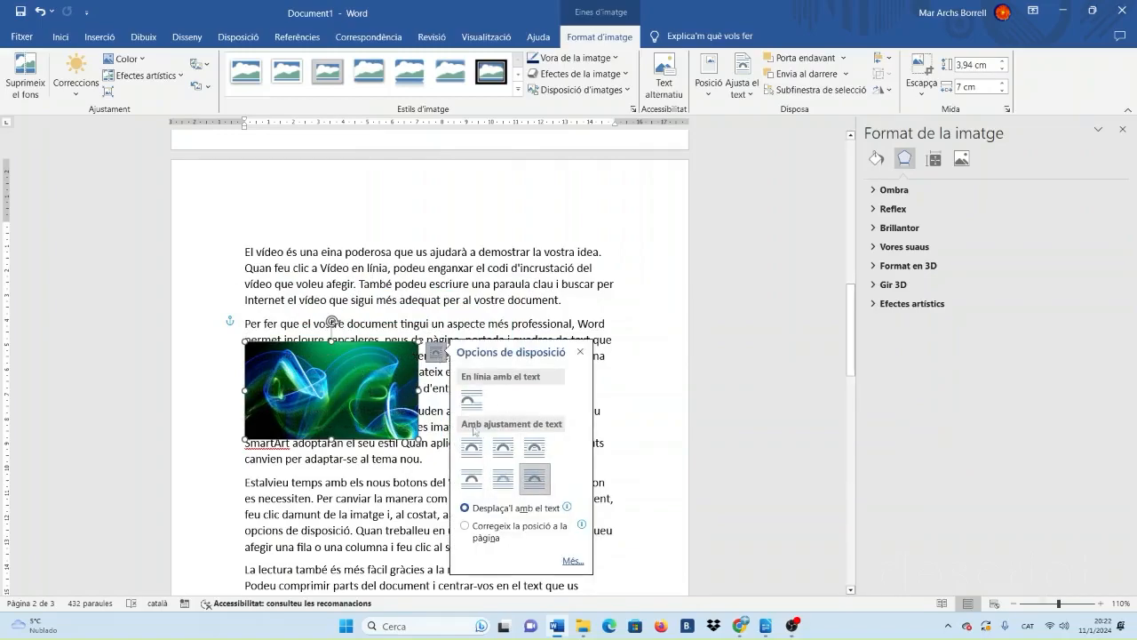
left_click(473, 448)
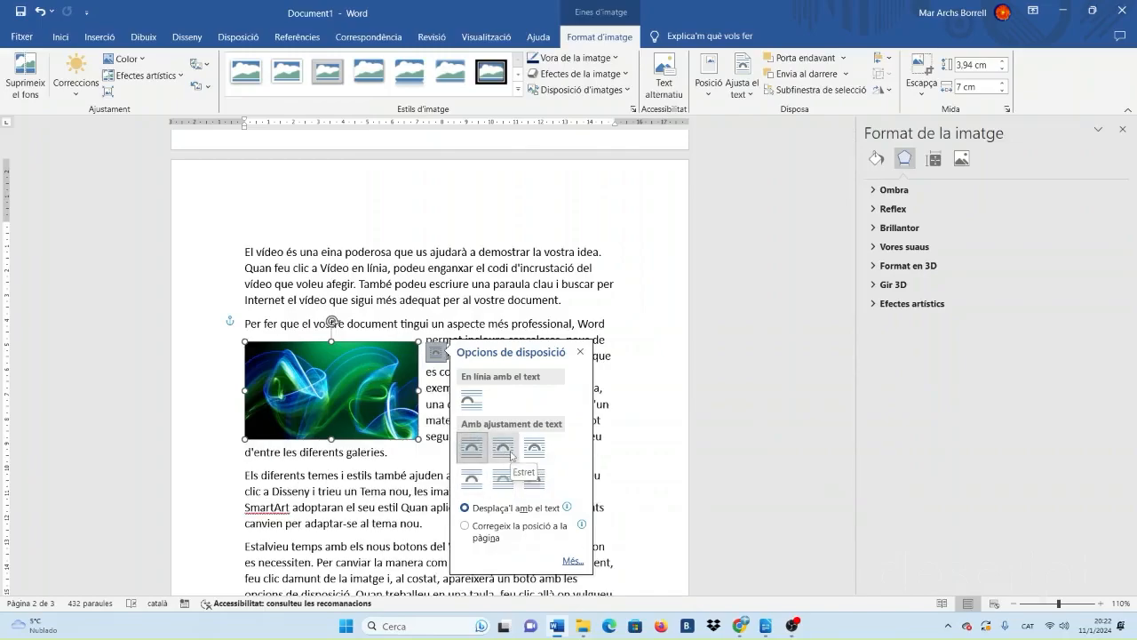
Test the picture's move-with-text behaviour by adding three blank lines before the second paragraph, and undo them.
left_click(313, 325)
key("Home")
key("Return")
key("Return")
key("Return")
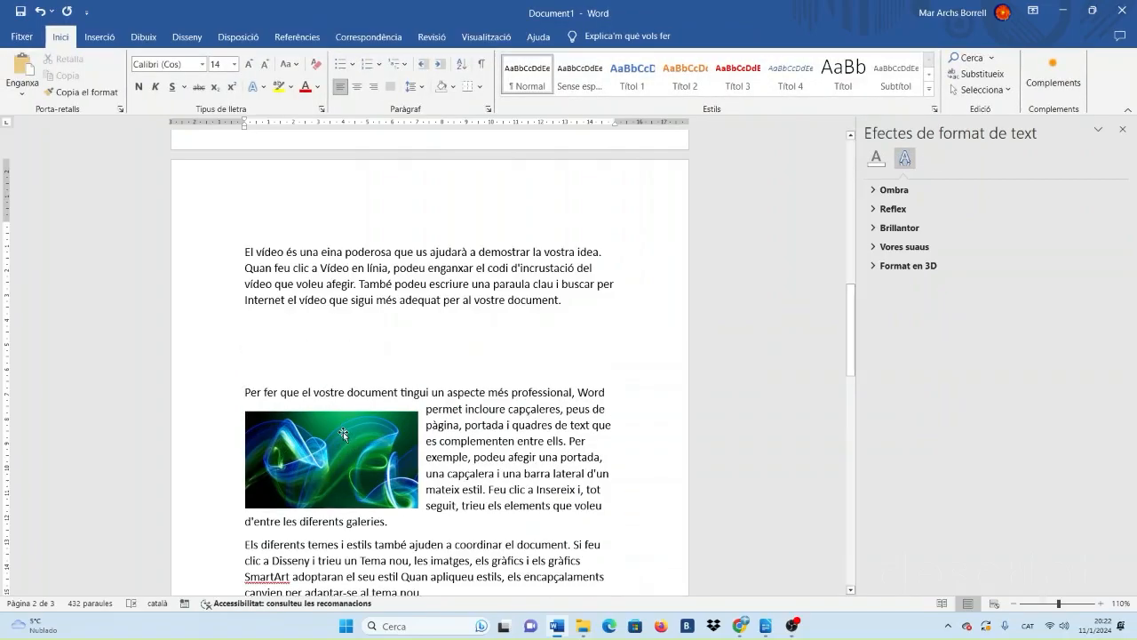
key("ctrl+z")
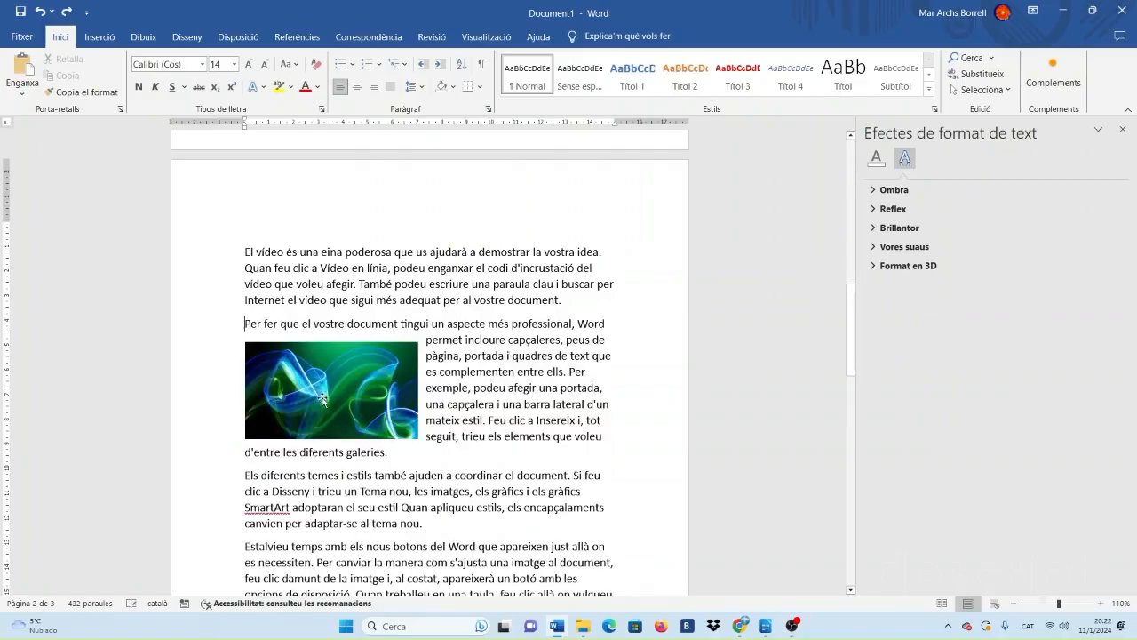
Set the picture's layout to a fixed position on the page instead of moving with the text.
left_click(321, 398)
left_click(438, 353)
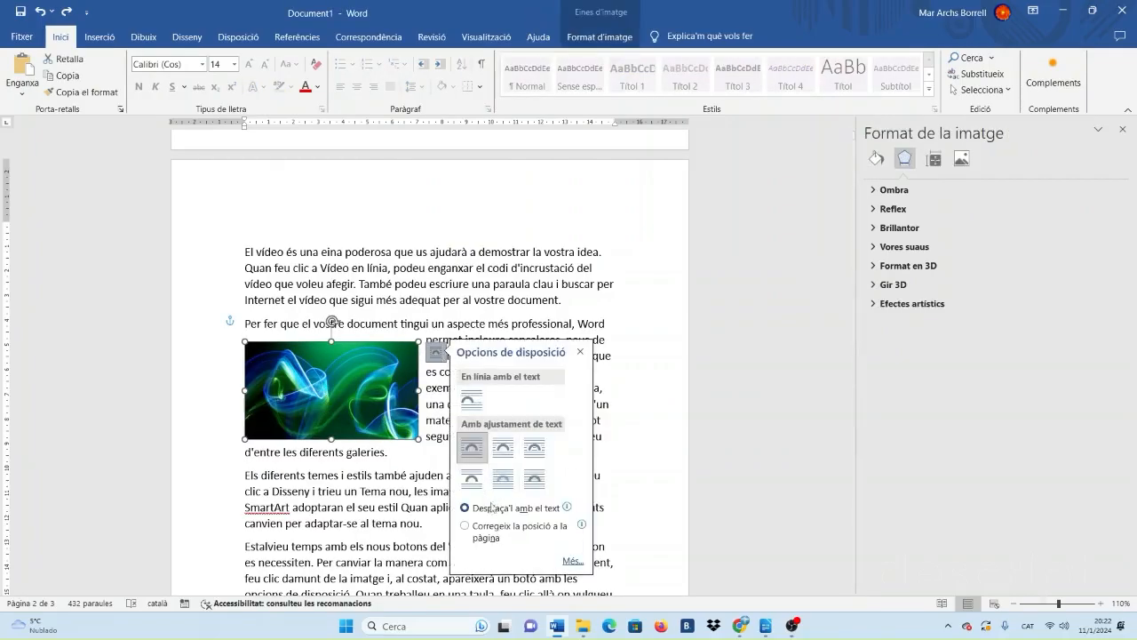
left_click(465, 527)
Test the picture's fixed position by adding blank lines before the second paragraph, and delete those lines.
left_click(248, 325)
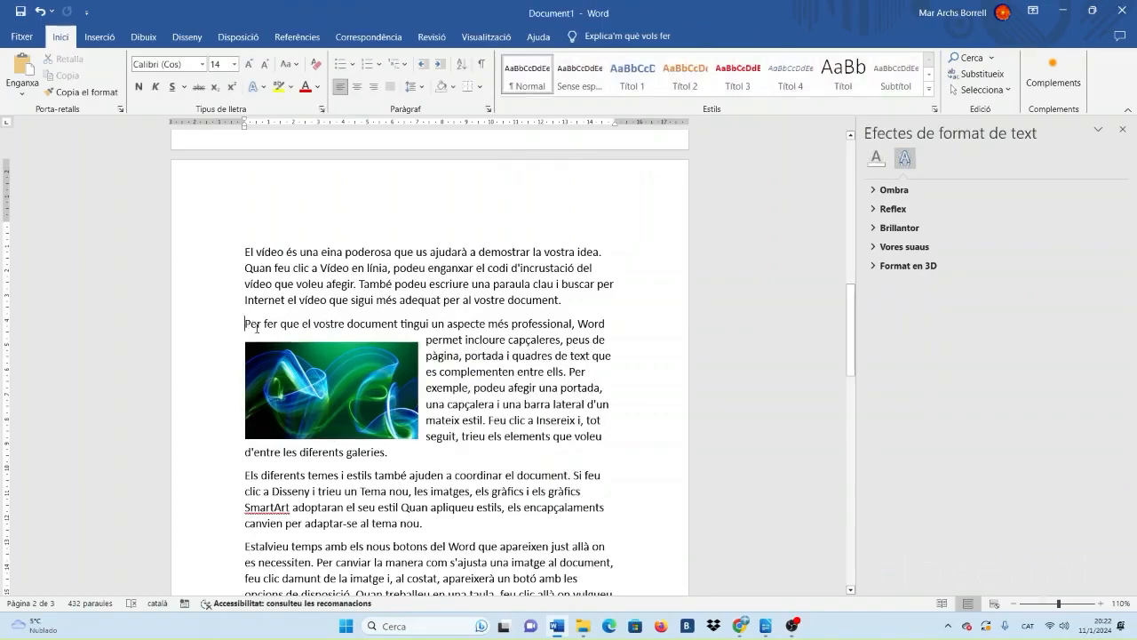
key("Return")
key("Return")
key("Return")
key("Return")
key("Return")
key("Return")
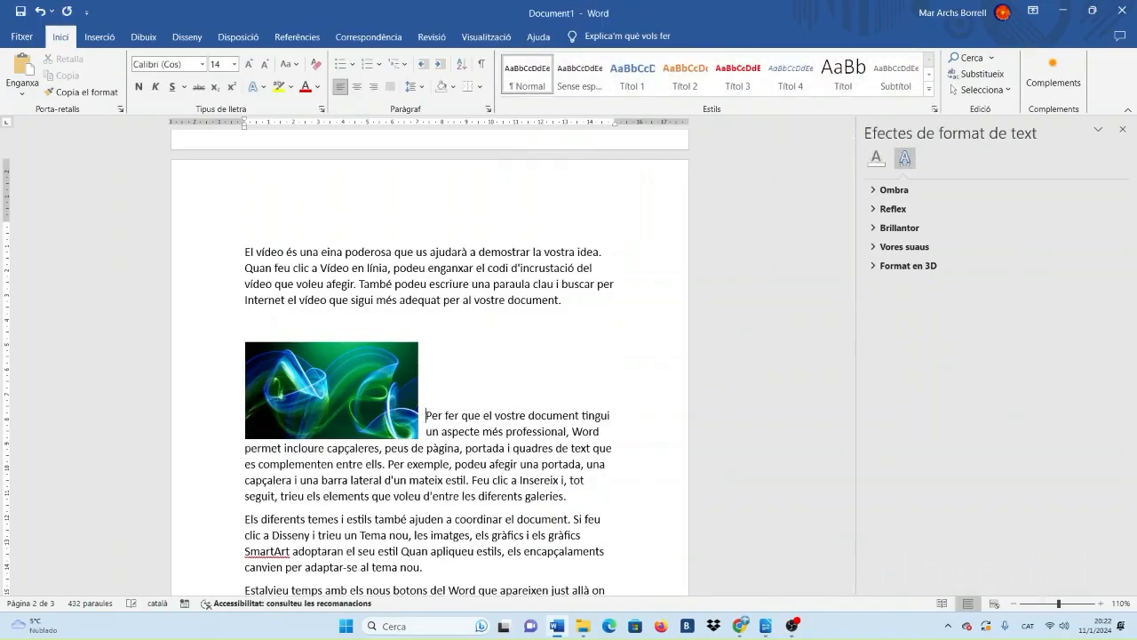
key("BackSpace")
key("BackSpace")
key("BackSpace")
key("BackSpace")
key("BackSpace")
key("BackSpace")
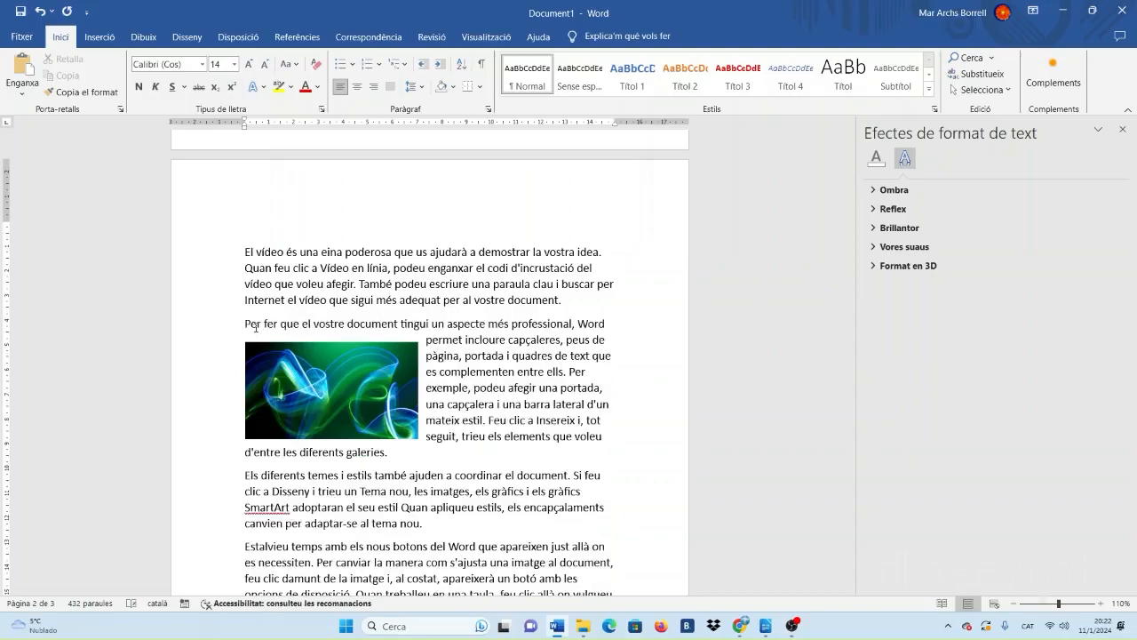
Set the picture's top distance from the surrounding text to 1 cm in its text-wrapping layout settings.
left_click(392, 408)
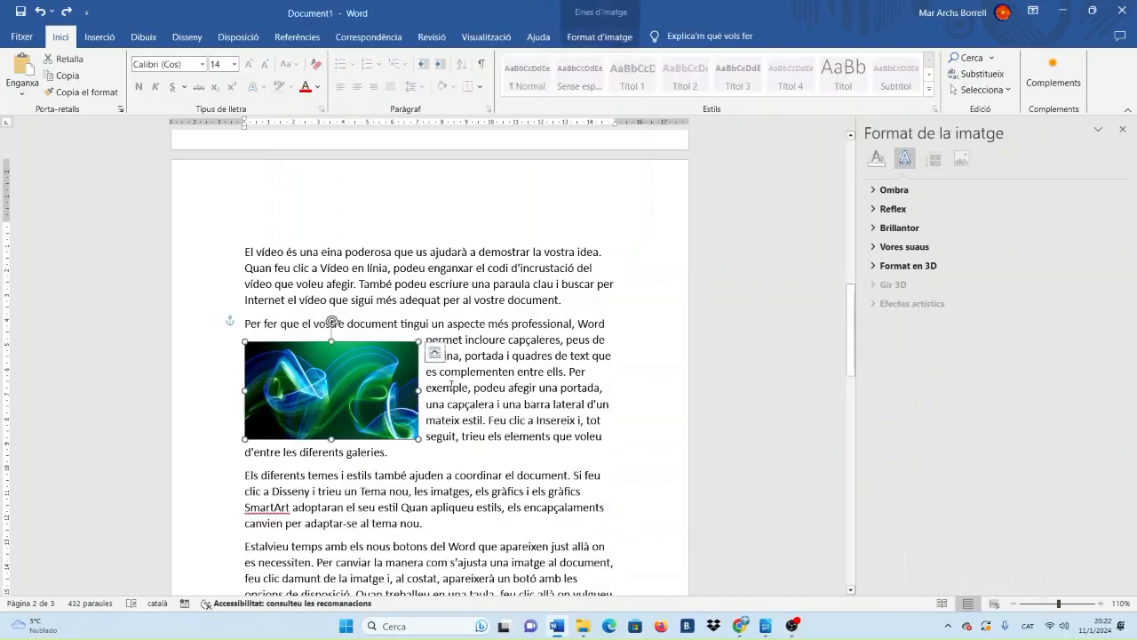
left_click(436, 352)
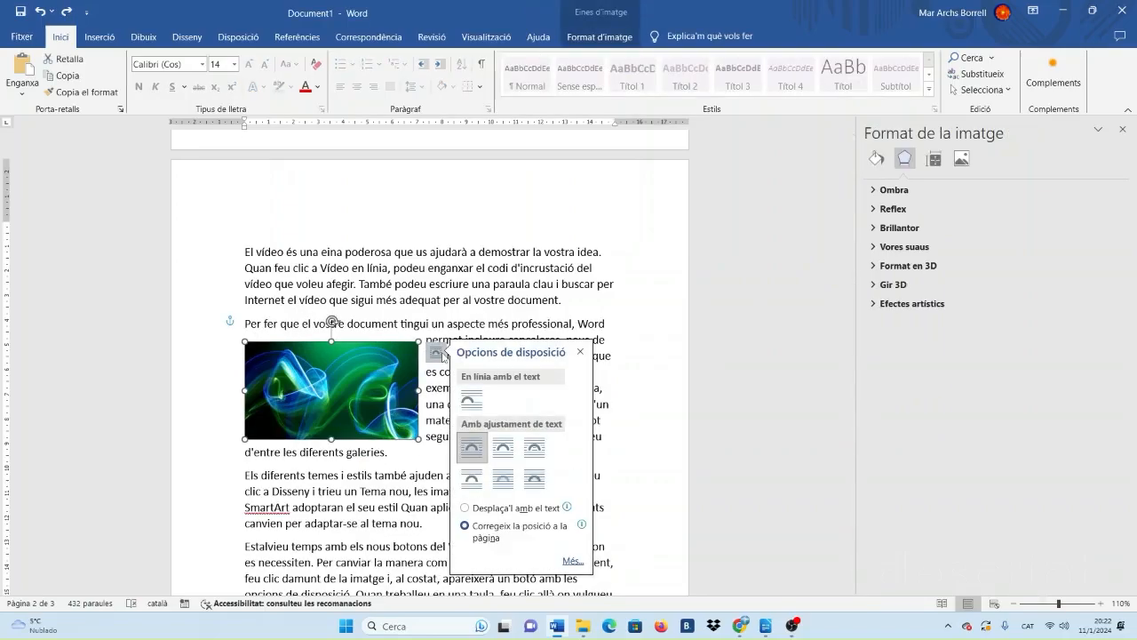
left_click(573, 562)
left_click(473, 190)
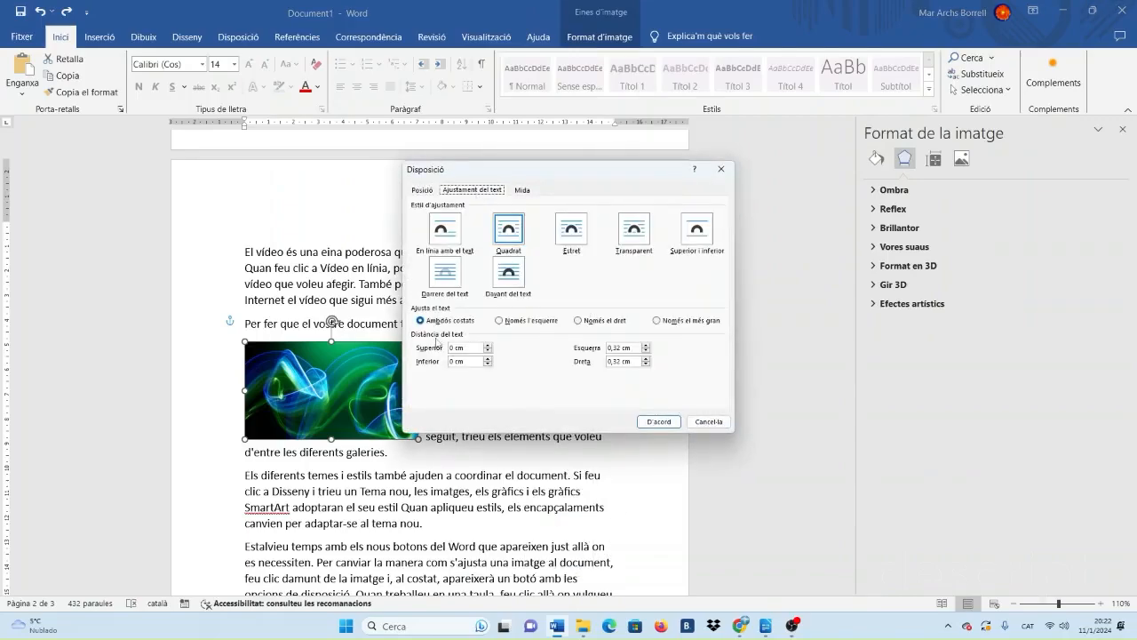
left_click_drag(595, 175, 758, 190)
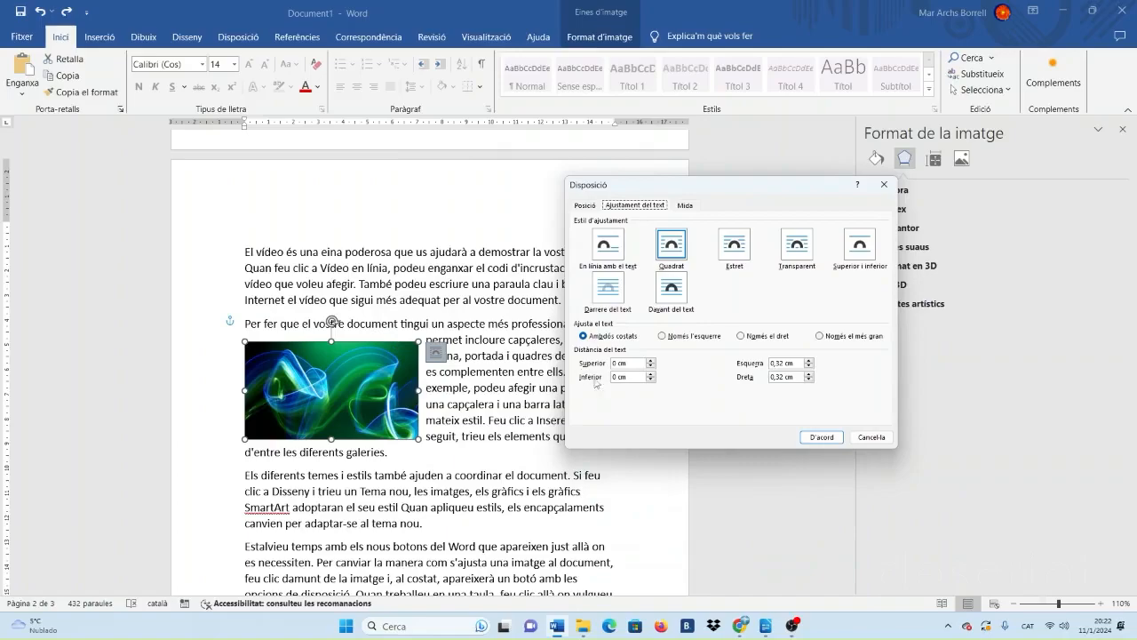
left_click(650, 360)
left_click(820, 437)
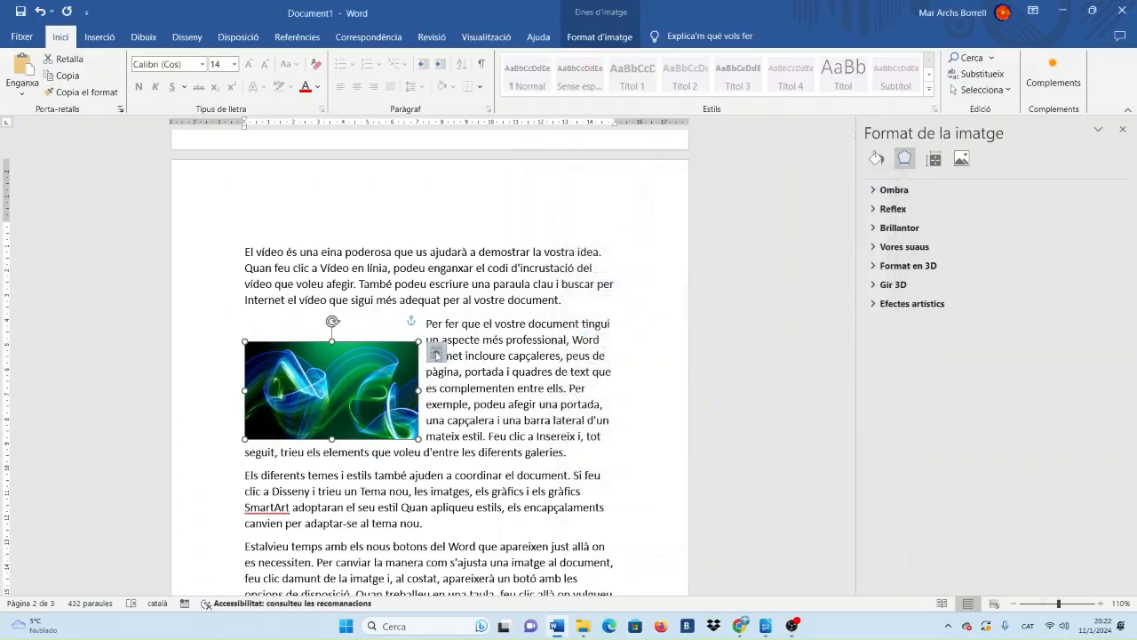
Reduce the picture's top distance from text to 0.5 cm and increase its bottom, left and right distances.
left_click(600, 36)
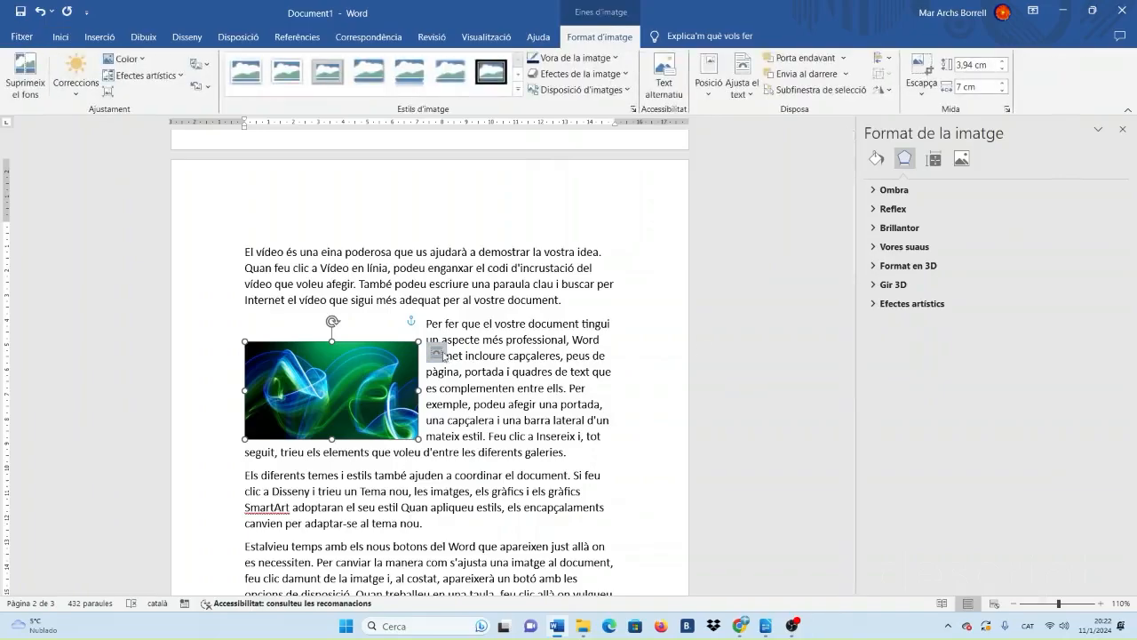
left_click(439, 353)
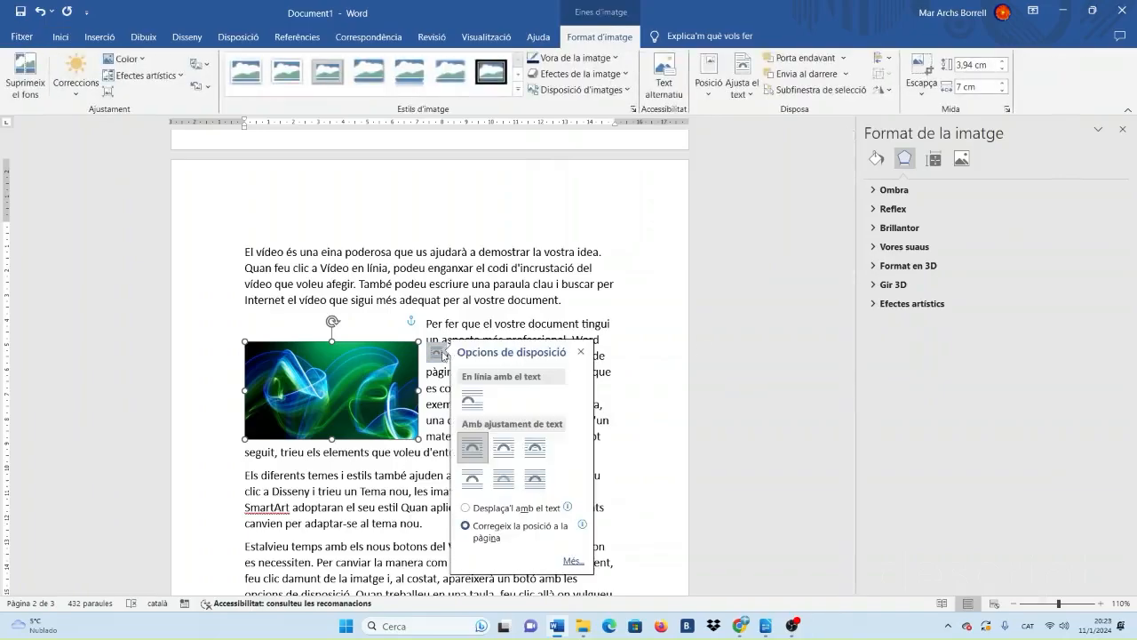
left_click(575, 565)
left_click(636, 205)
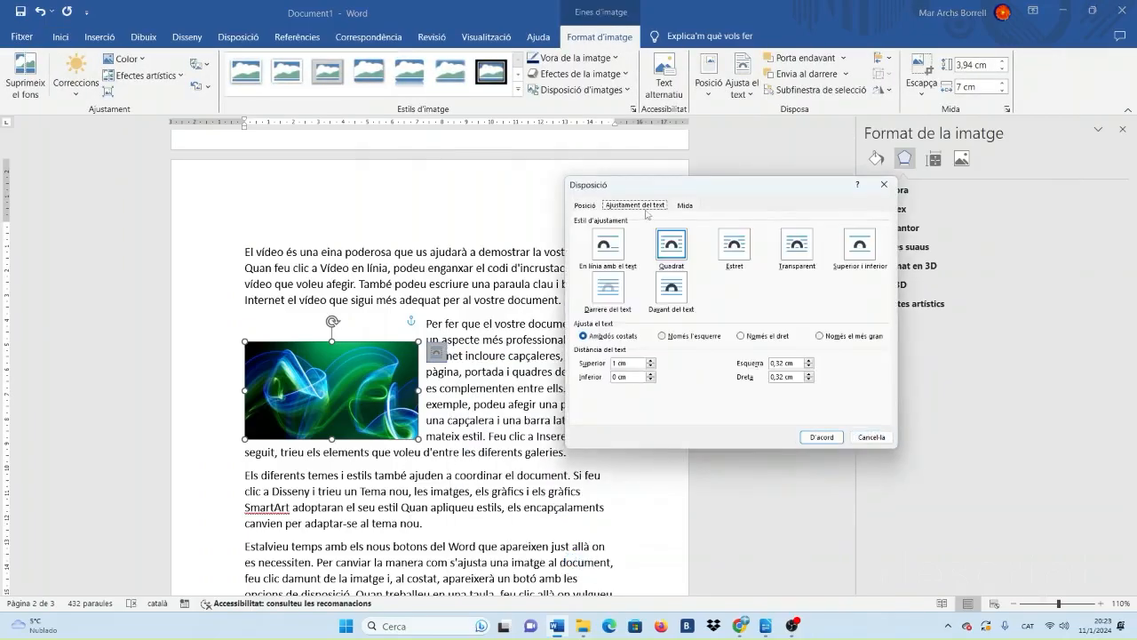
left_click(651, 367)
left_click(652, 374)
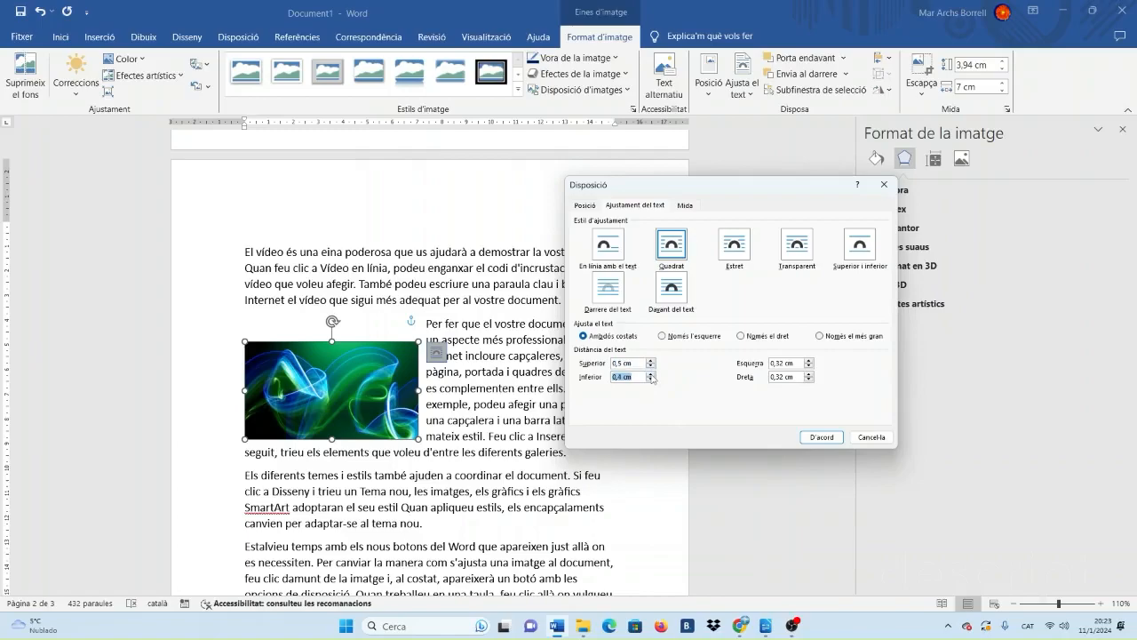
left_click(811, 361)
left_click(808, 374)
left_click(819, 439)
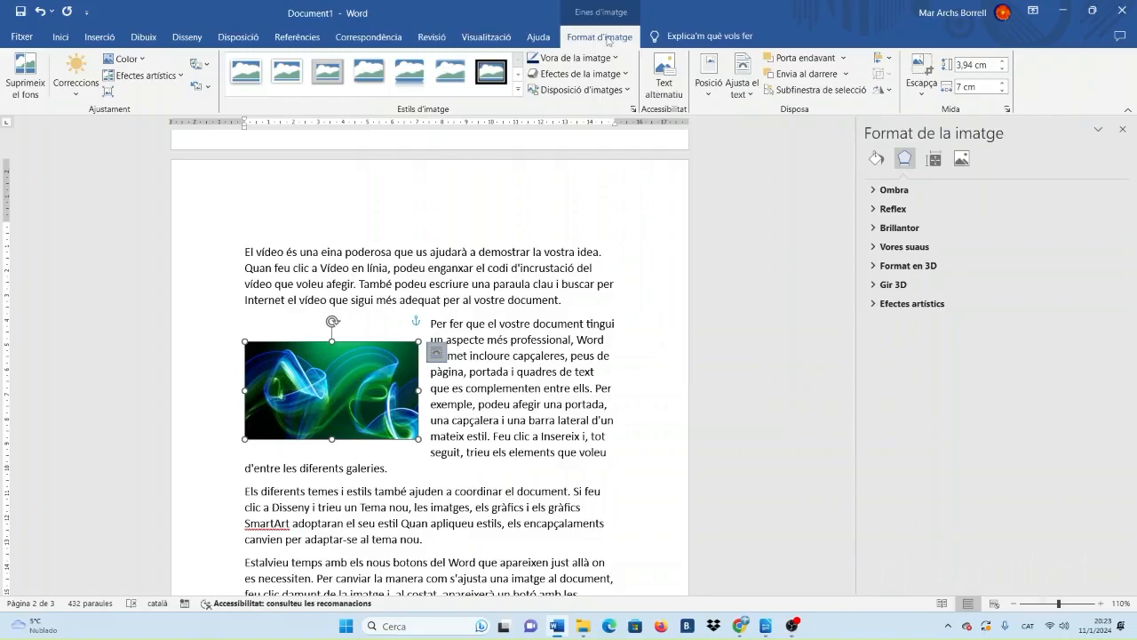
Preview preset positions for the picture, and place it in the bottom-right corner of the page with square text wrapping.
left_click(709, 88)
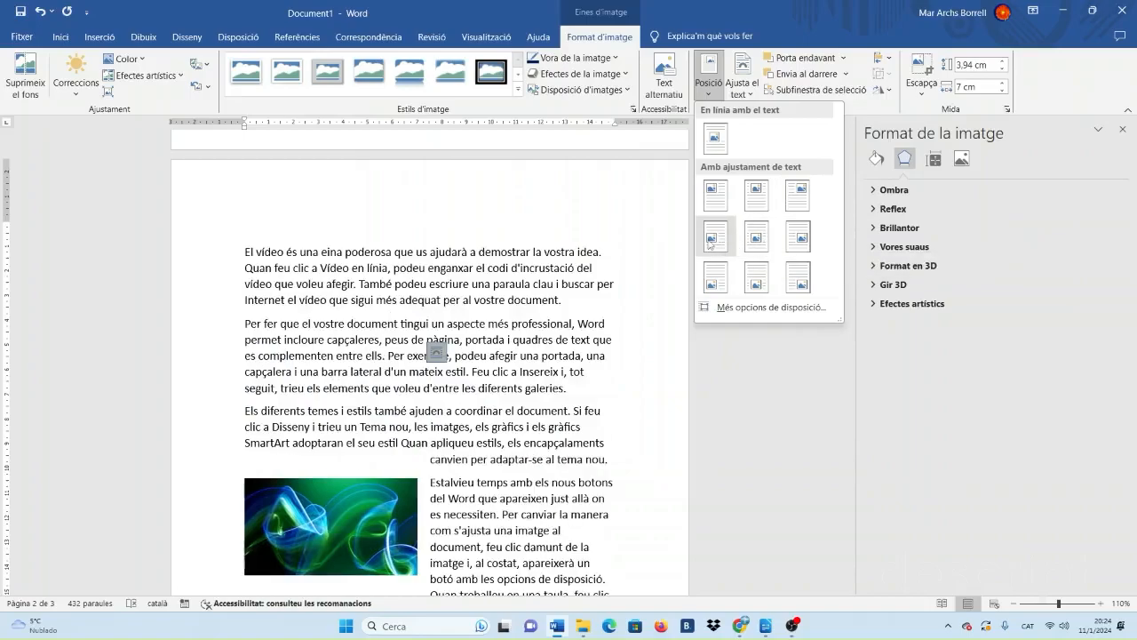
left_click(1013, 604)
left_click(1013, 604)
left_click(1013, 604)
left_click(1013, 604)
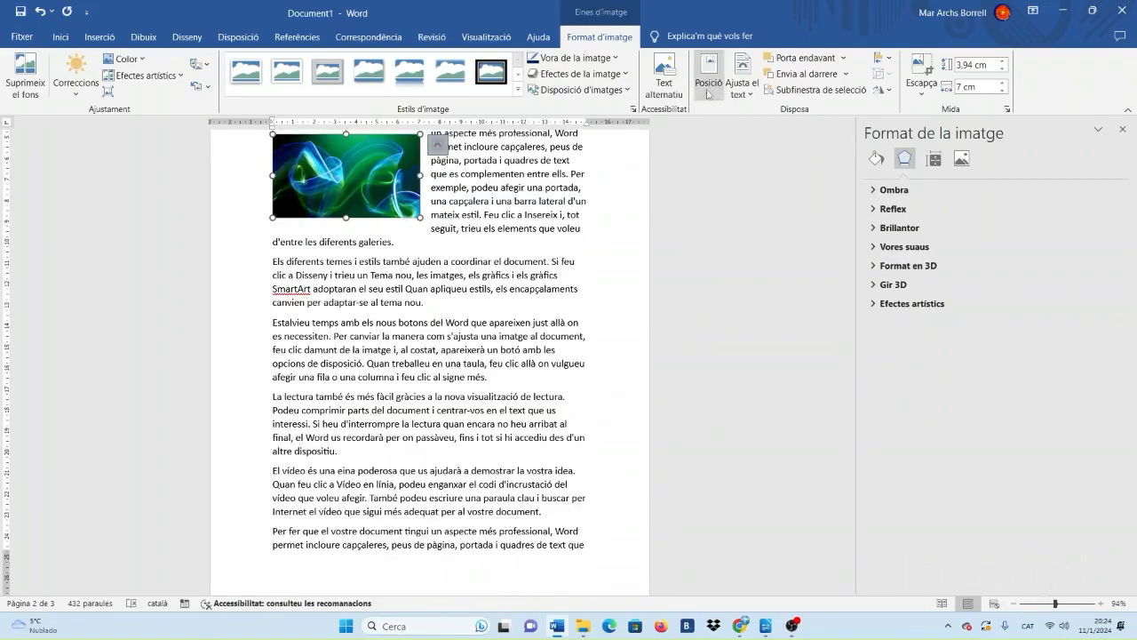
left_click(709, 78)
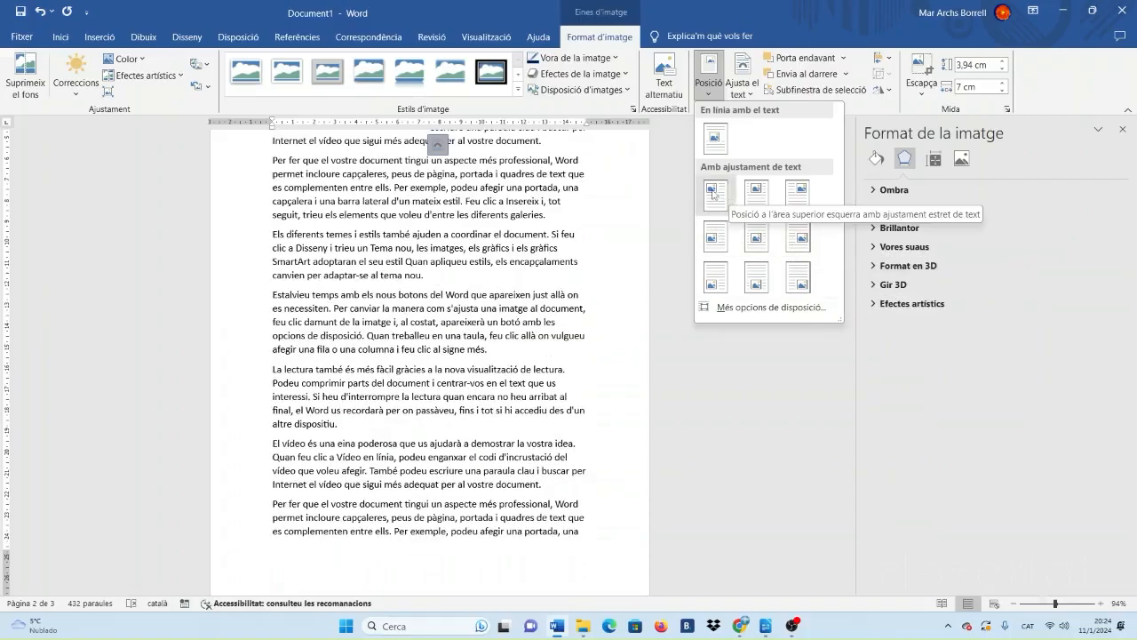
left_click(799, 280)
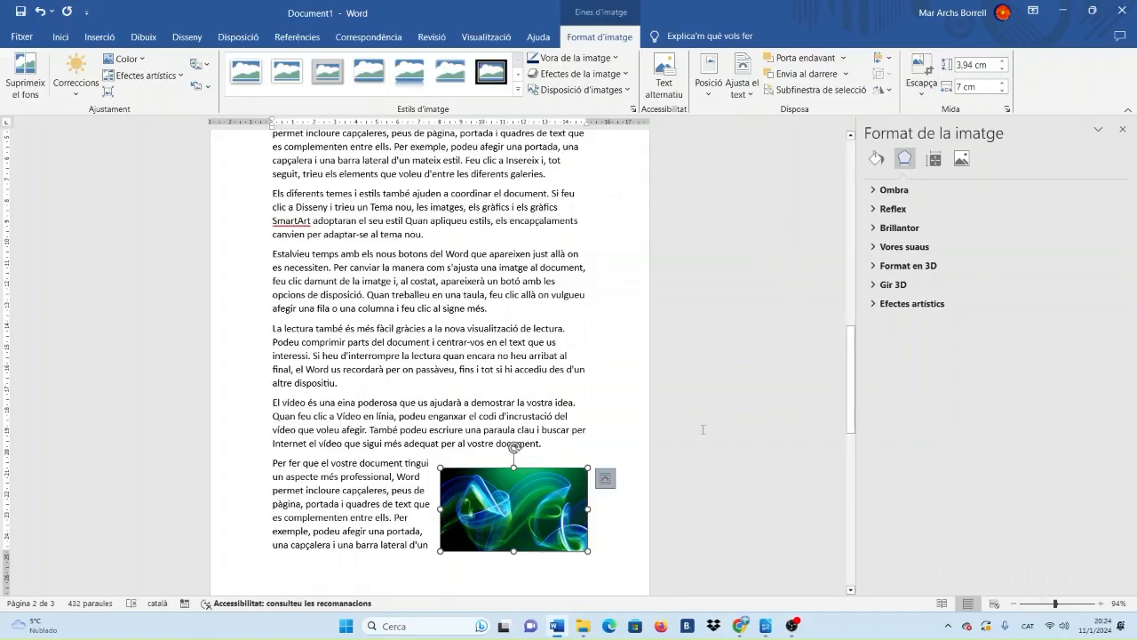
Enlarge the picture from its upper-left corner to about 6.5 cm high and 11.5 cm wide.
left_click(1101, 604)
left_click(1102, 605)
left_click(1102, 605)
left_click_drag(445, 468, 342, 397)
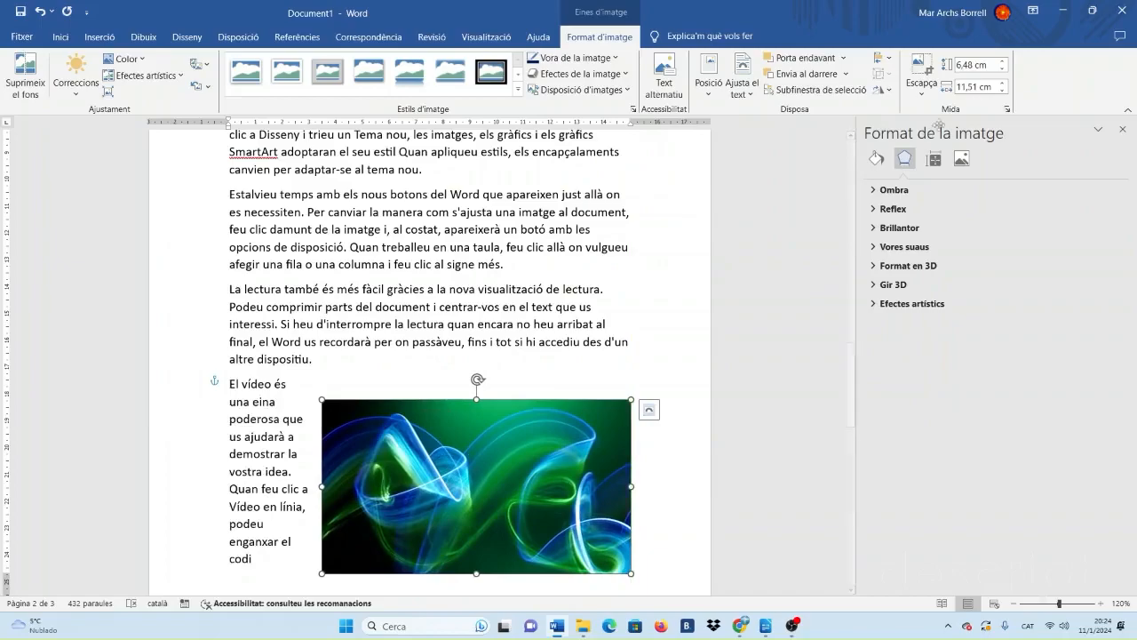
Crop the picture from its upper-right and lower-left corners to about 4.9 cm high and 4.6 cm wide.
left_click(924, 92)
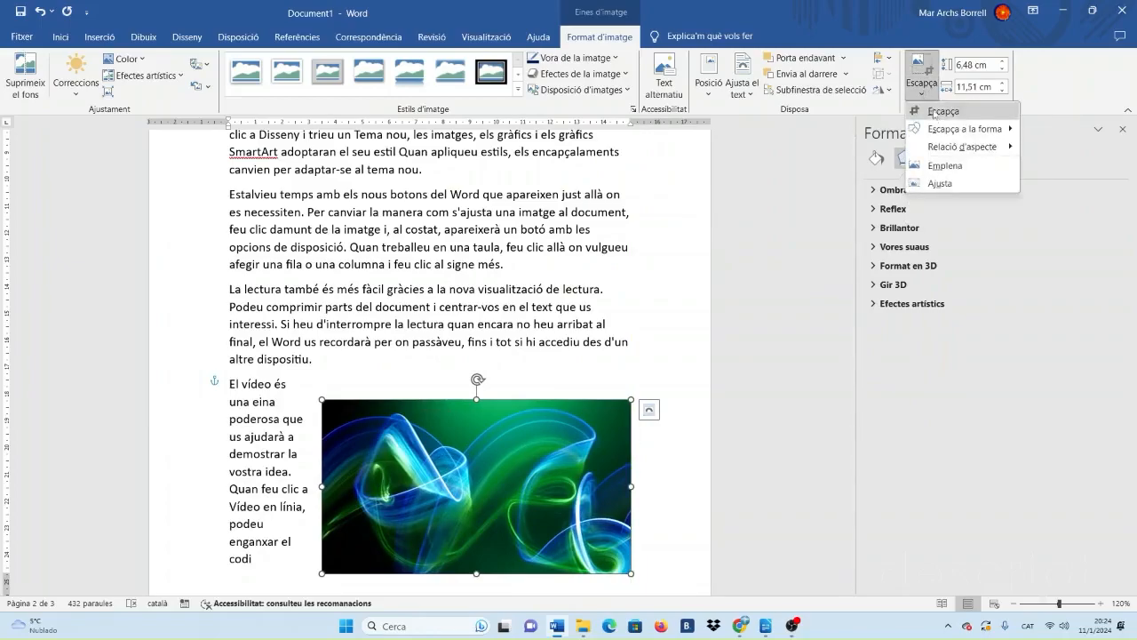
left_click(935, 114)
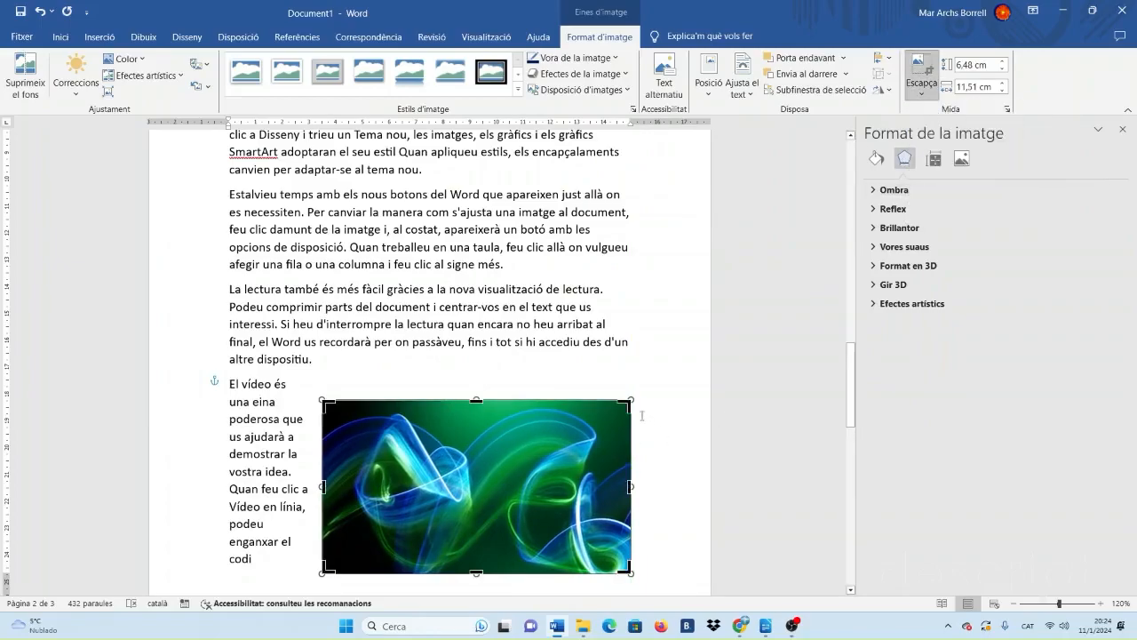
left_click_drag(627, 404, 476, 407)
left_click_drag(324, 569, 351, 540)
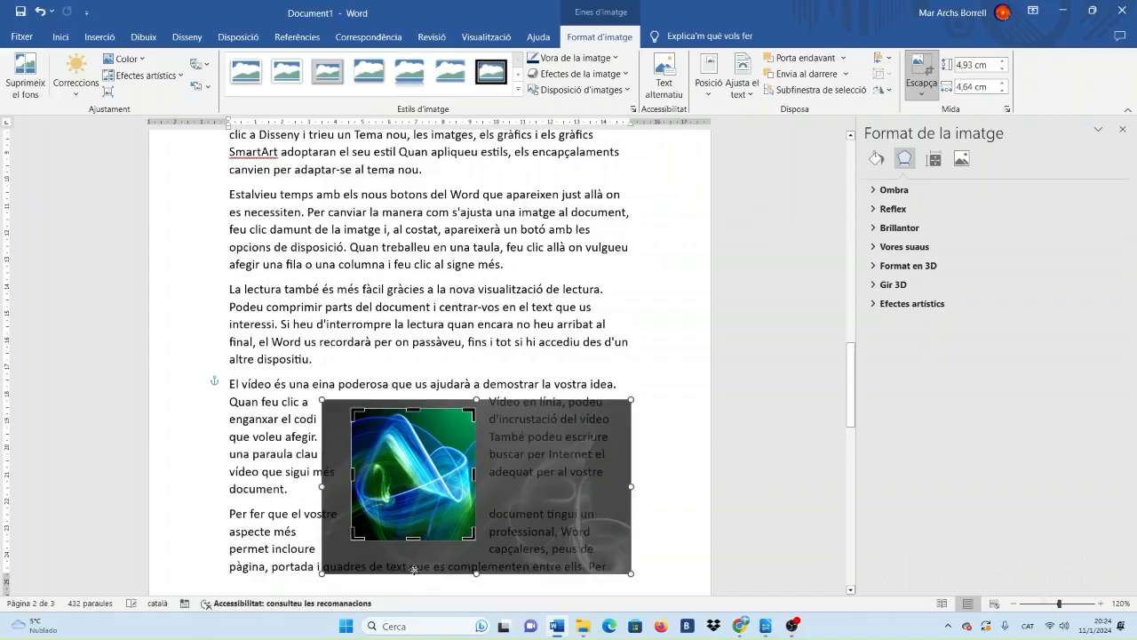
left_click(922, 78)
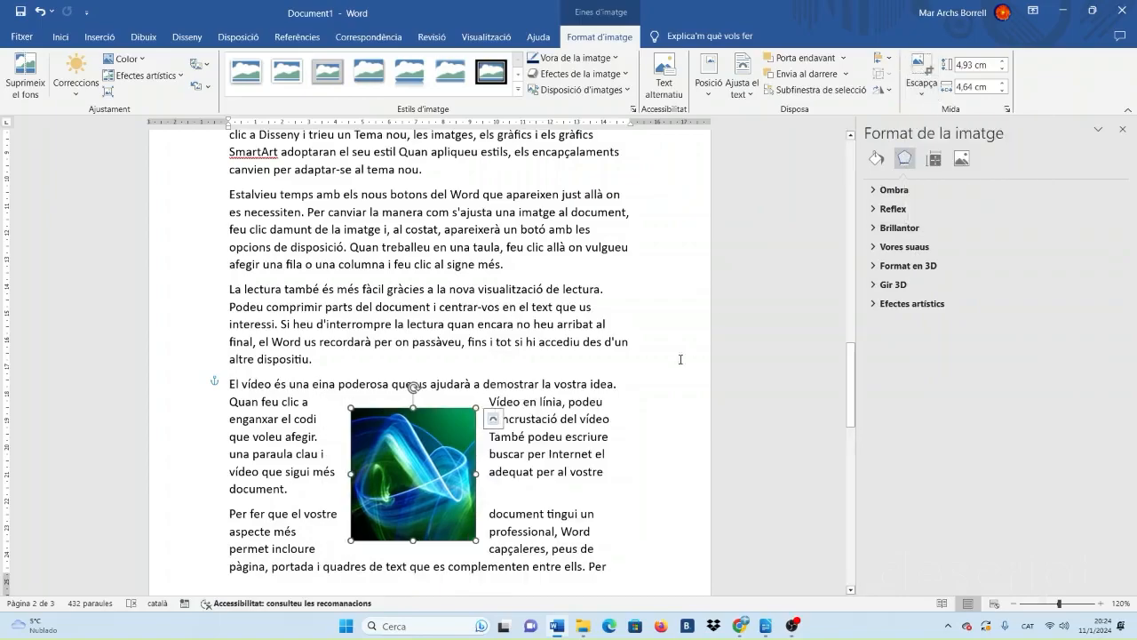
left_click(649, 431)
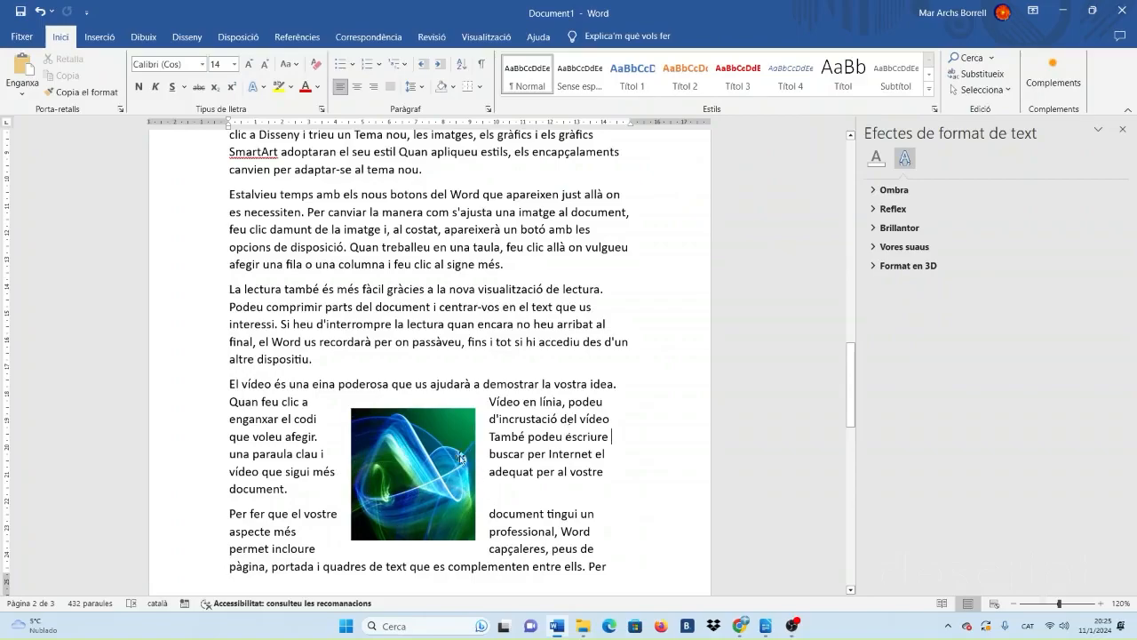
Turn off the aspect ratio lock in the cropped picture's size settings.
left_click(409, 475)
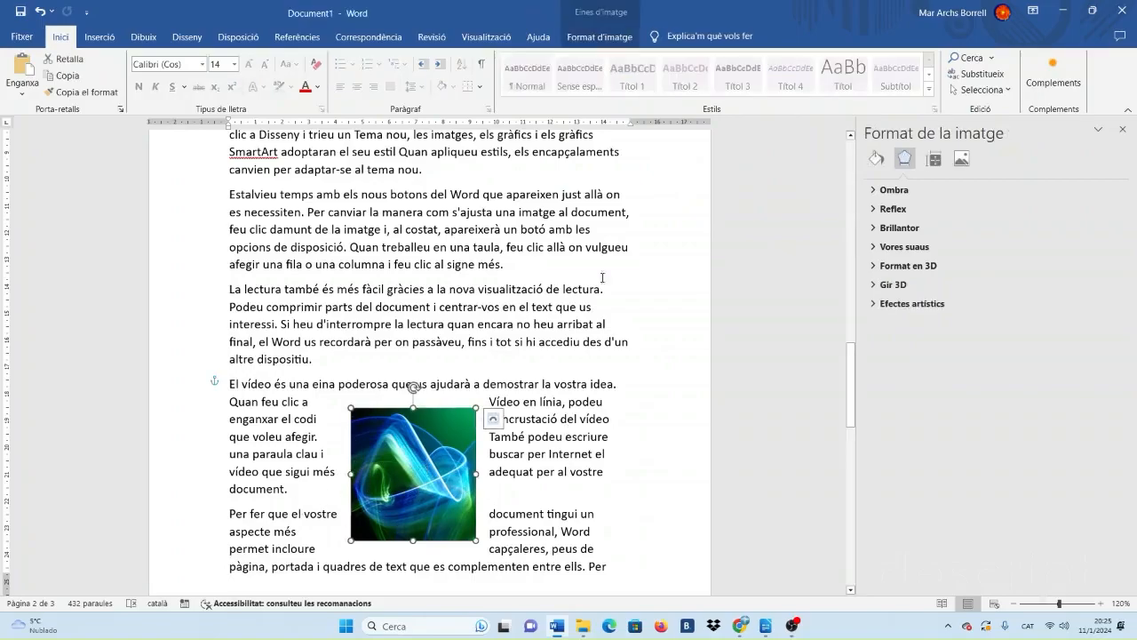
left_click(599, 37)
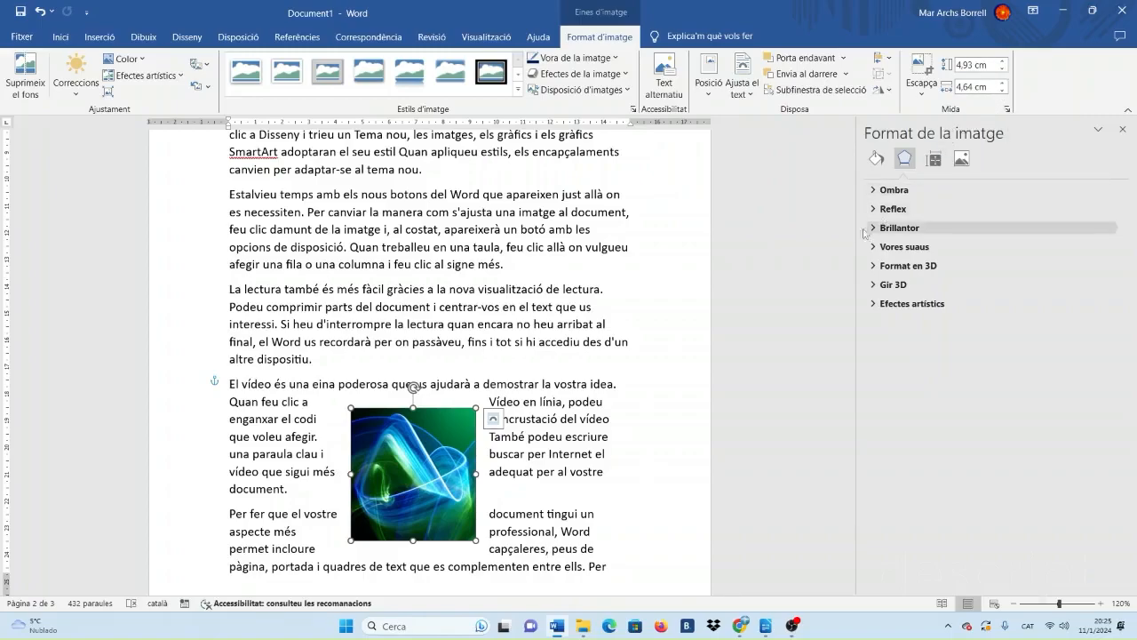
left_click(1008, 109)
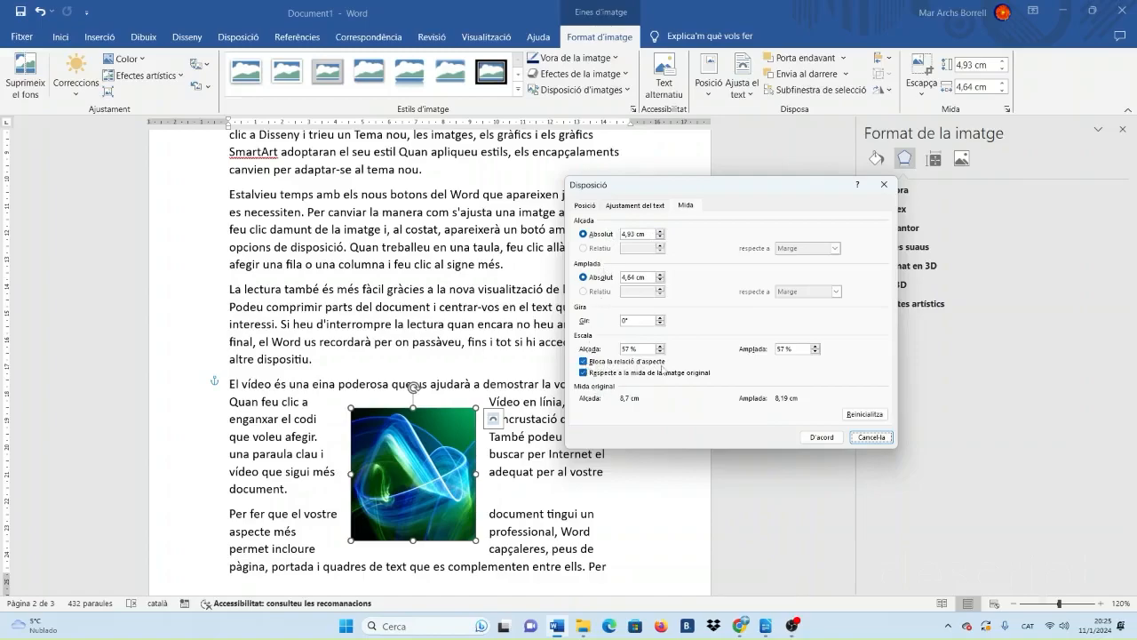
left_click(583, 362)
left_click(820, 437)
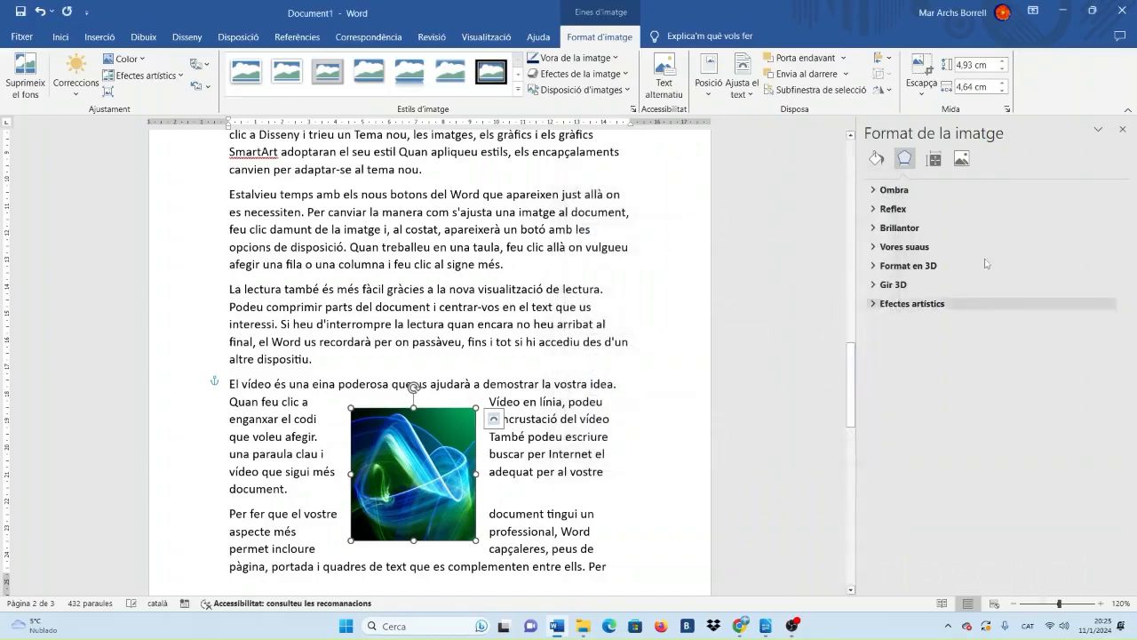
Try increasing the picture's height independently of its width, and undo the resizing and the aspect ratio unlocking.
left_click(1002, 61)
left_click(1002, 61)
left_click(1002, 62)
left_click(1002, 61)
left_click(1002, 61)
left_click(1002, 61)
left_click(1002, 61)
left_click(1002, 61)
left_click(41, 11)
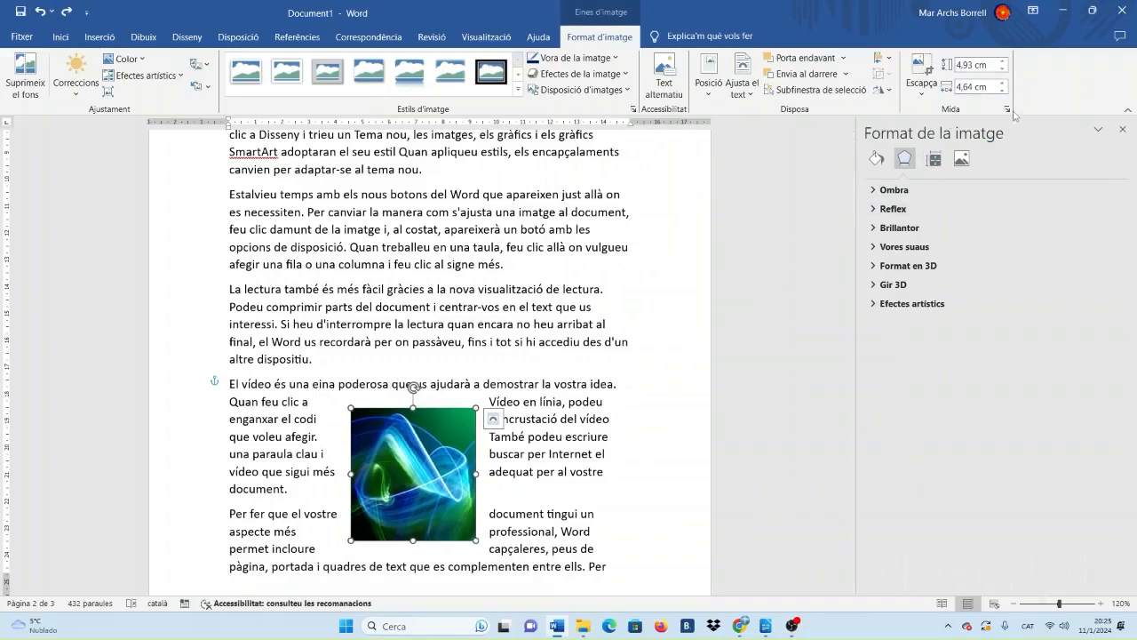
Check that the picture's aspect ratio is locked, and increase its height to 5.6 cm.
left_click(1009, 109)
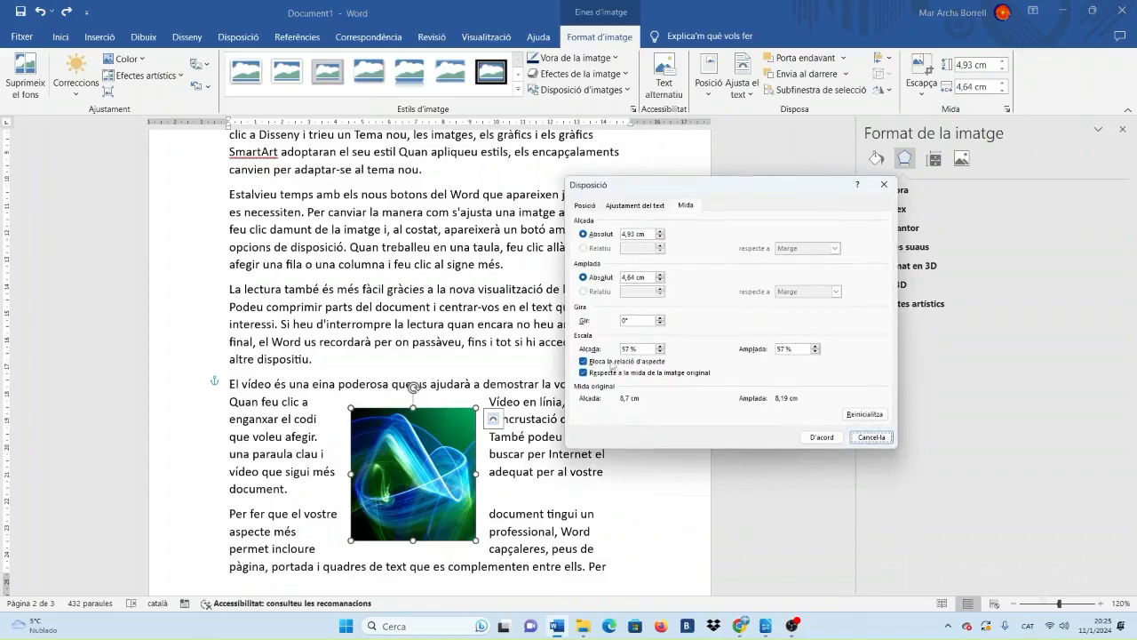
left_click(815, 437)
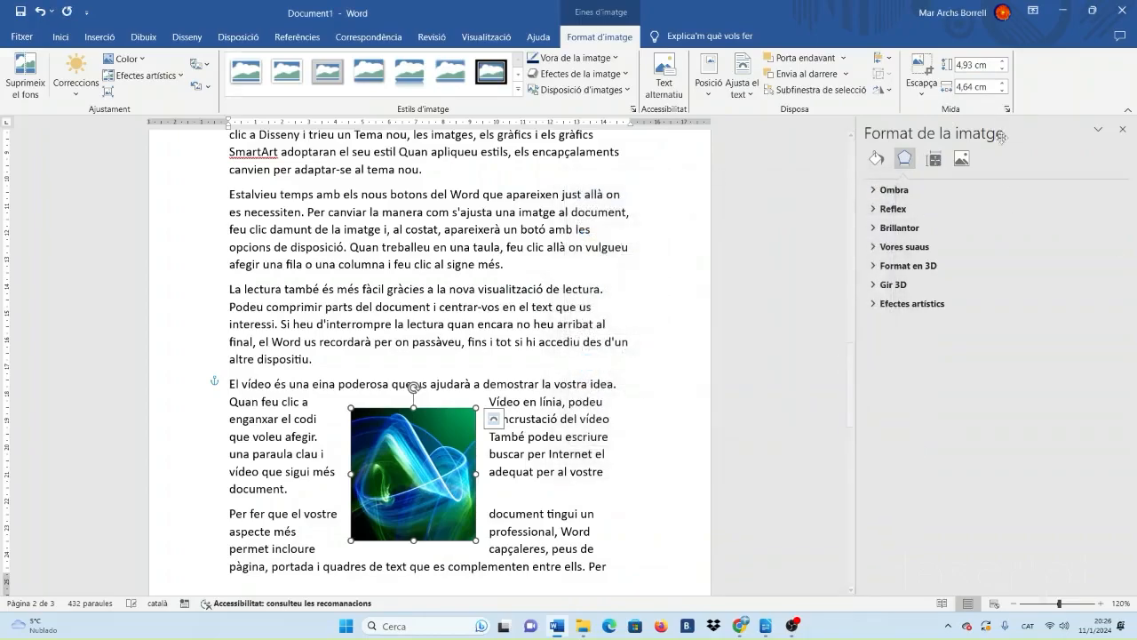
left_click(1003, 63)
left_click(1003, 63)
left_click(1003, 63)
left_click(1003, 63)
left_click(1003, 64)
left_click(1003, 63)
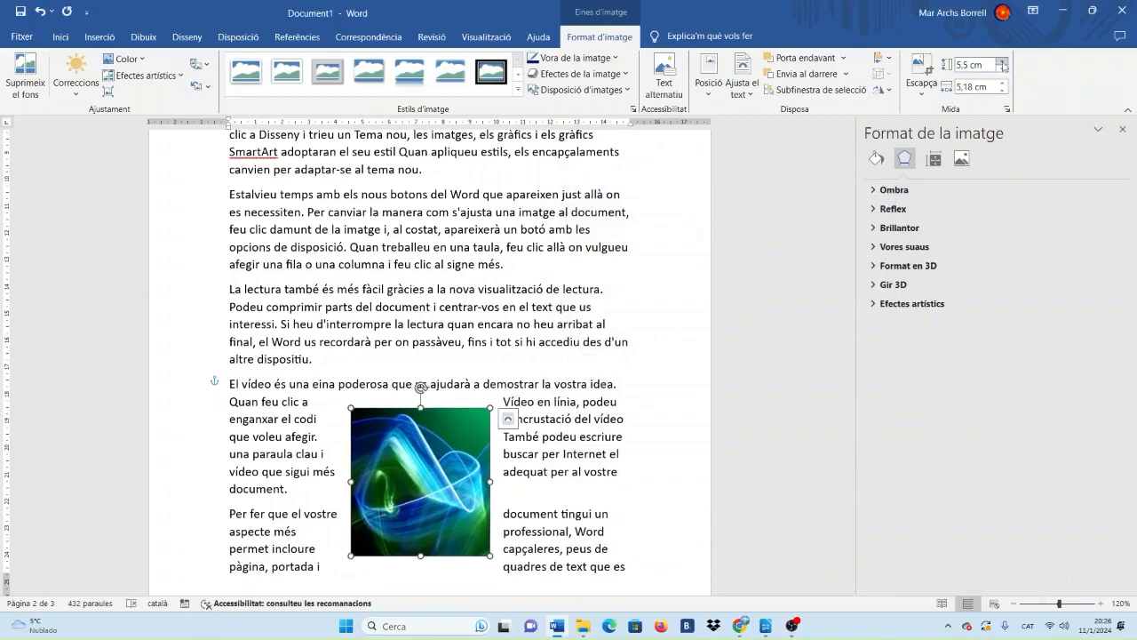
left_click(1003, 63)
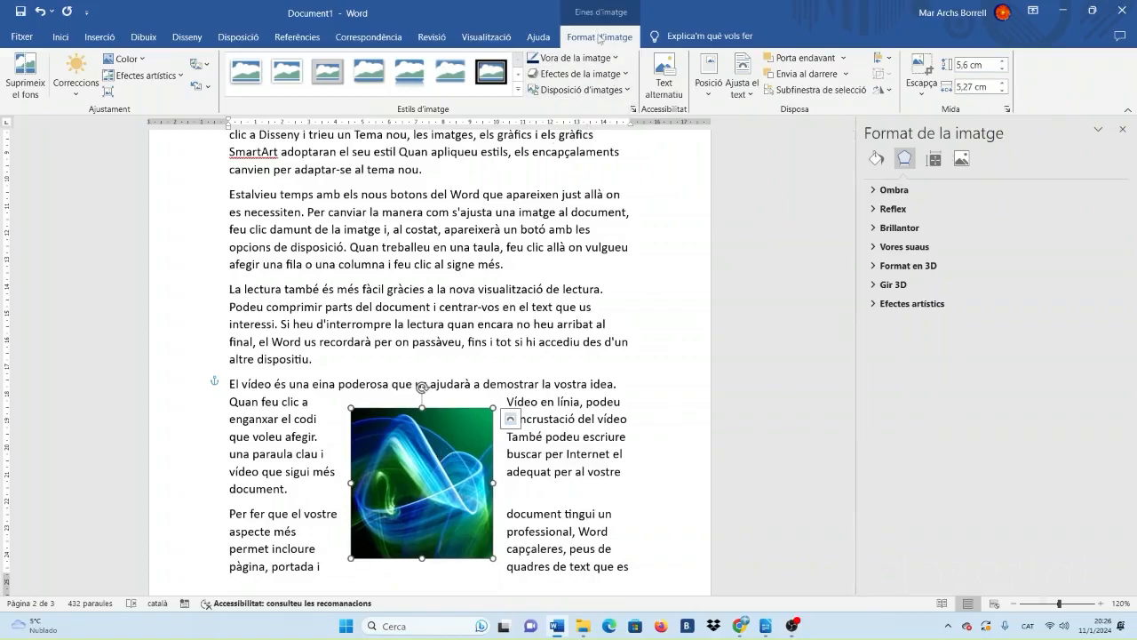
Give the picture a black border with a 6 pt weight.
left_click(614, 58)
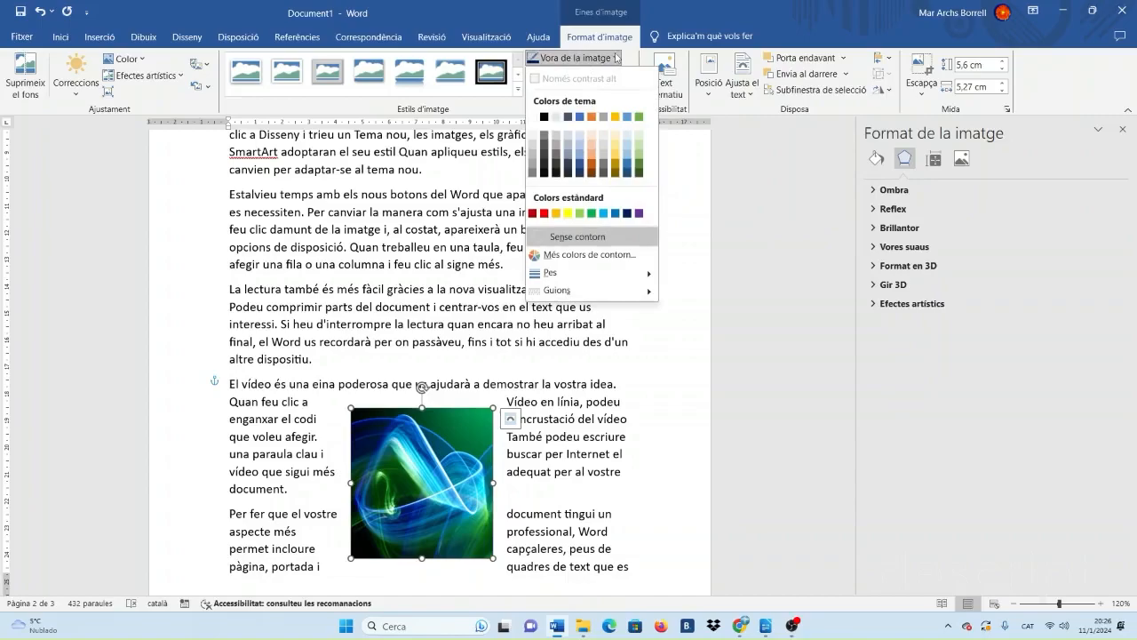
left_click(545, 117)
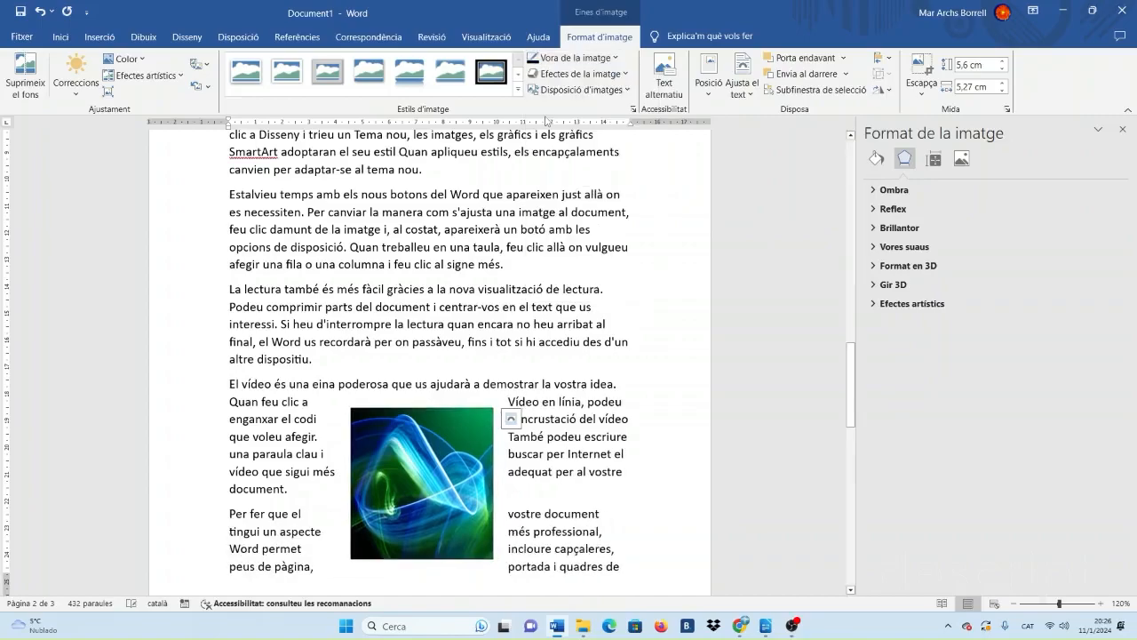
left_click(551, 61)
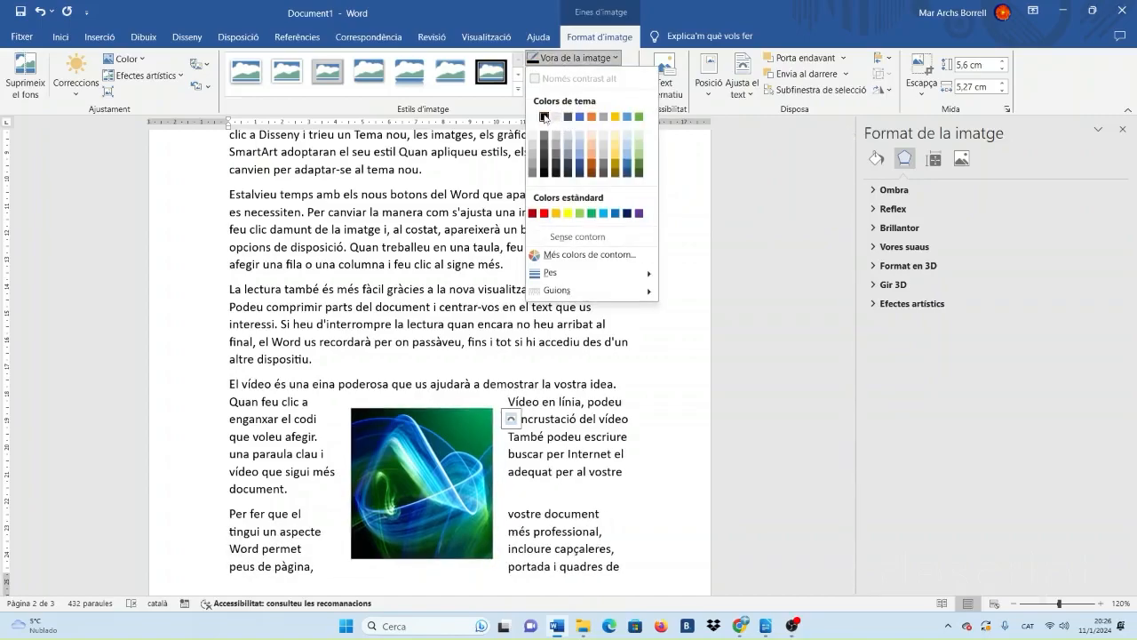
mouse_move(587, 273)
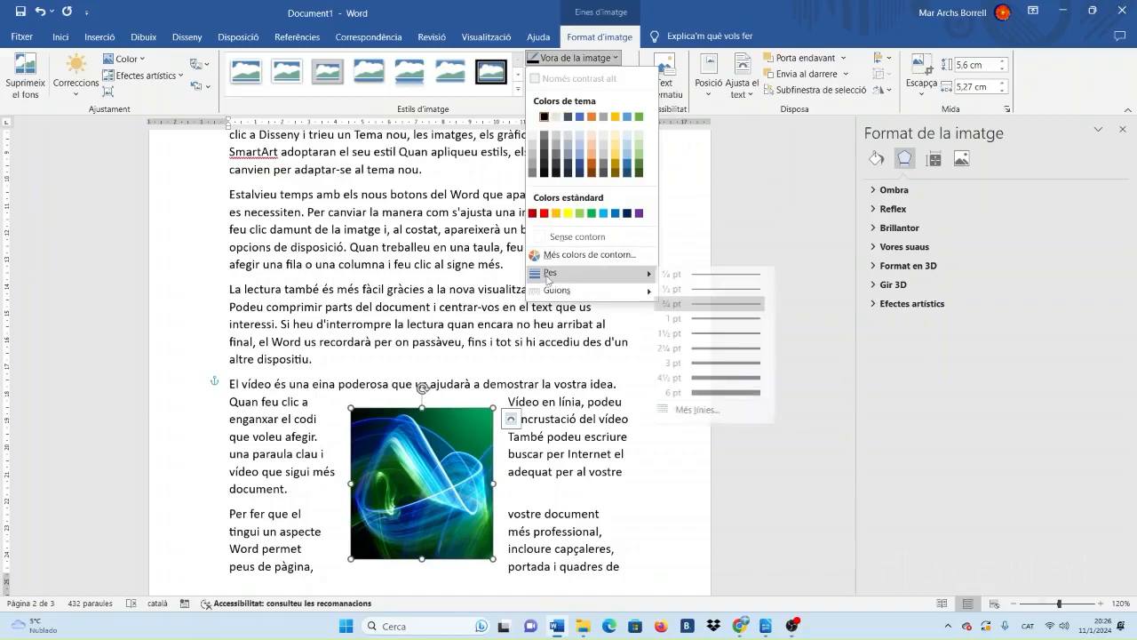
left_click(718, 393)
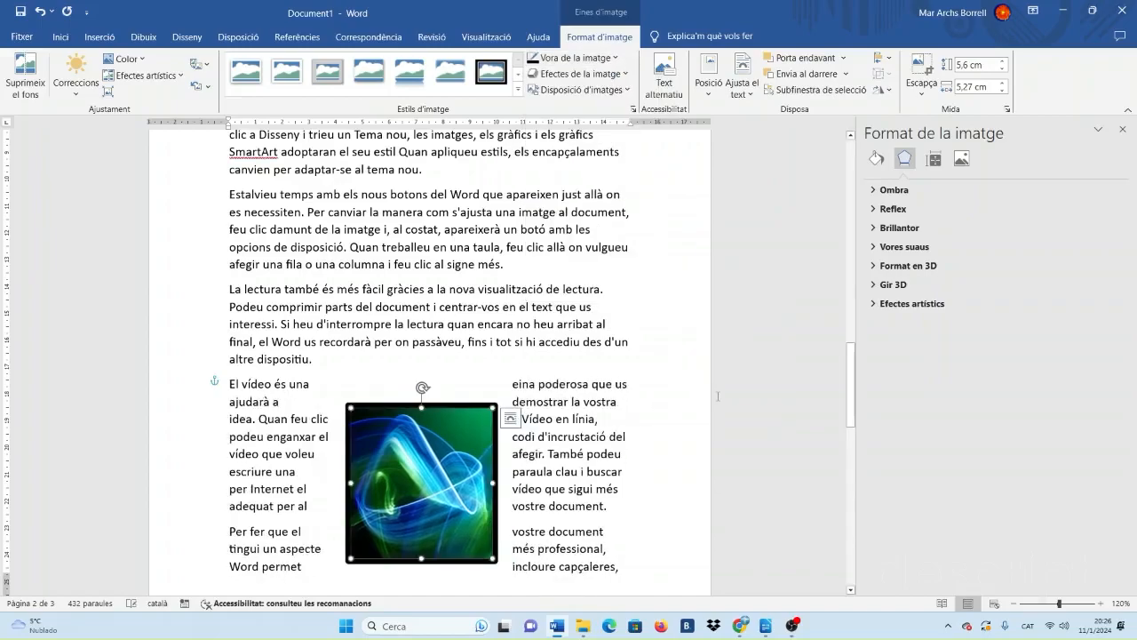
Recolour the picture's border to the standard blue and add the perspective shadow that falls beneath the picture.
left_click(610, 60)
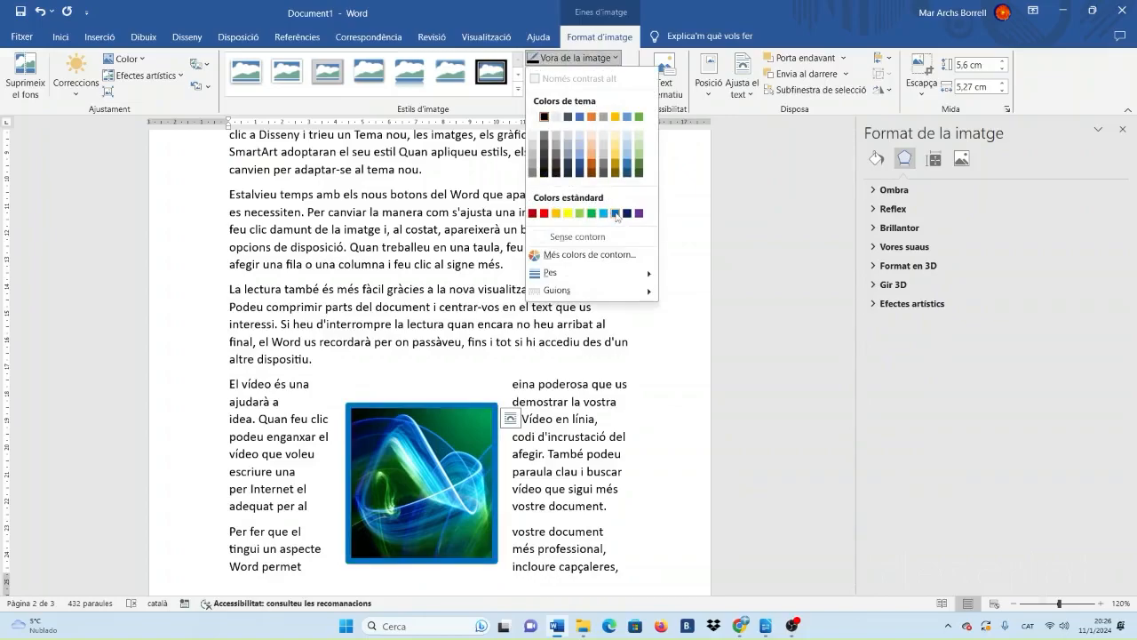
left_click(615, 213)
left_click(609, 76)
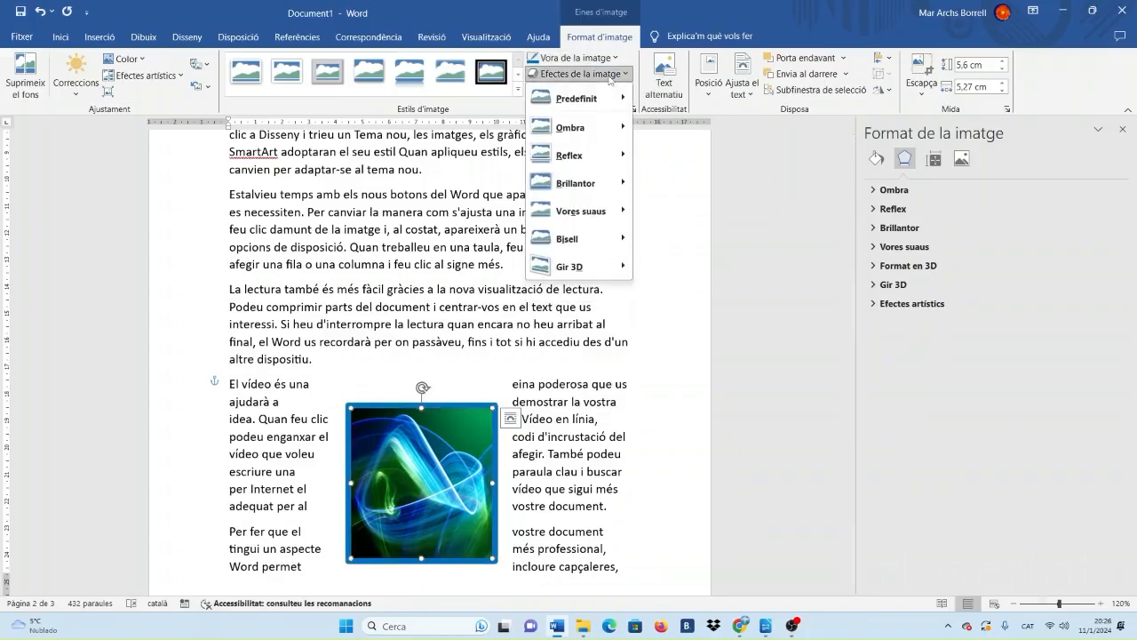
mouse_move(577, 127)
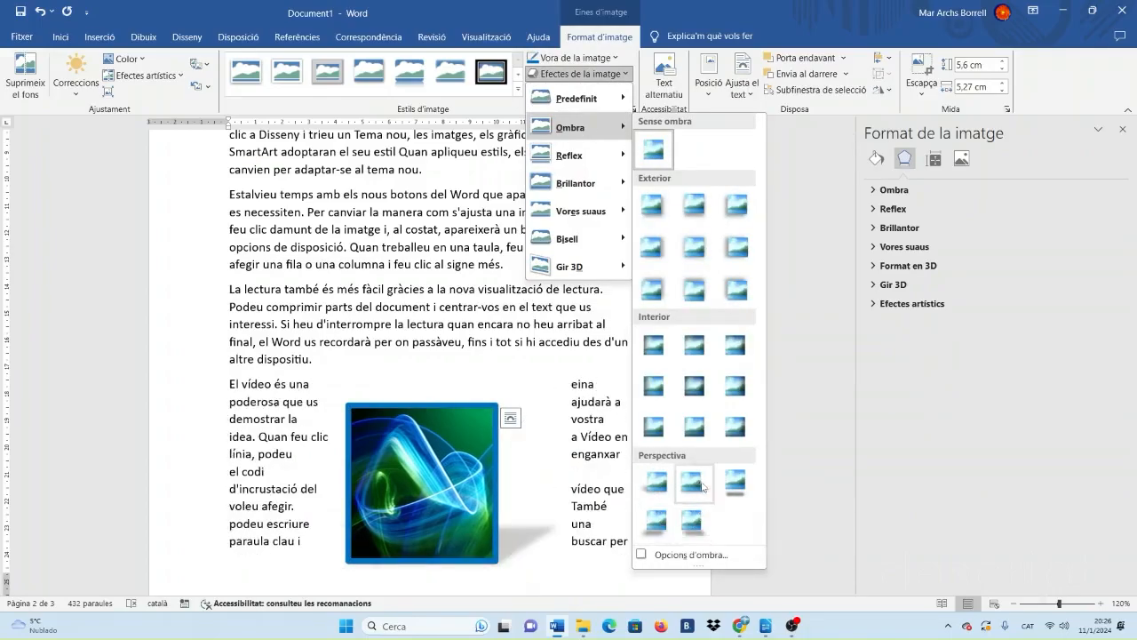
left_click(729, 485)
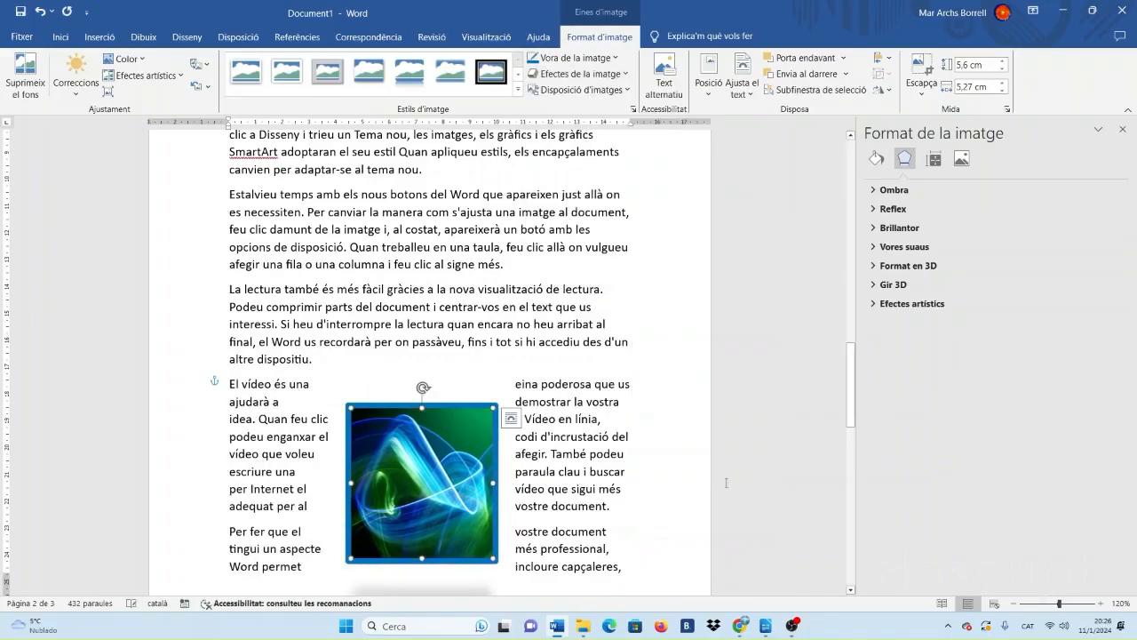
scroll(580, 404, "down", 2)
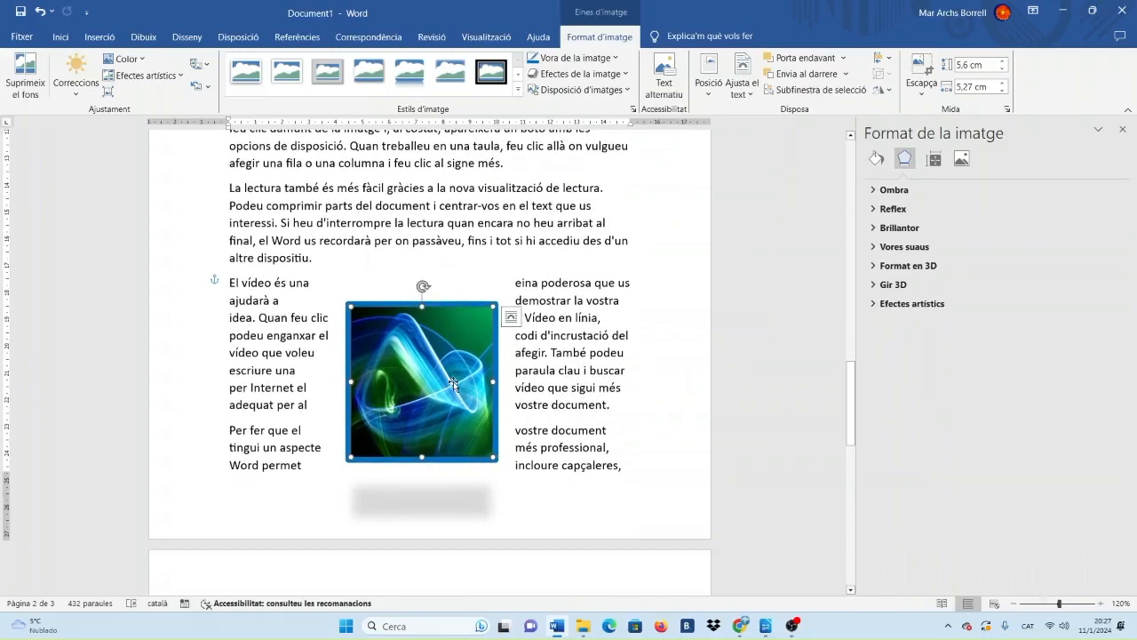
right_click(414, 363)
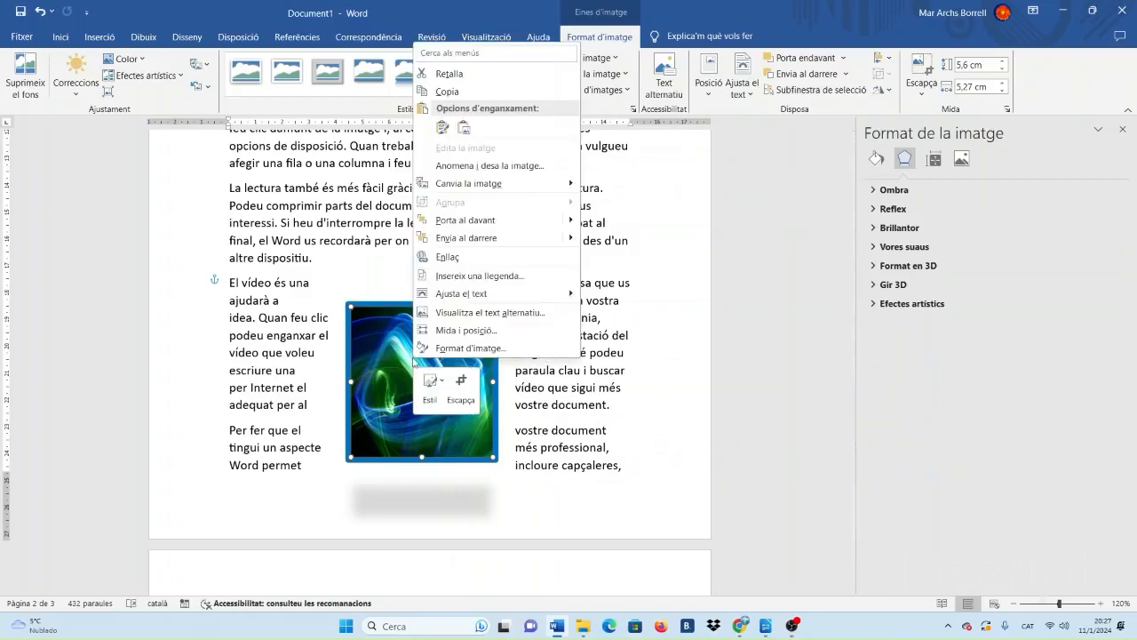
left_click(444, 257)
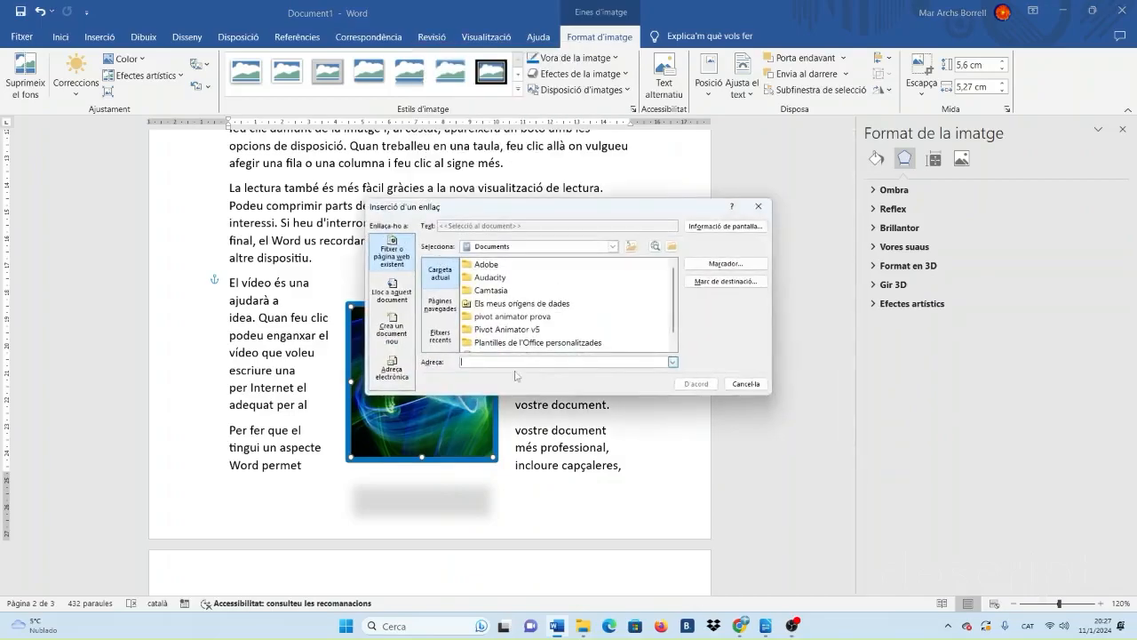
type("www.google.com")
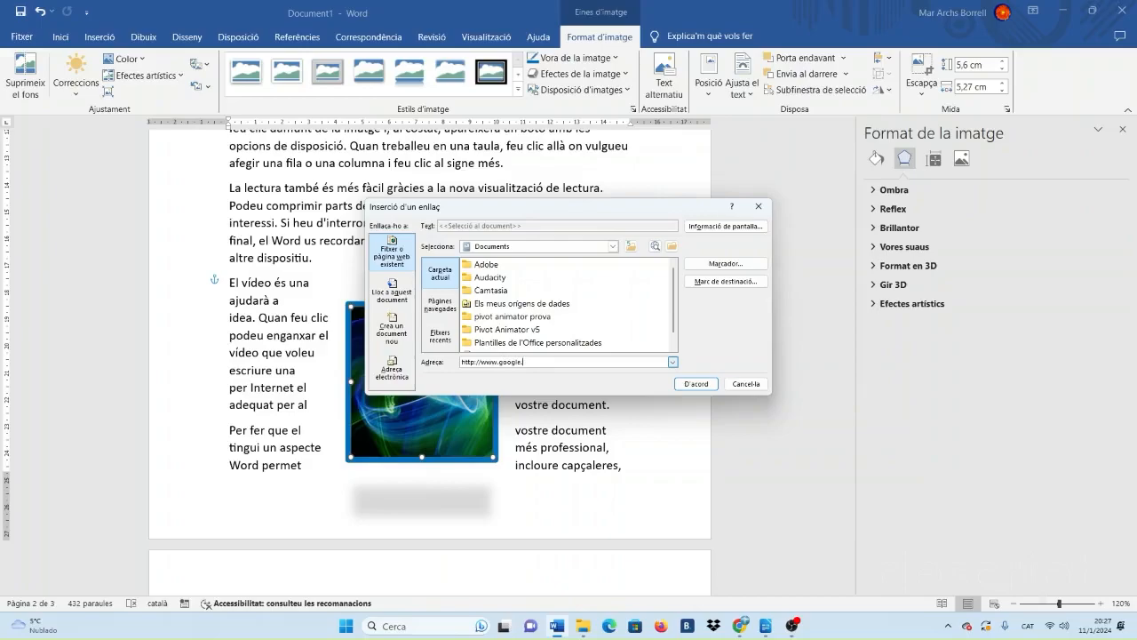
left_click(691, 383)
left_click(752, 504)
Test the picture's link by following it to the web page, and close the browser window.
left_click(419, 411)
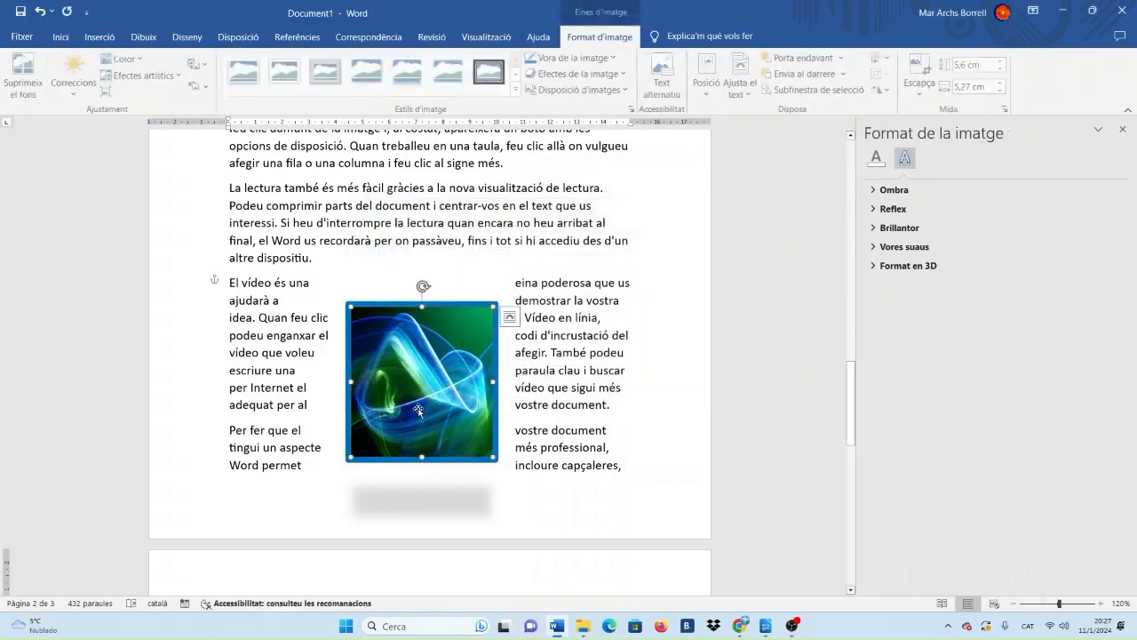
left_click(522, 496)
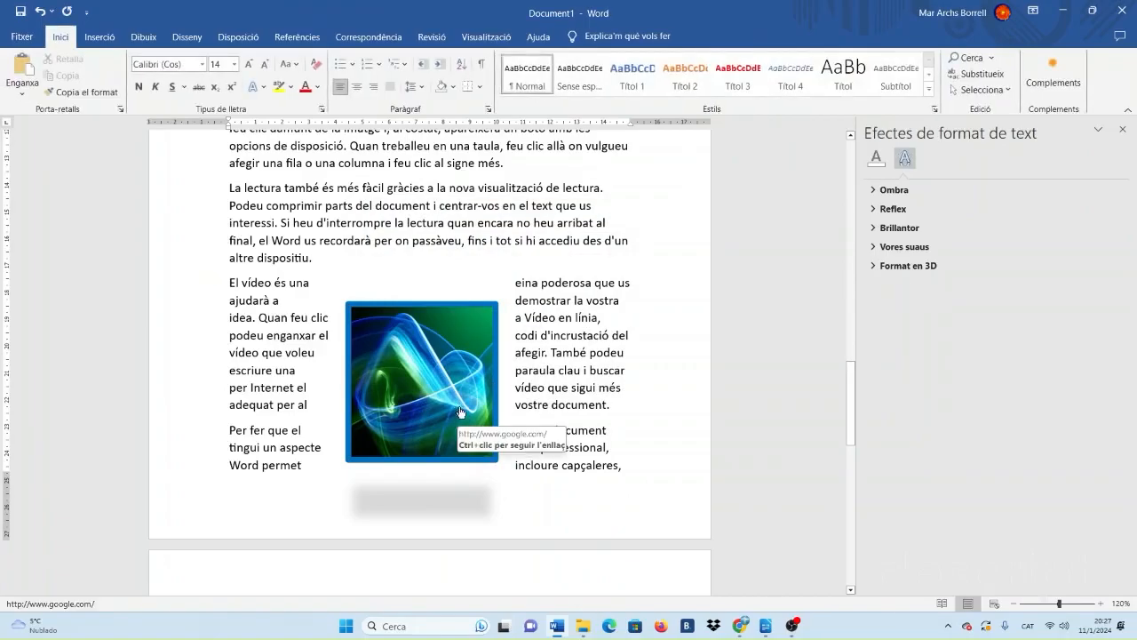
left_click(459, 408, "ctrl")
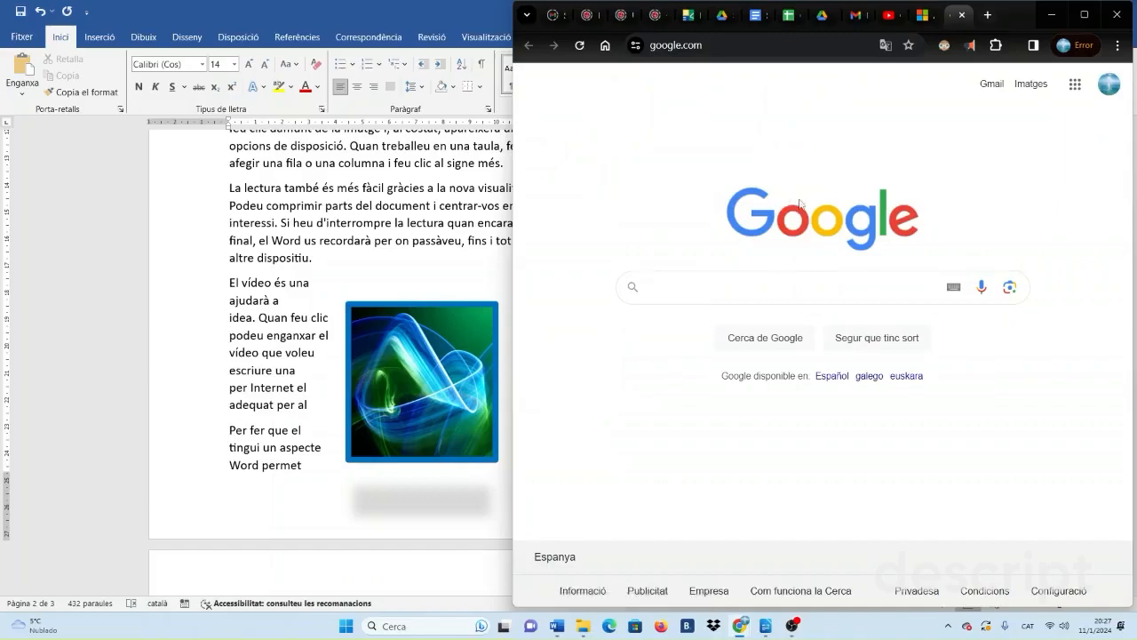
left_click(1116, 14)
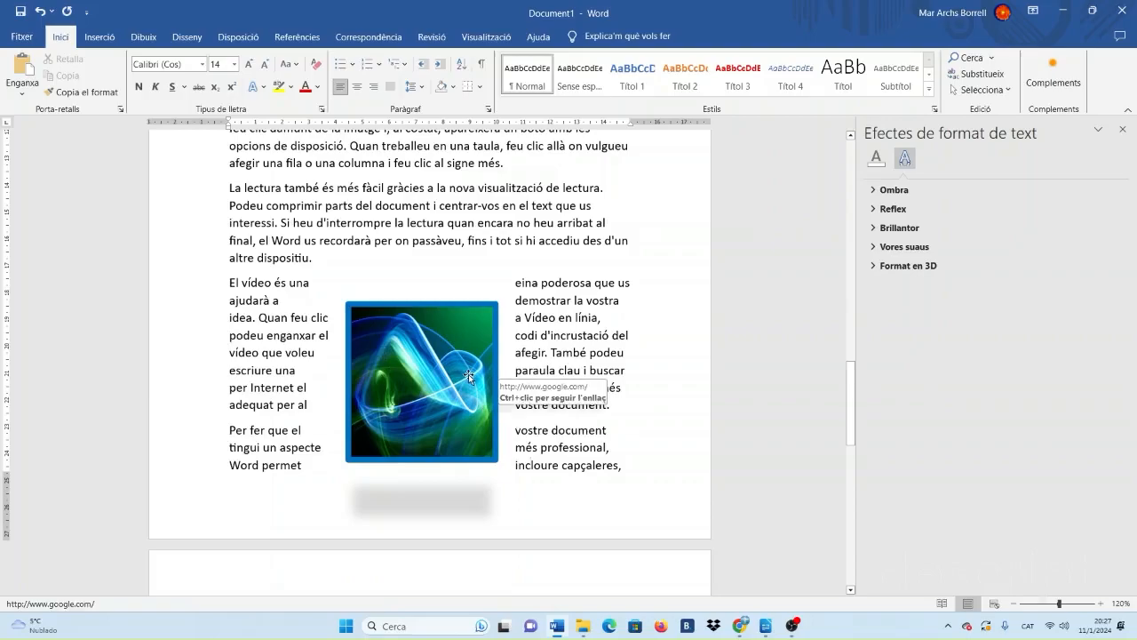
Try to caption the picture "Il·lustració 1 Dibuix" below the selected item, and accept the automatic caption settings.
left_click(423, 380)
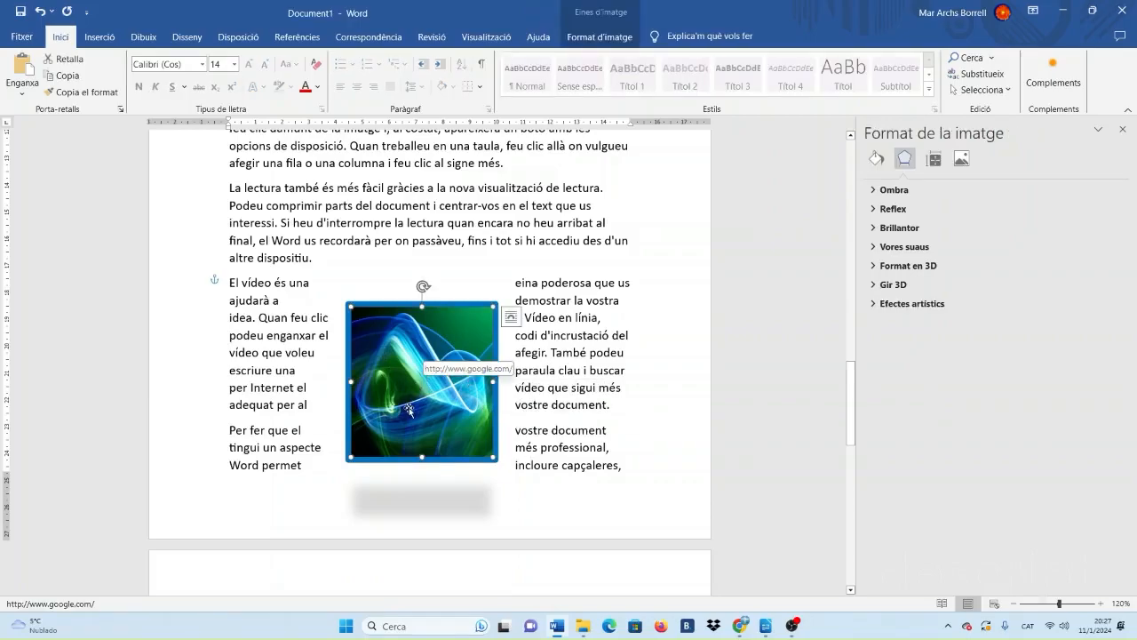
right_click(411, 408)
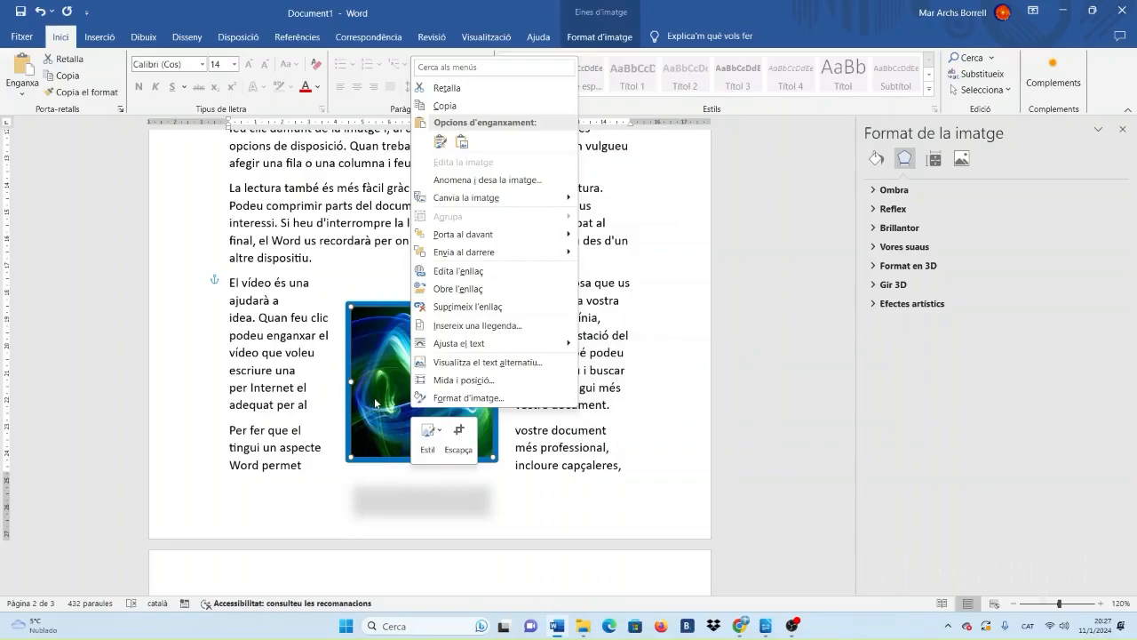
left_click(471, 325)
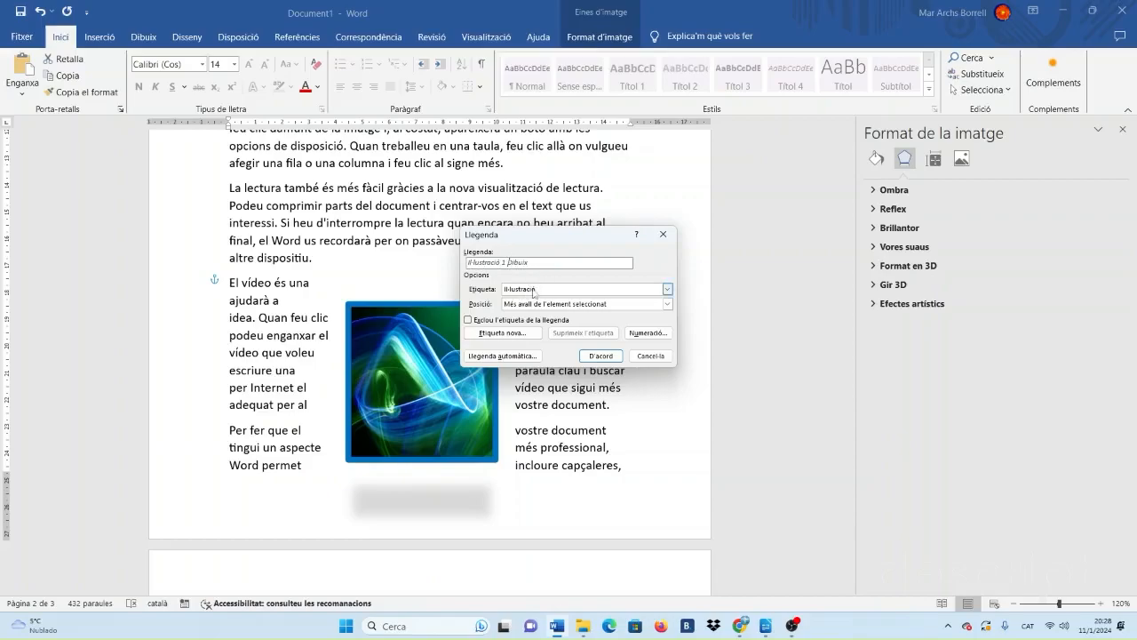
left_click(667, 289)
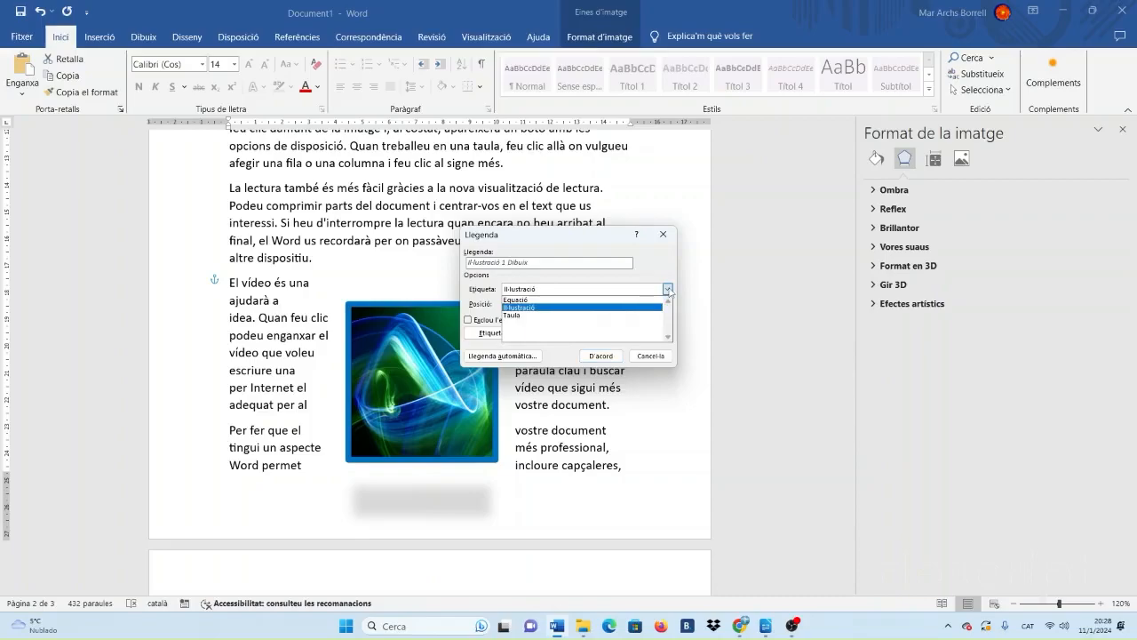
left_click(608, 307)
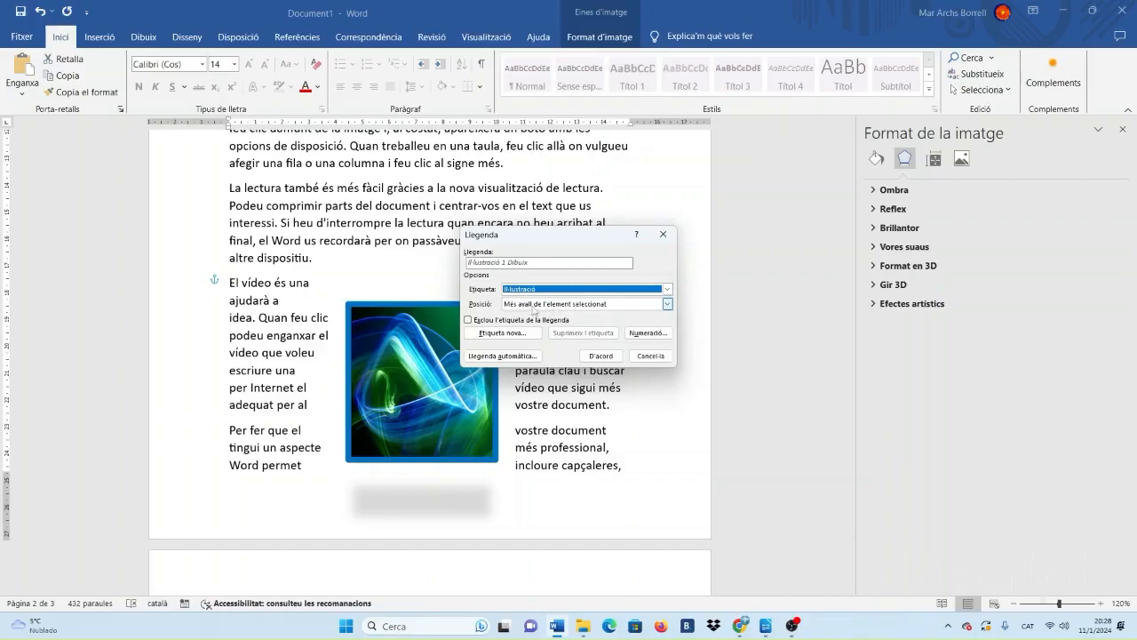
left_click(667, 305)
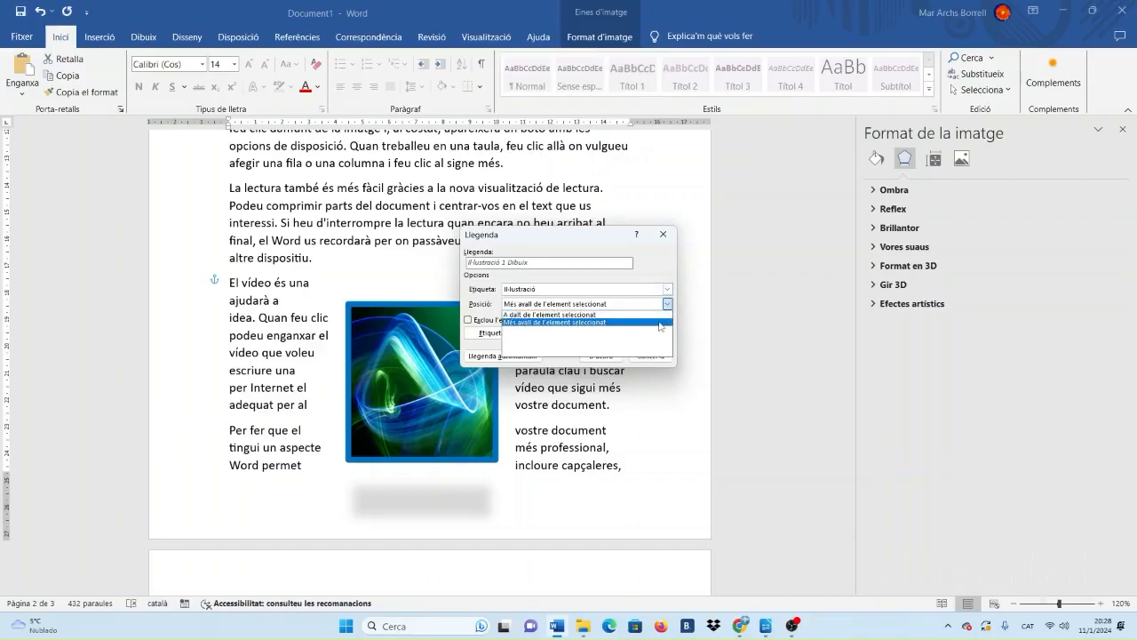
left_click(662, 322)
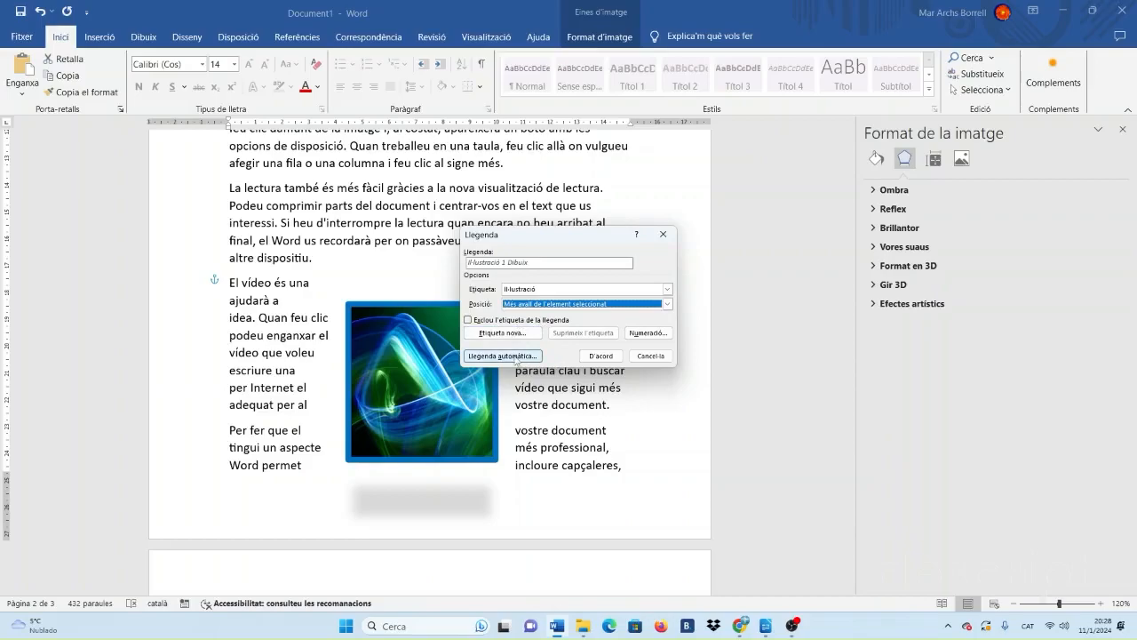
left_click(502, 356)
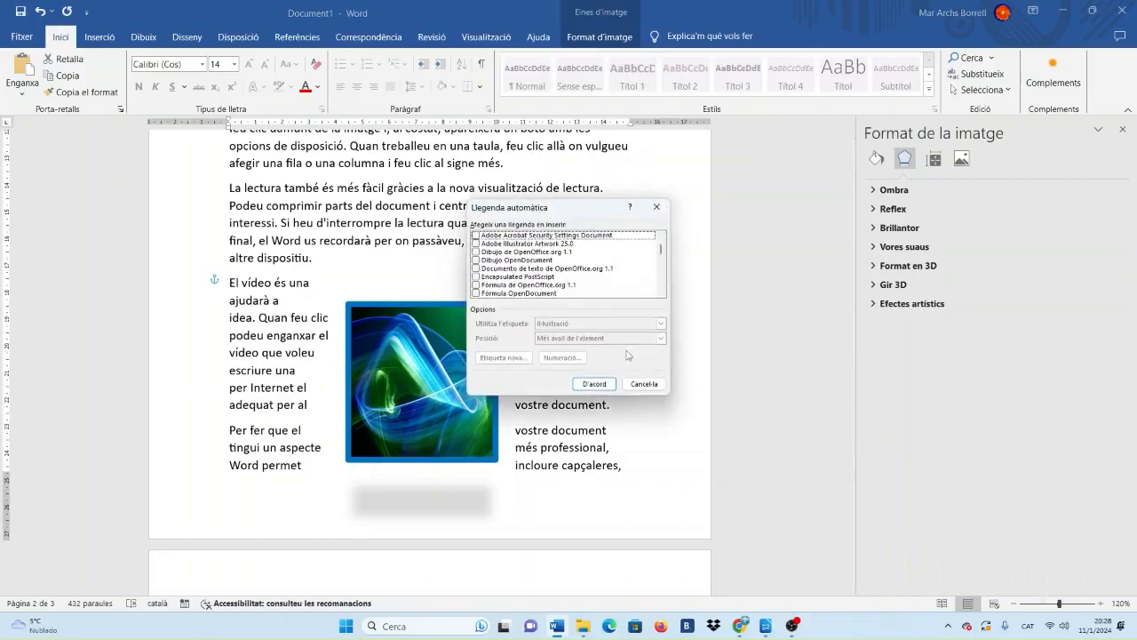
left_click(607, 384)
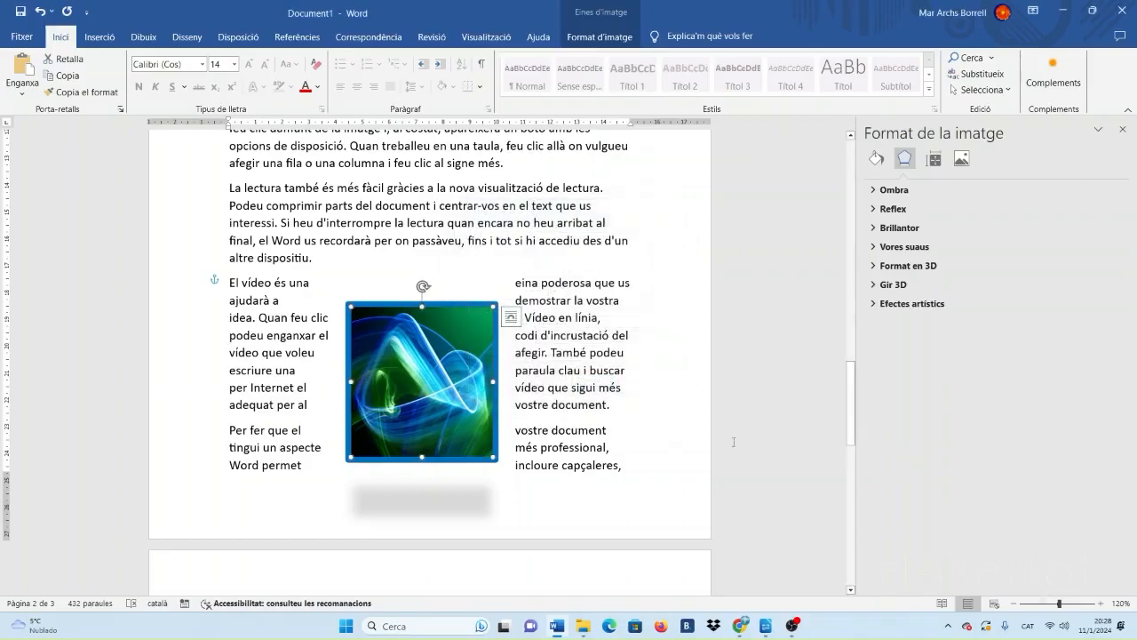
Insert the caption "Il·lustració 1 Dibuix" below the blue-bordered picture.
left_click(682, 430)
right_click(409, 375)
left_click(473, 288)
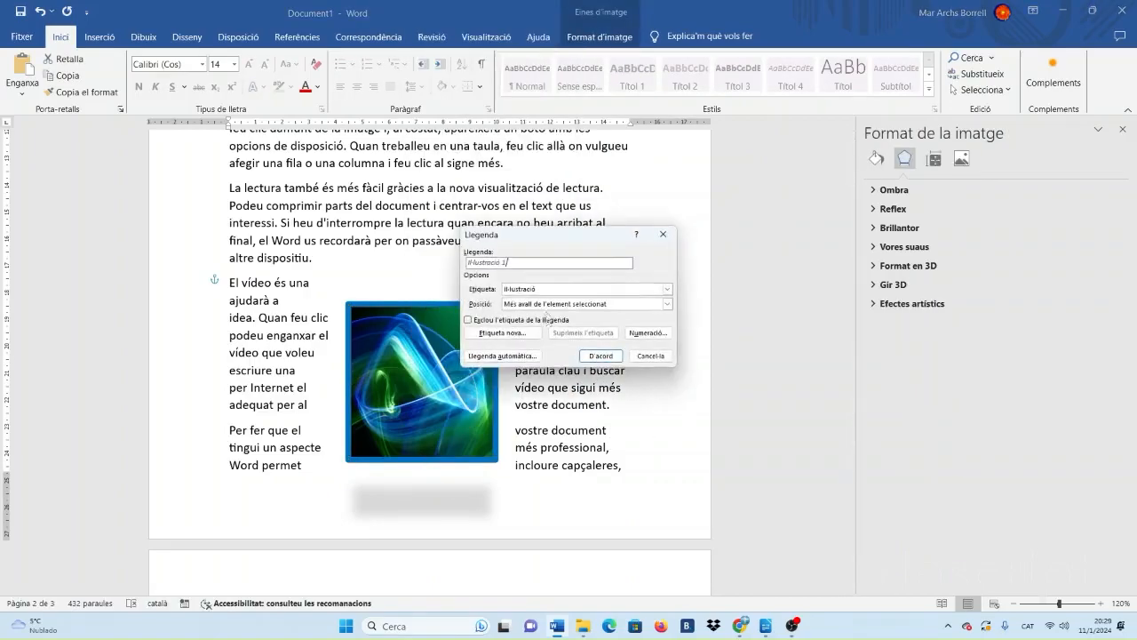
type("Dibuix")
left_click(601, 356)
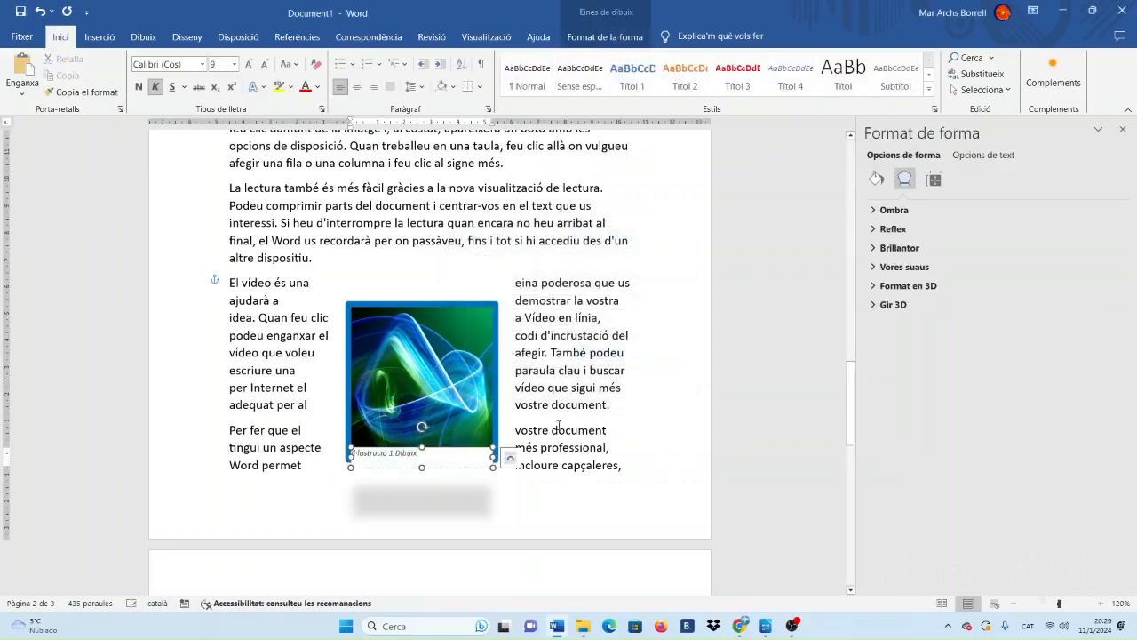
left_click(702, 394)
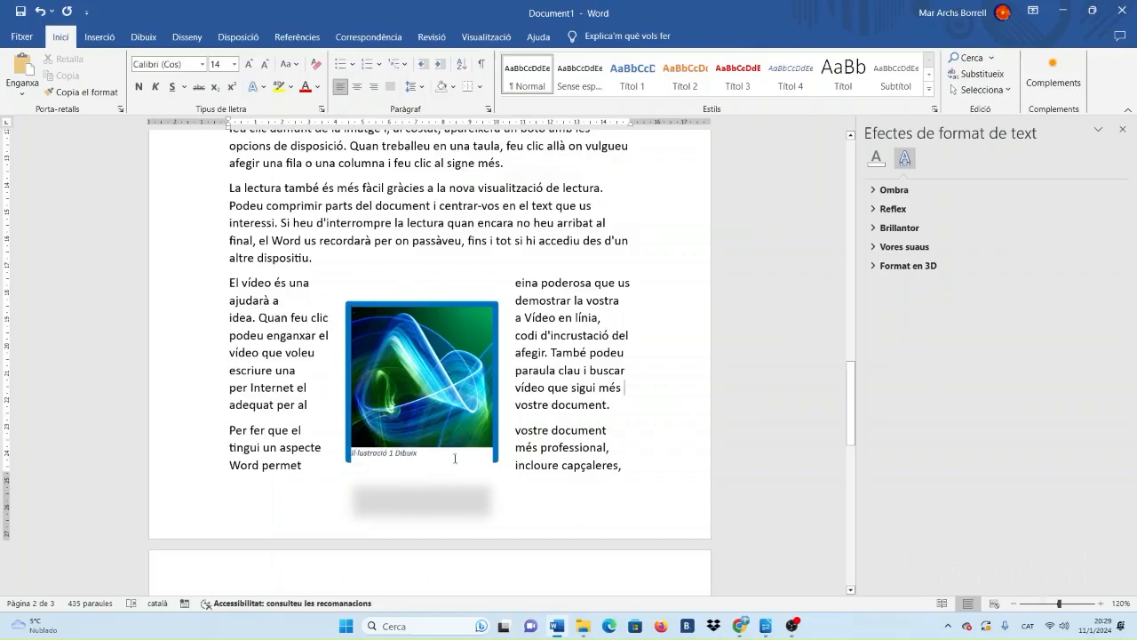
Insert the PLANET9 picture from this device in a new paragraph above "Els diferents temes", and shrink it to about 4.6 × 8.17 cm.
scroll(454, 449, "down", 4)
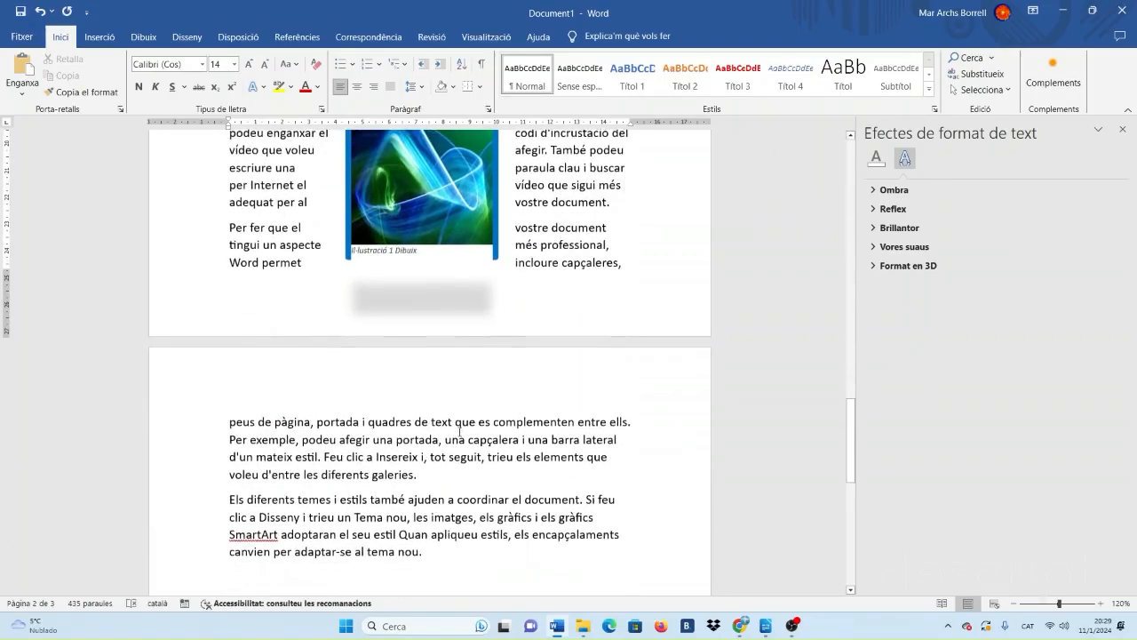
scroll(460, 431, "down", 1)
left_click(431, 416)
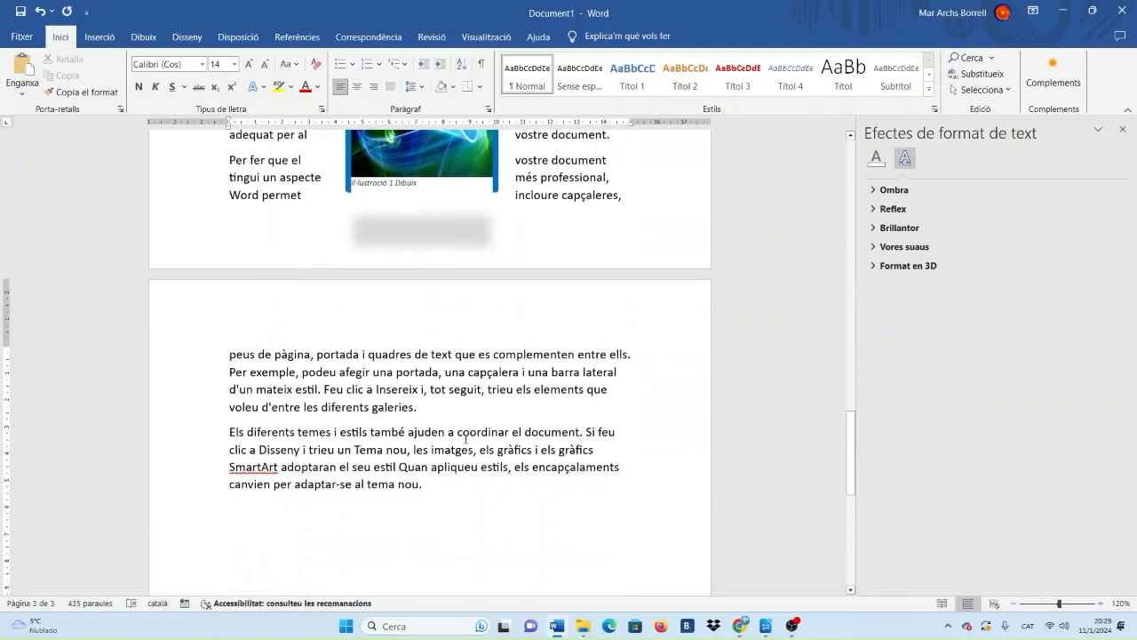
key("Return")
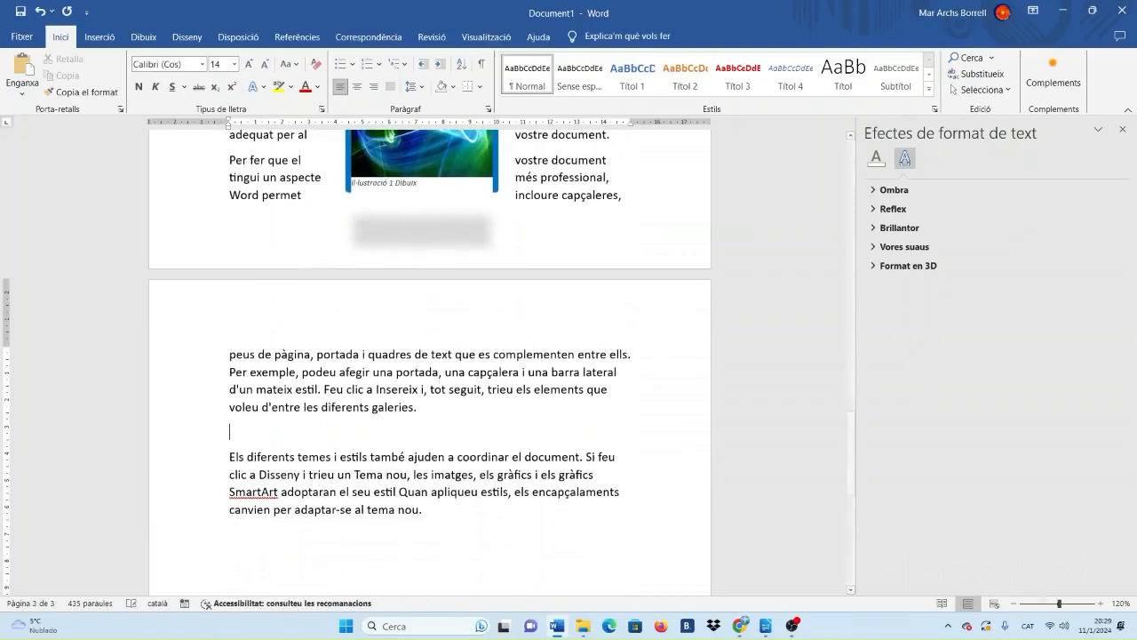
left_click(100, 37)
left_click(168, 72)
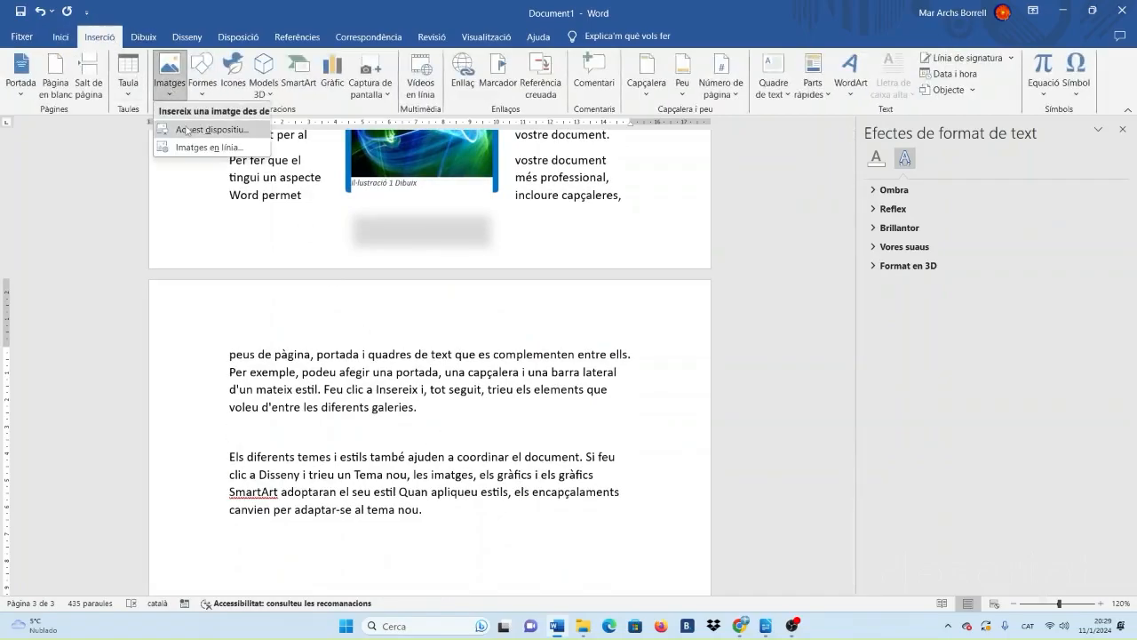
left_click(188, 131)
double_click(447, 124)
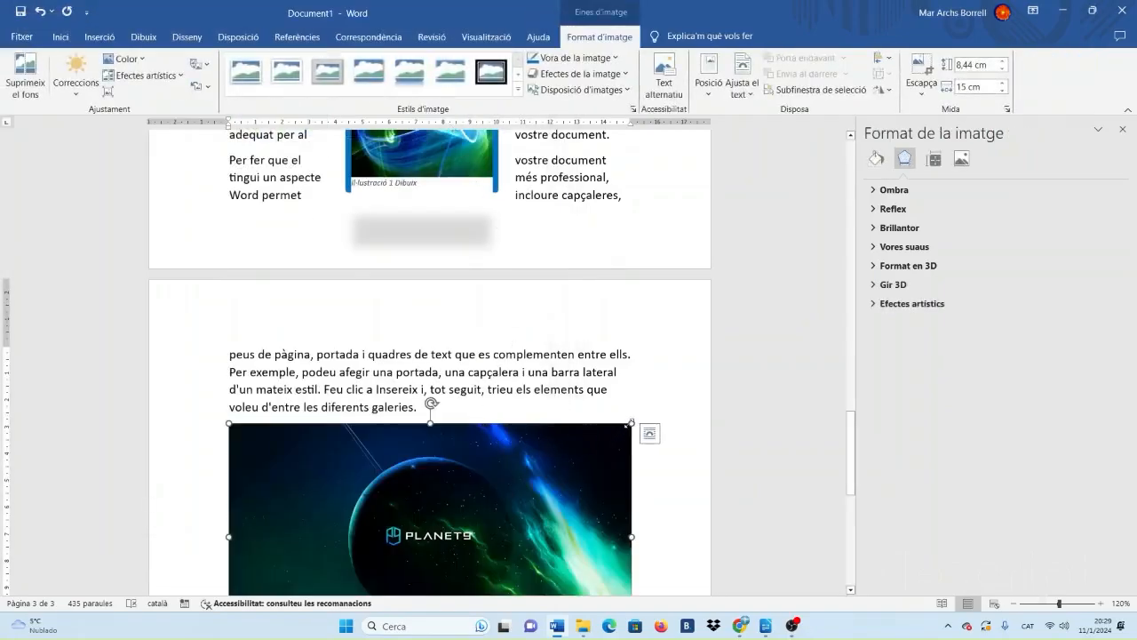
left_click_drag(630, 423, 368, 527)
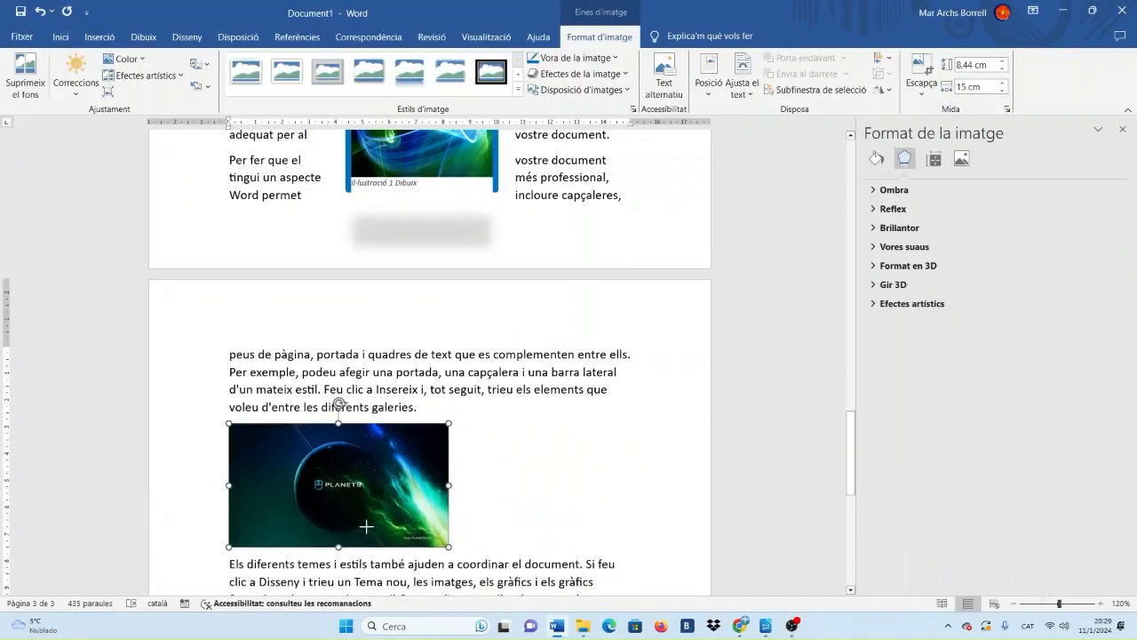
Insert the caption "Il·lustració 2 Dibuix 2" below the PLANET9 picture, and compare it with the first picture's caption.
right_click(351, 485)
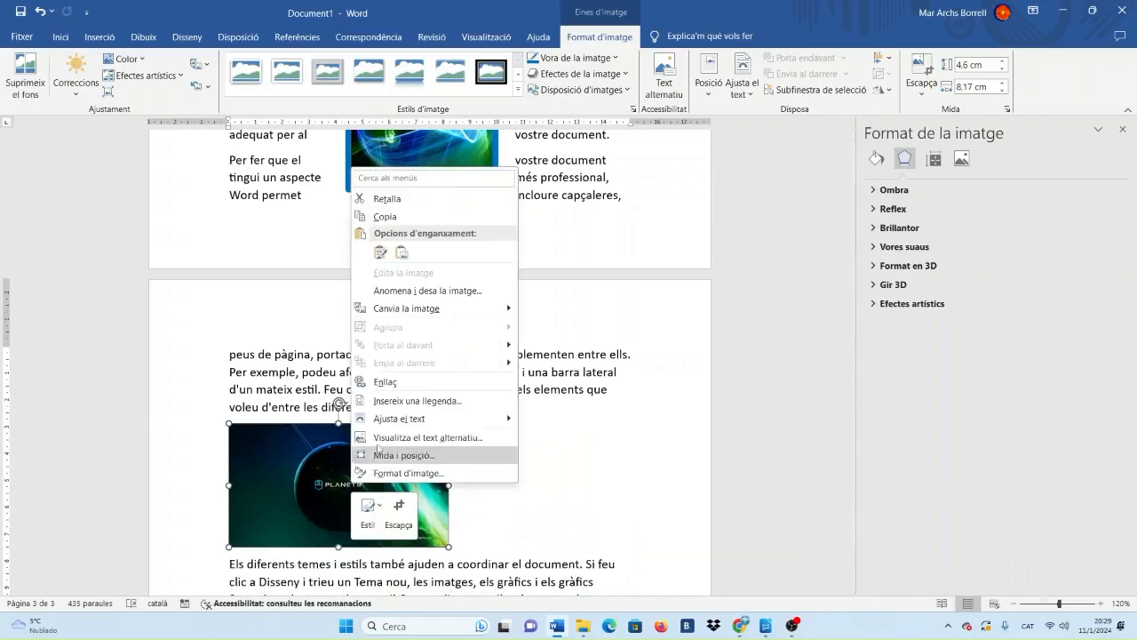
left_click(388, 406)
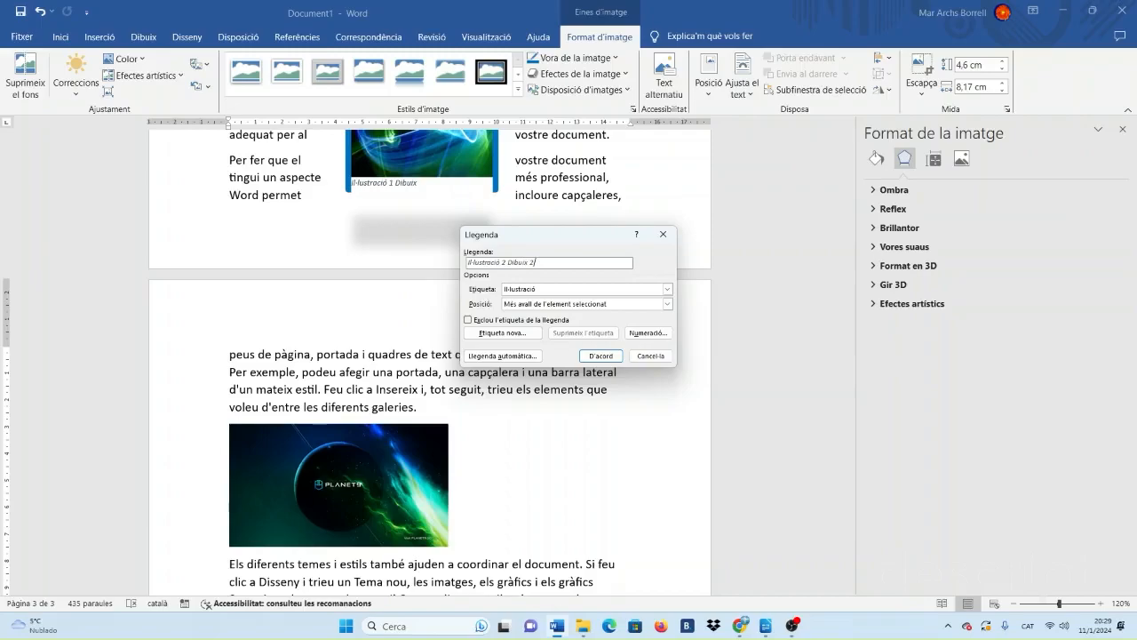
left_click(601, 357)
scroll(589, 457, "down", 3)
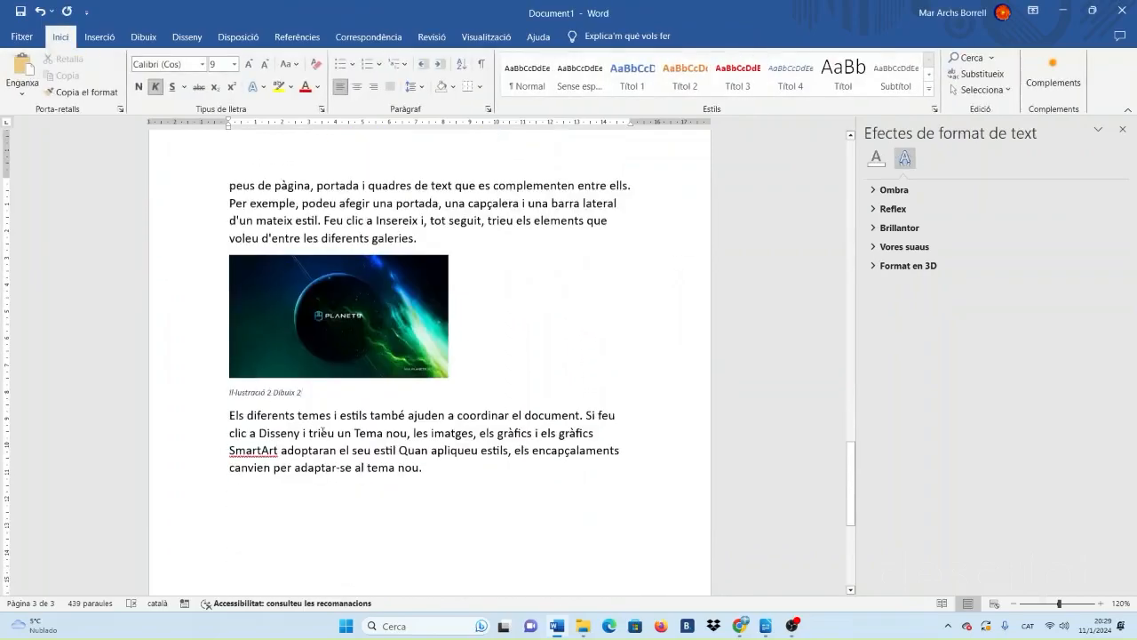
scroll(320, 430, "up", 5)
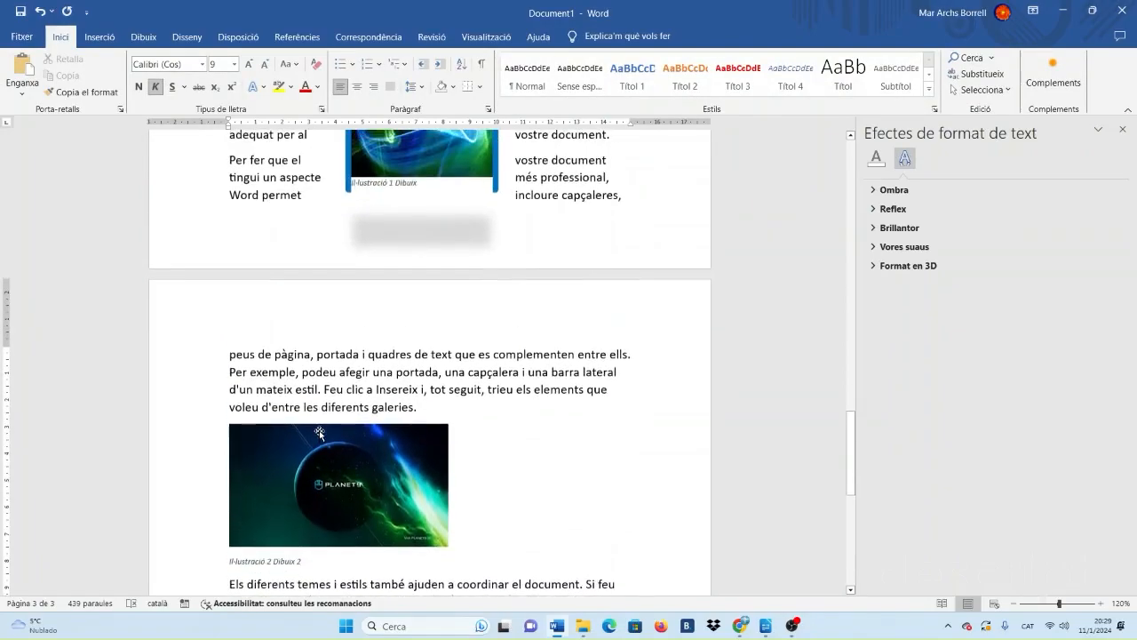
scroll(417, 333, "up", 5)
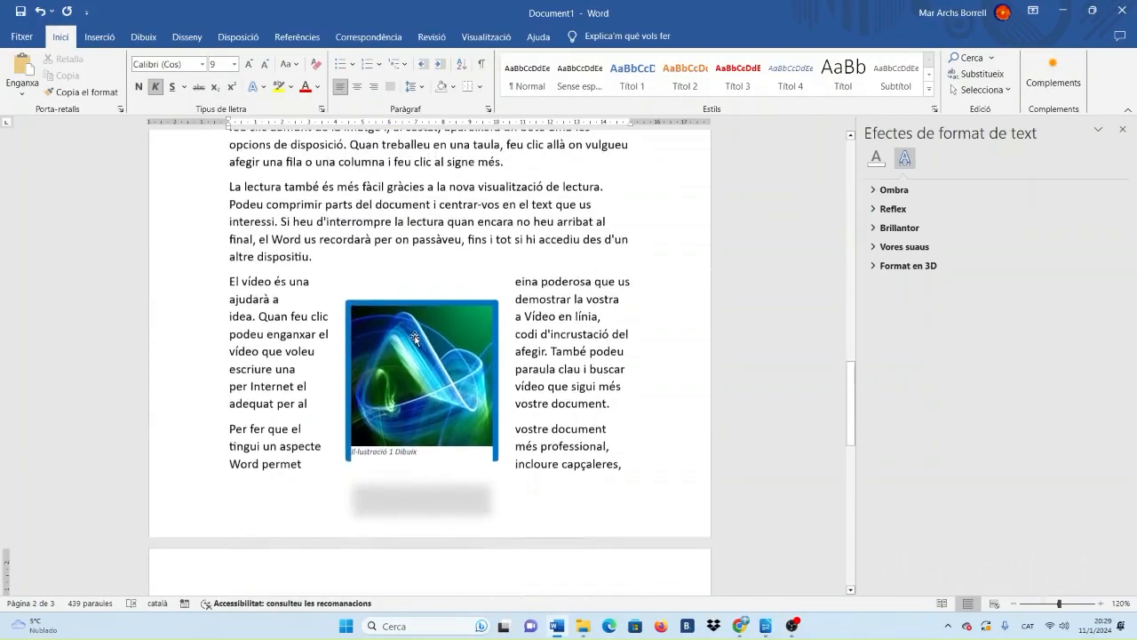
Insert a table of illustrations with the default settings in the empty paragraph below the document's last paragraph.
scroll(415, 338, "up", 1)
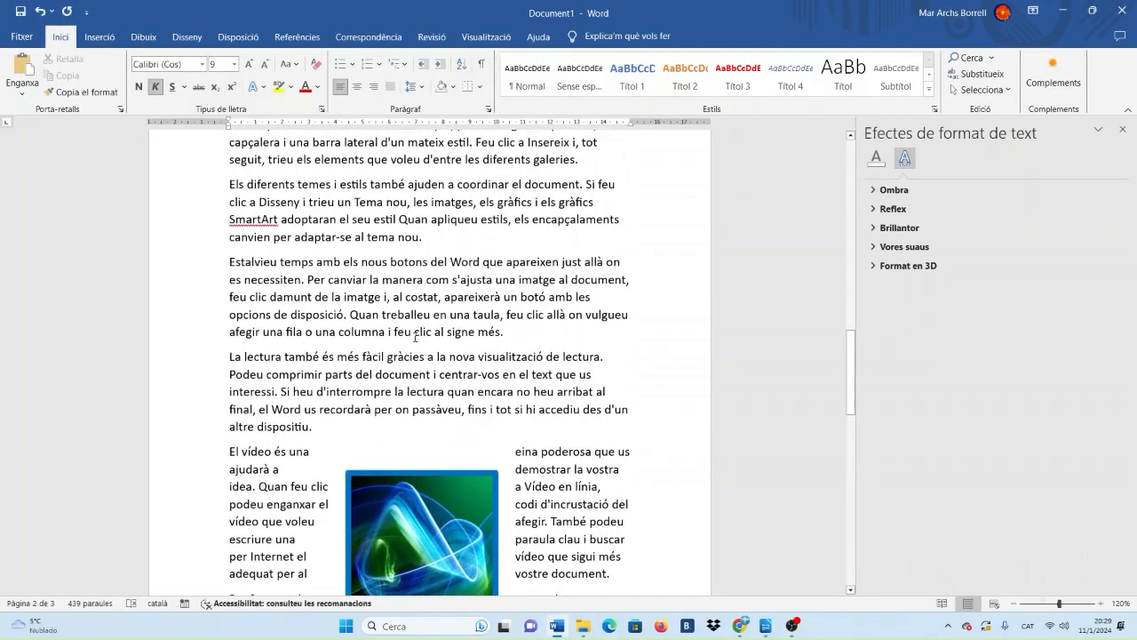
scroll(415, 337, "up", 4)
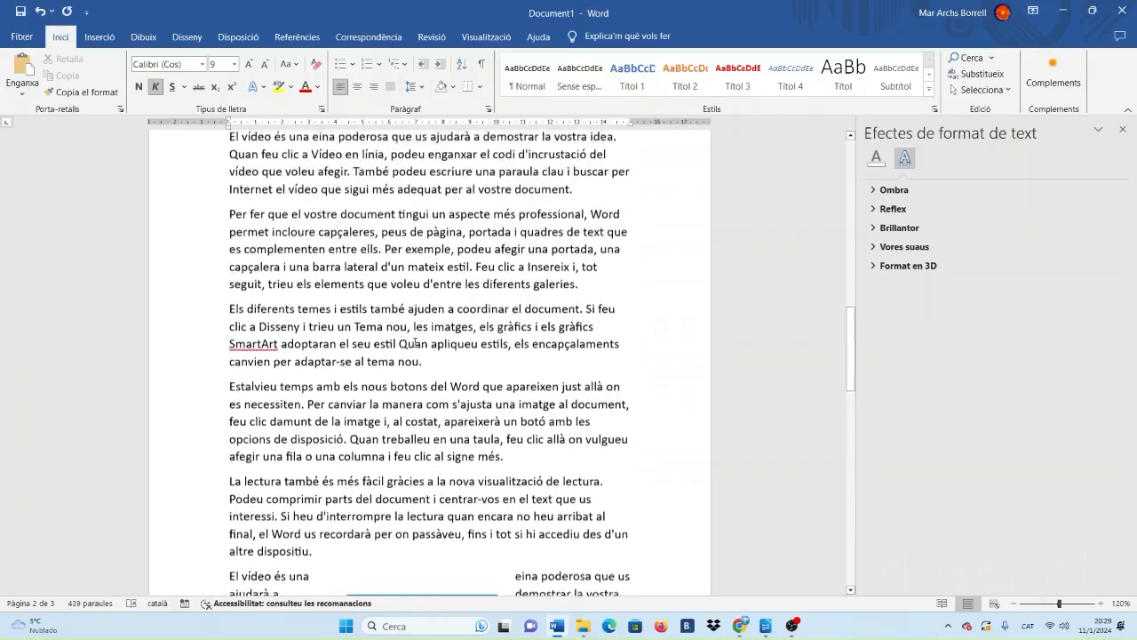
scroll(415, 342, "up", 2)
scroll(415, 340, "down", 8)
scroll(415, 339, "down", 8)
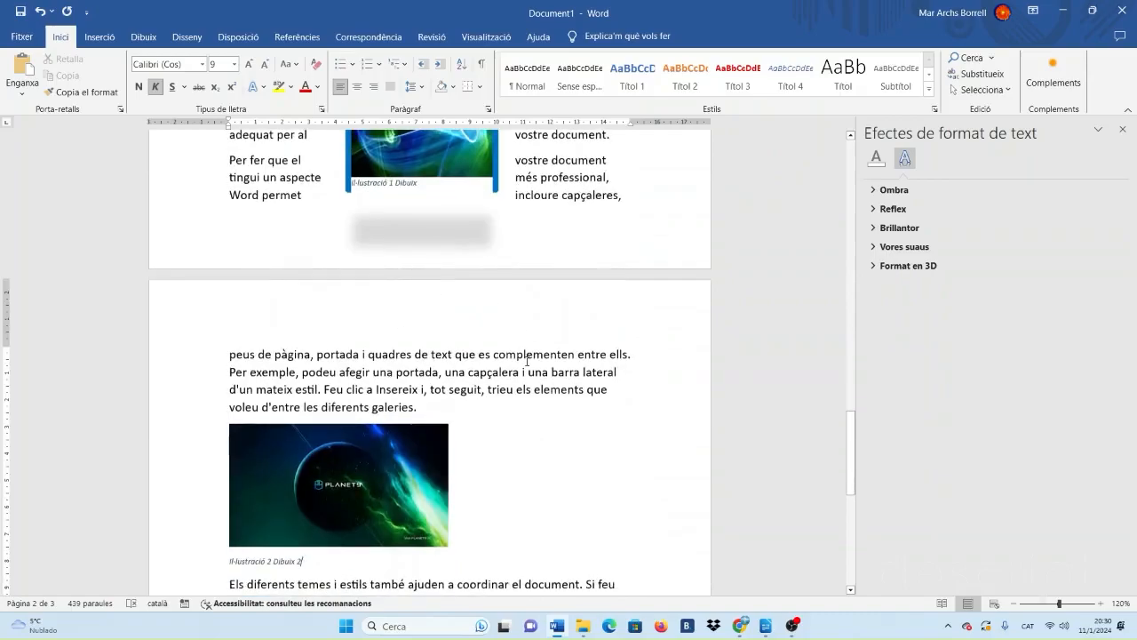
scroll(518, 366, "up", 8)
scroll(518, 366, "down", 10)
left_click(244, 503)
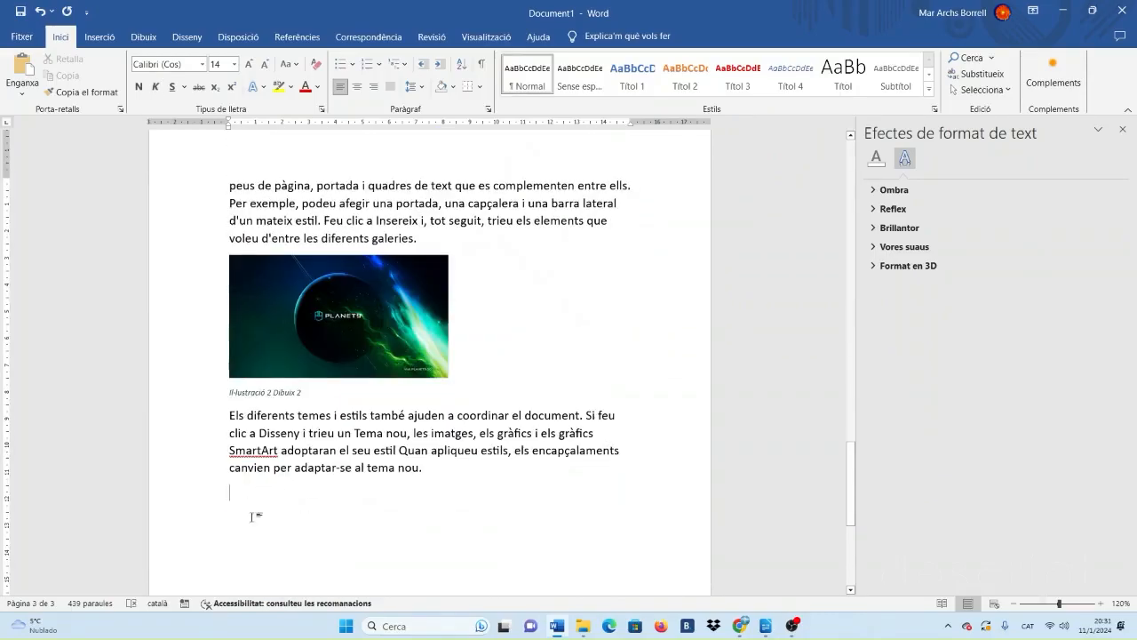
left_click(297, 37)
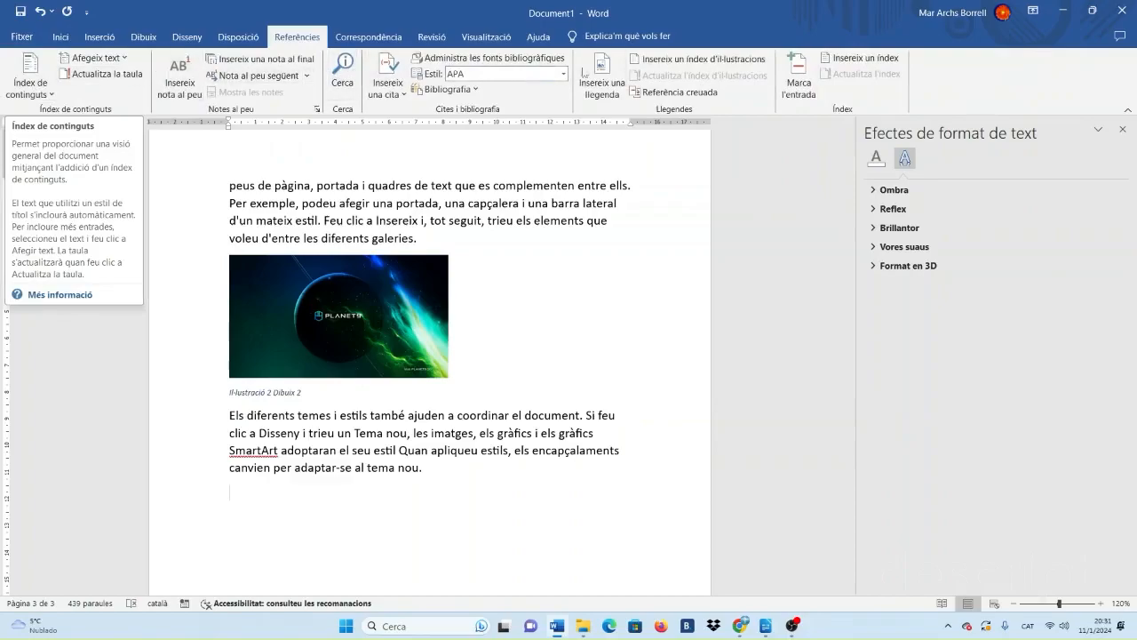
left_click(671, 59)
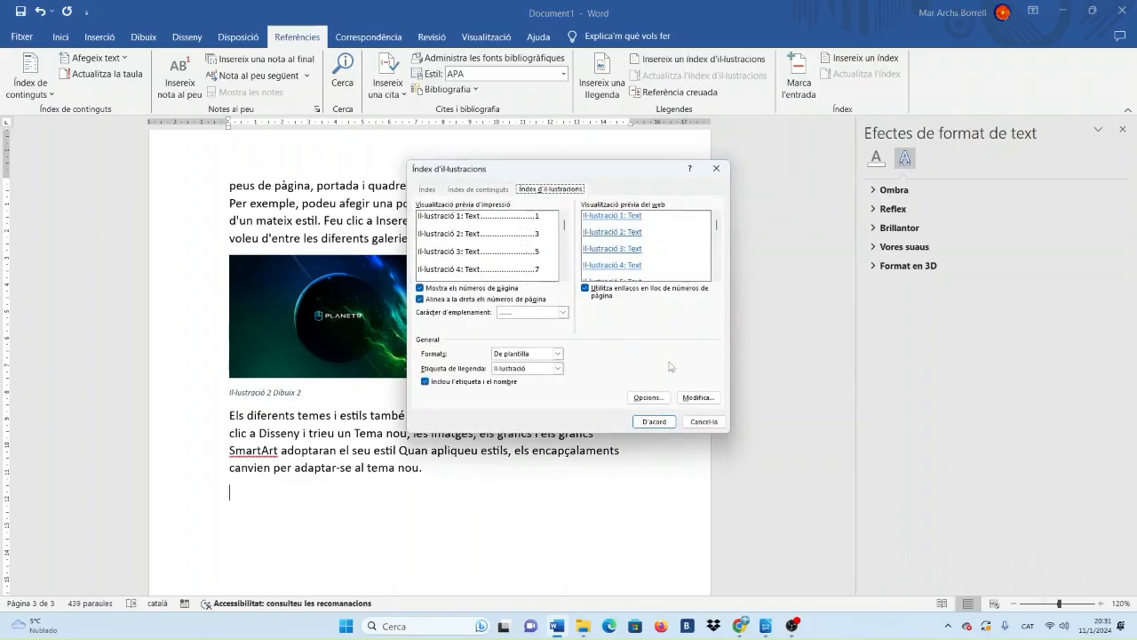
left_click(656, 421)
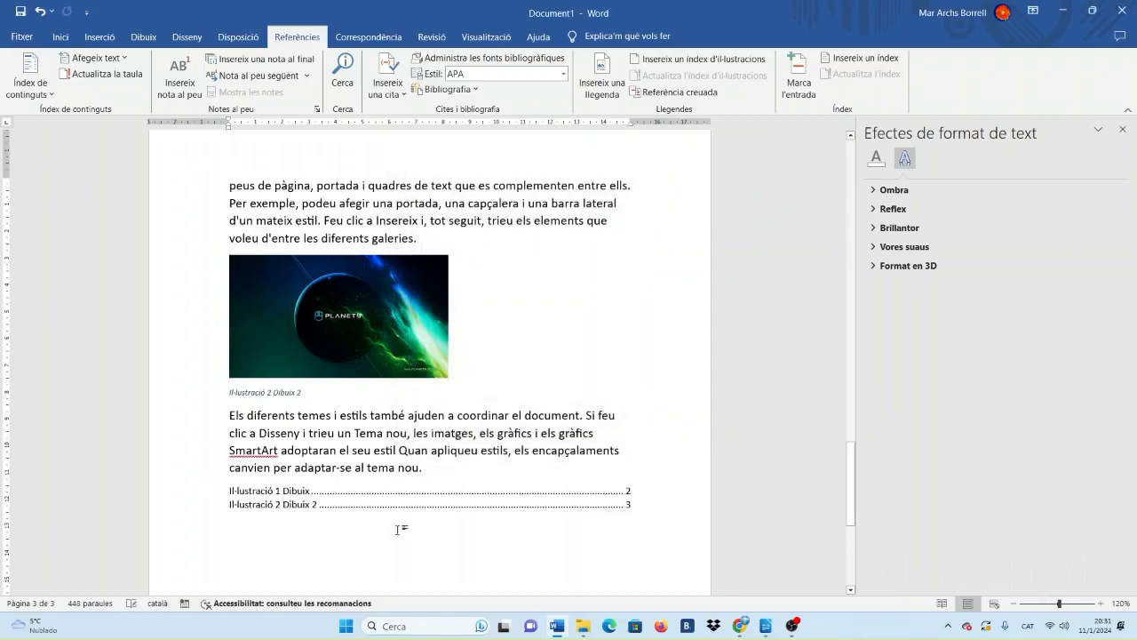
Follow the "Il·lustració 1 Dibuix" entry's link to its caption, and return to the table of illustrations at the document's end.
left_click(274, 489)
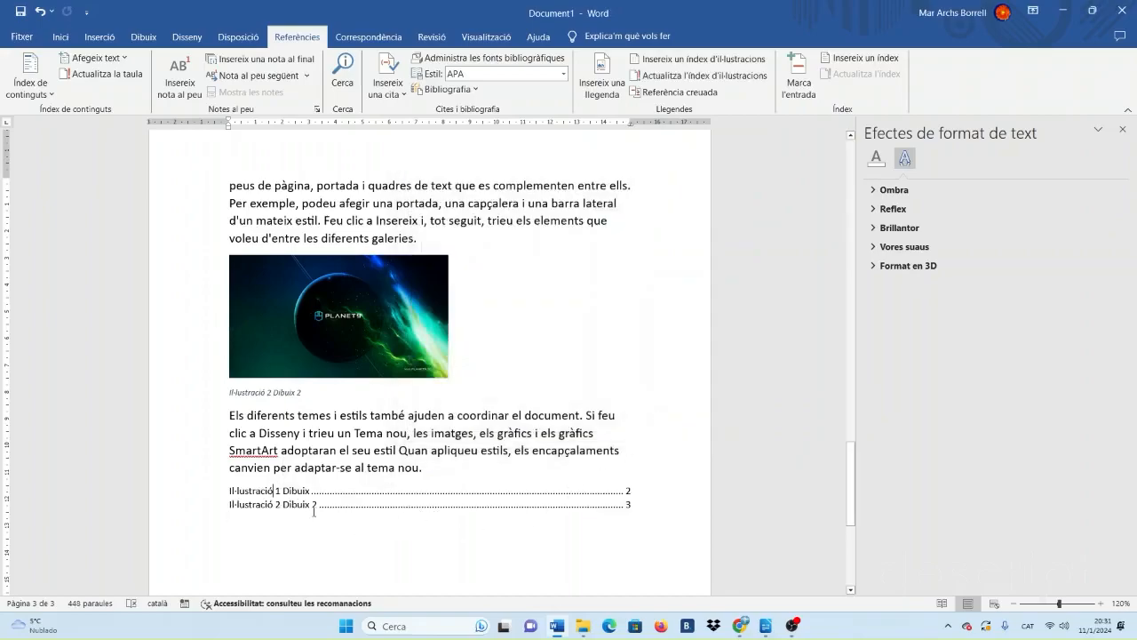
left_click(317, 506)
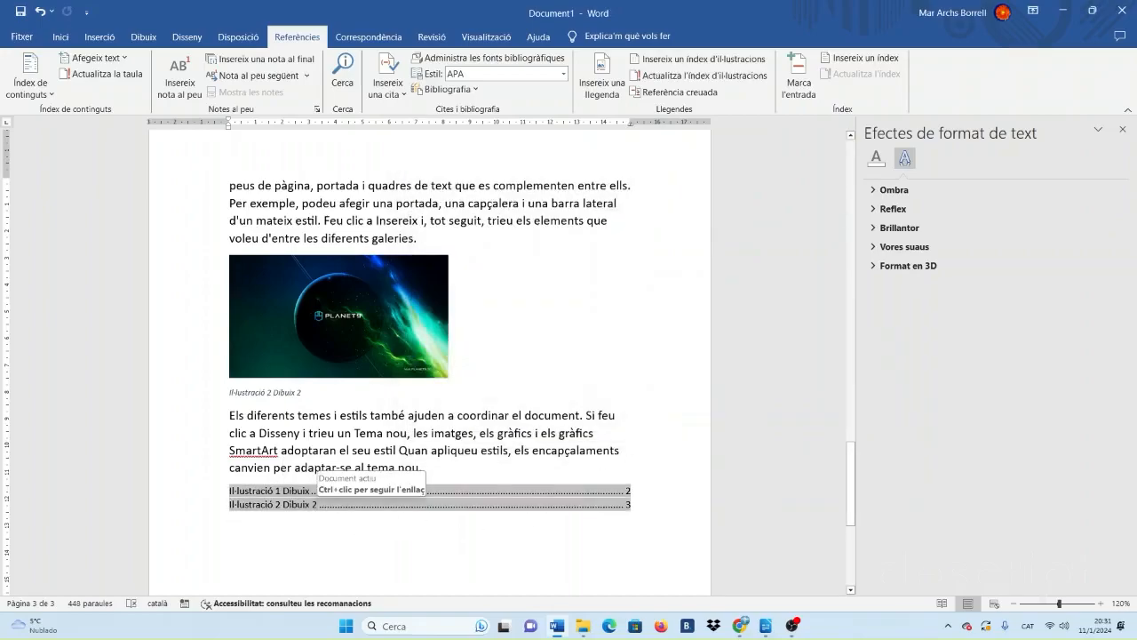
left_click(307, 491, "ctrl")
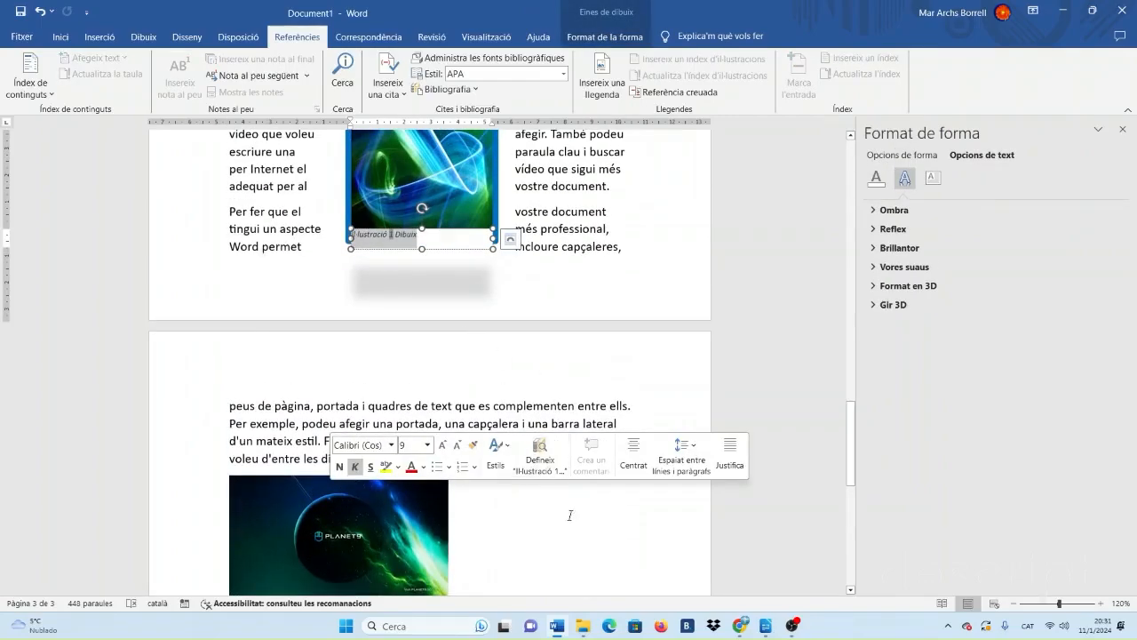
left_click(569, 515)
scroll(596, 518, "down", 5)
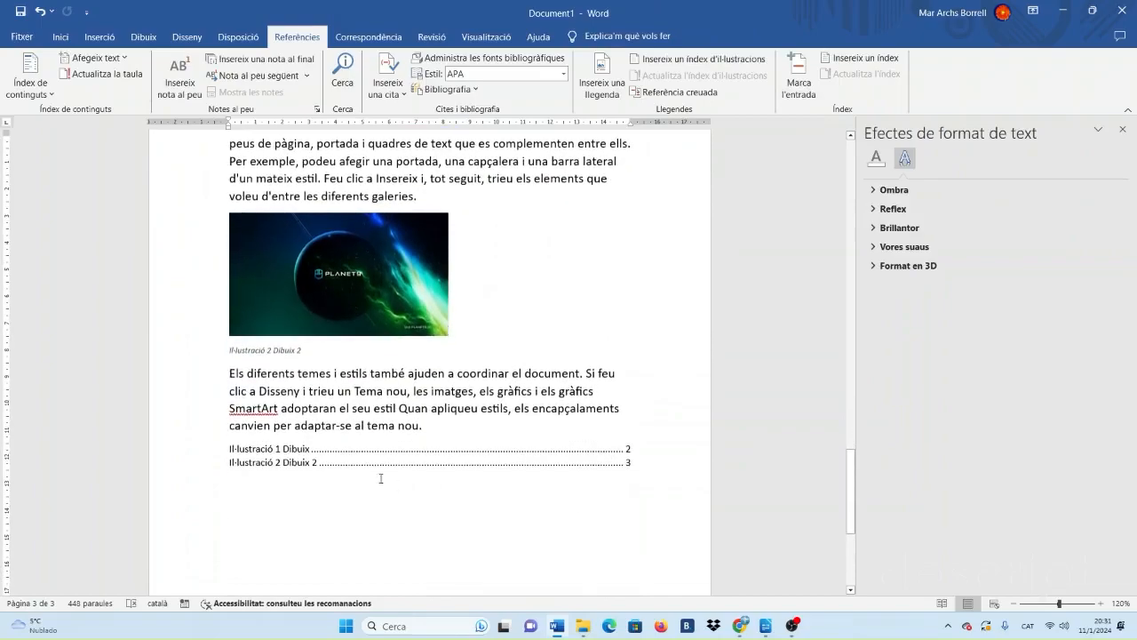
Add the heading "Índex il·lustracions" in a new paragraph above the table of illustrations, correcting the first word with the spelling suggestion "Índex".
key("Return")
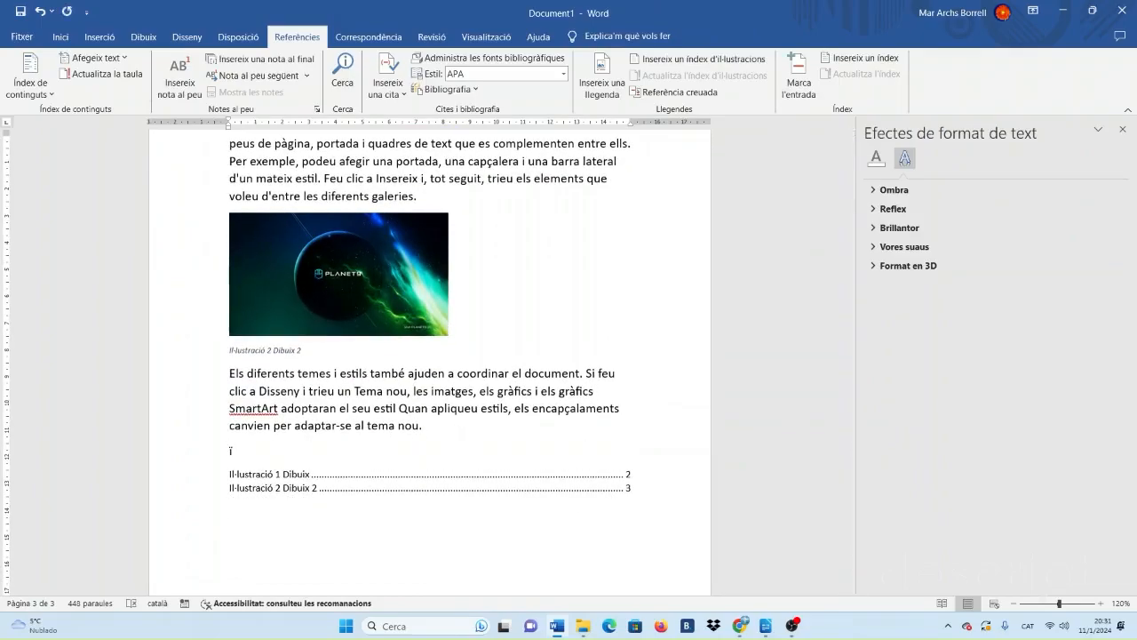
type("índex il·lustracions")
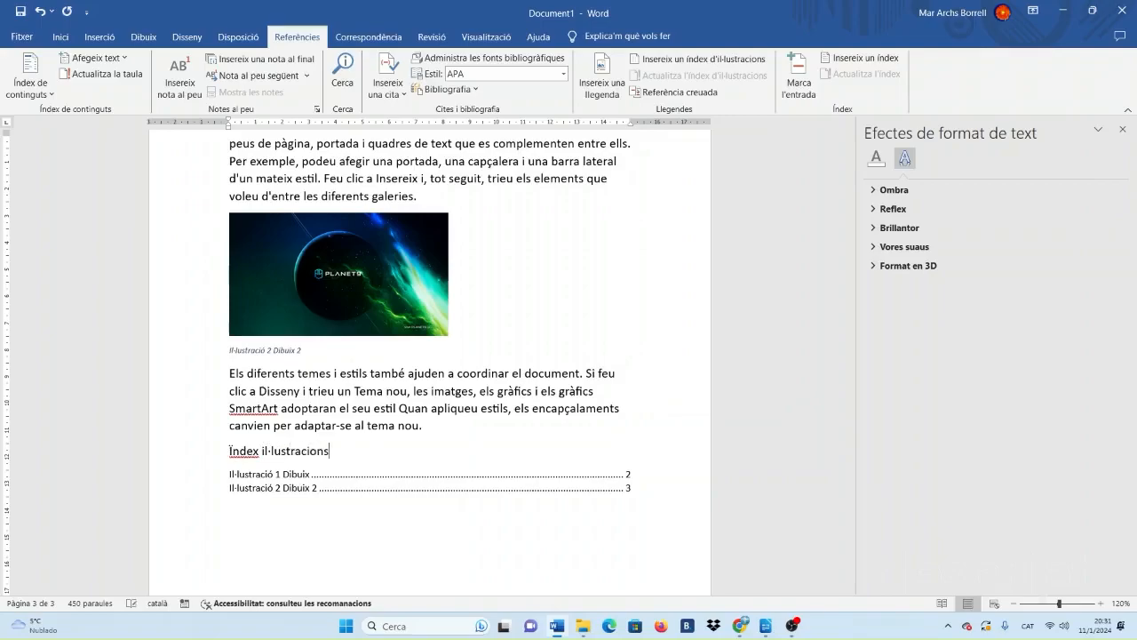
right_click(231, 451)
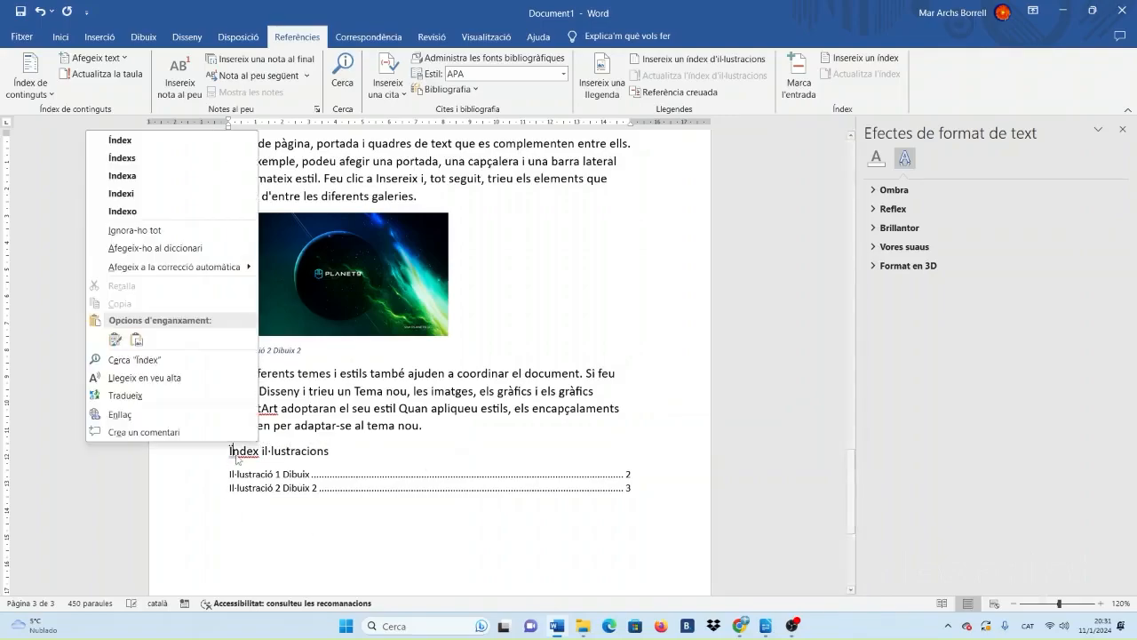
left_click(119, 144)
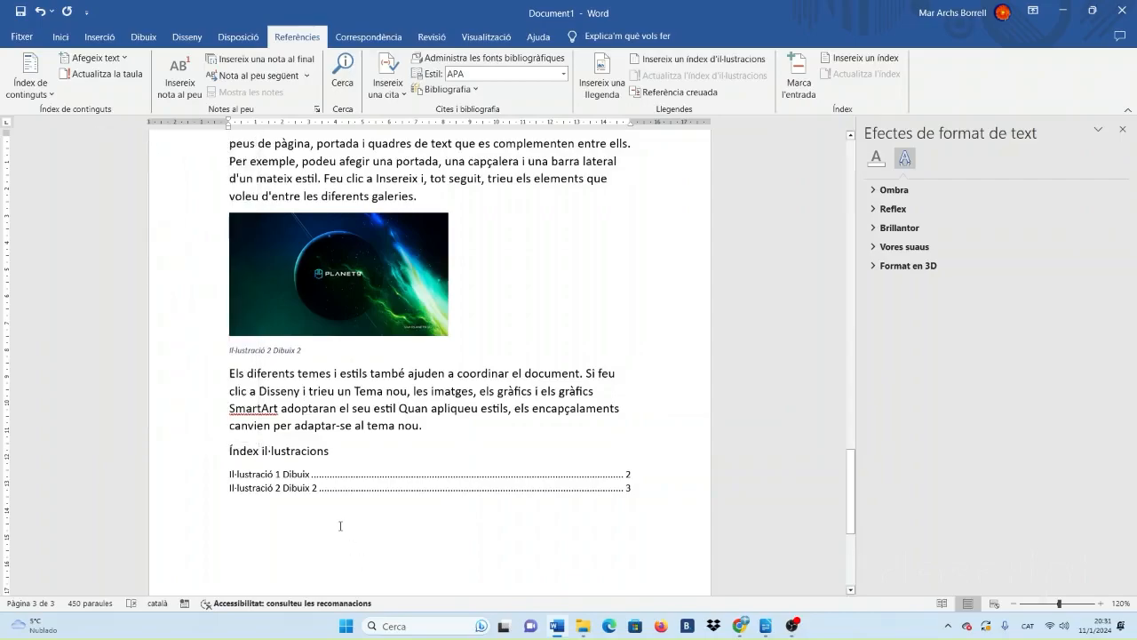